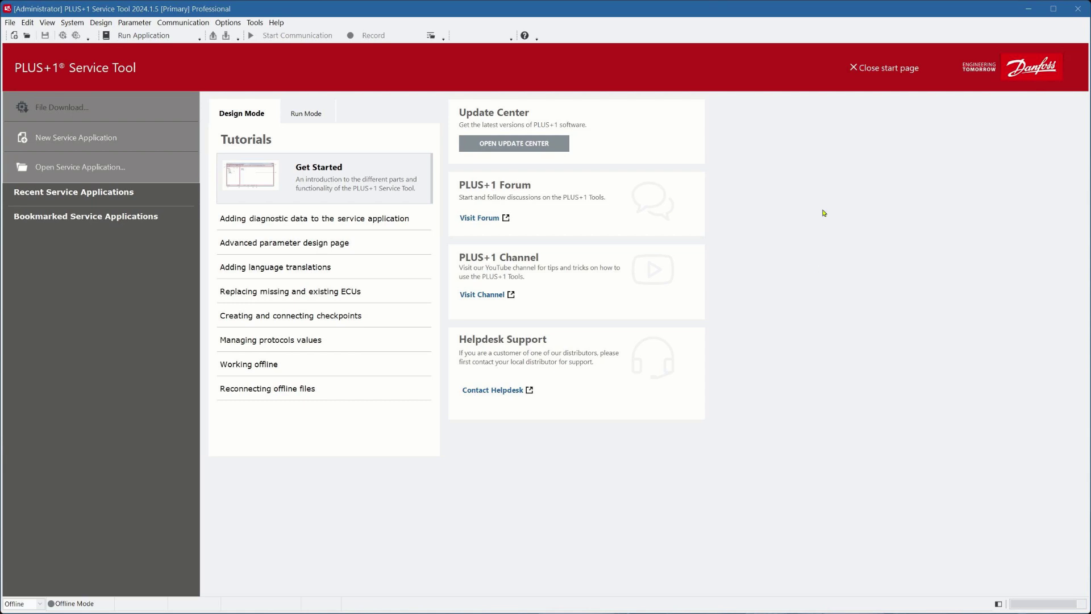
Close the start page and go online through the PLUS+1 InterLink WLAN gateway
left_click(852, 69)
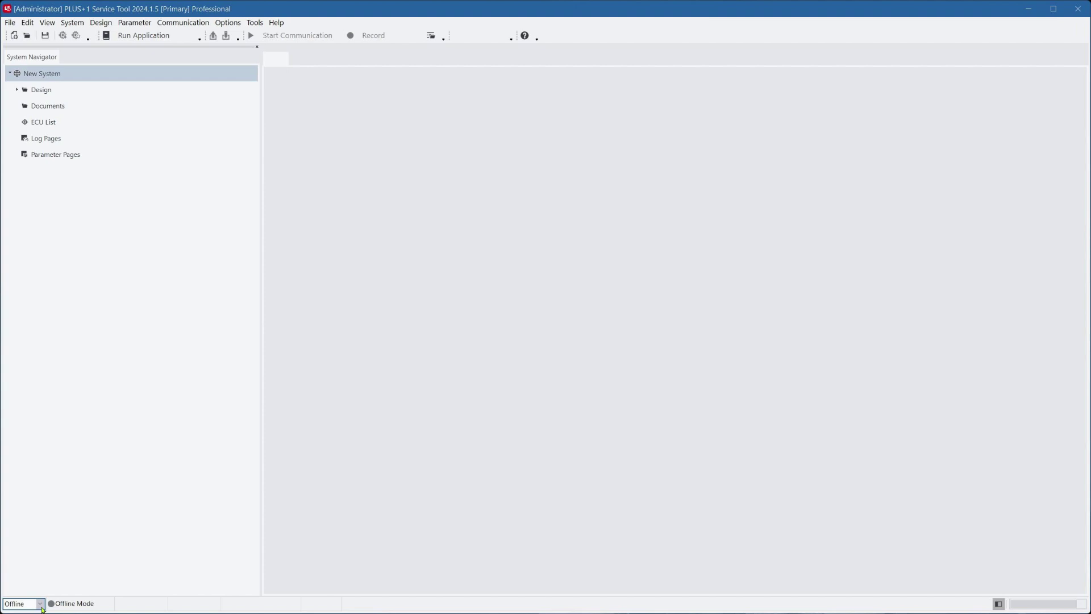
left_click(42, 608)
left_click(20, 583)
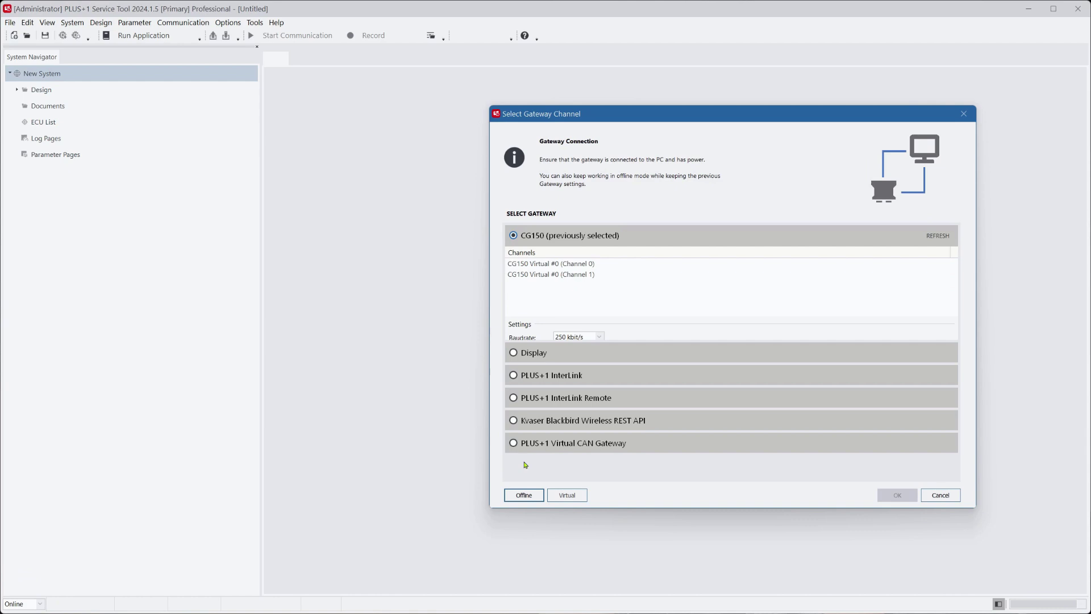
left_click(605, 375)
left_click(605, 309)
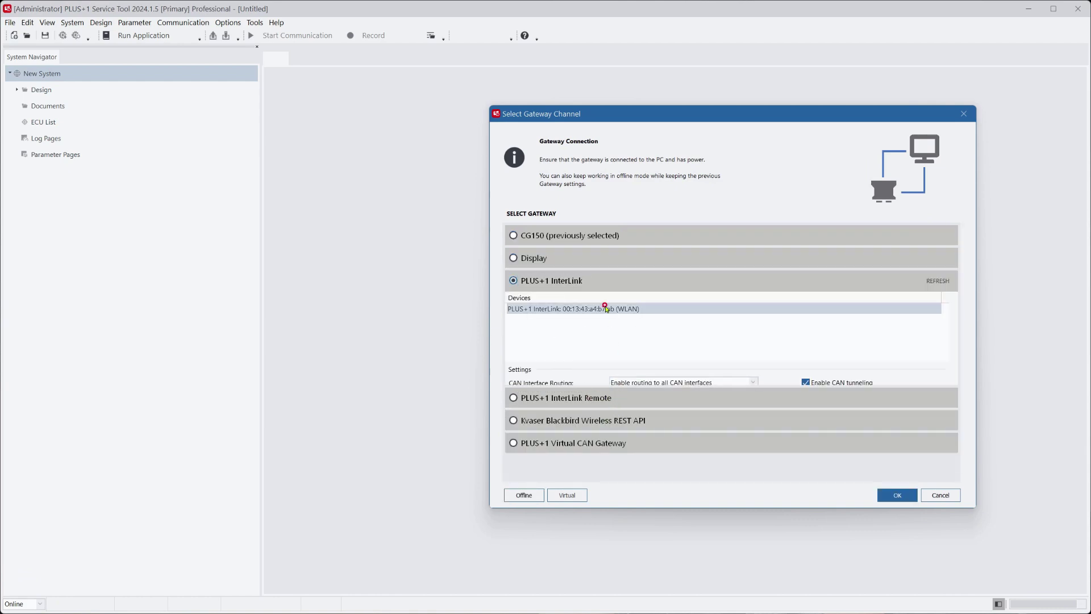
left_click(887, 493)
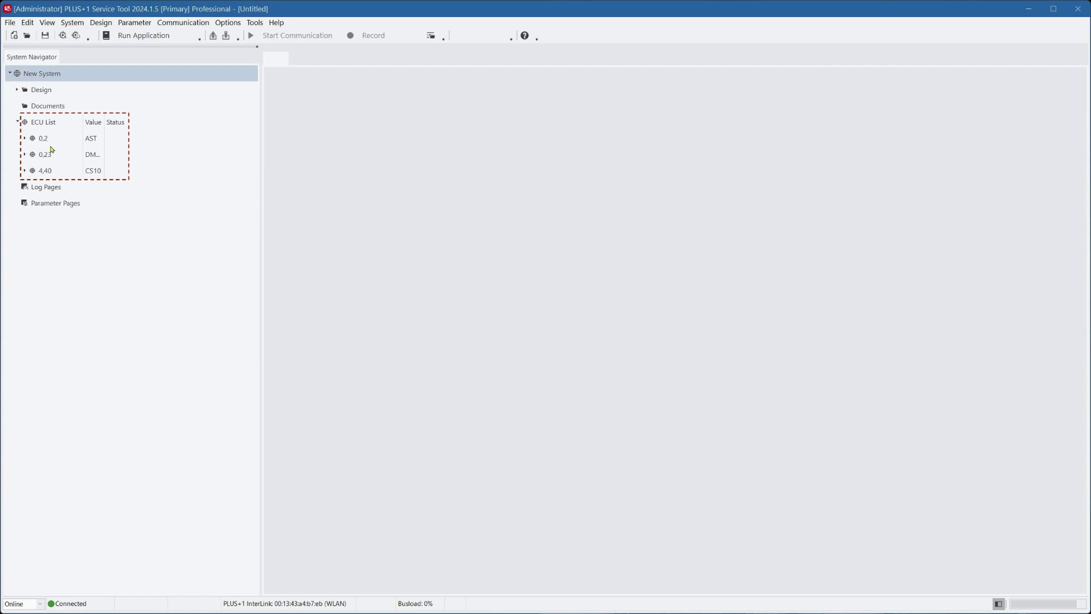
Expand ECU 0,2 (AST) with its Hardware and Application nodes in the System Navigator
left_click(25, 139)
left_click(33, 155)
left_click(32, 236)
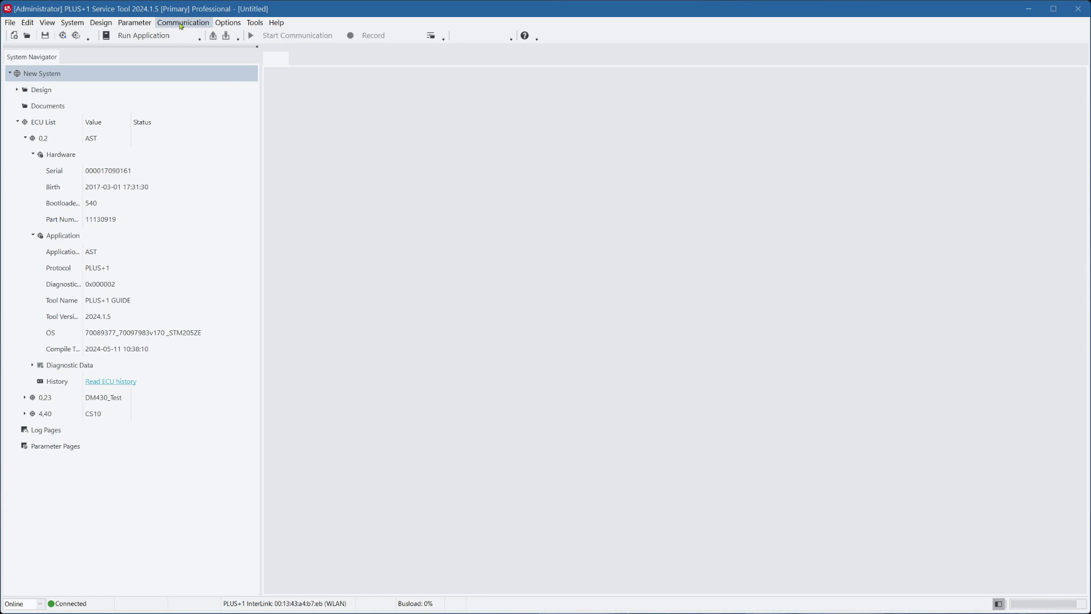
Select the CG150 gateway on channel CG150-2 #0 (Channel 0) and check the 250 kbit/s baud rate
left_click(183, 22)
left_click(235, 82)
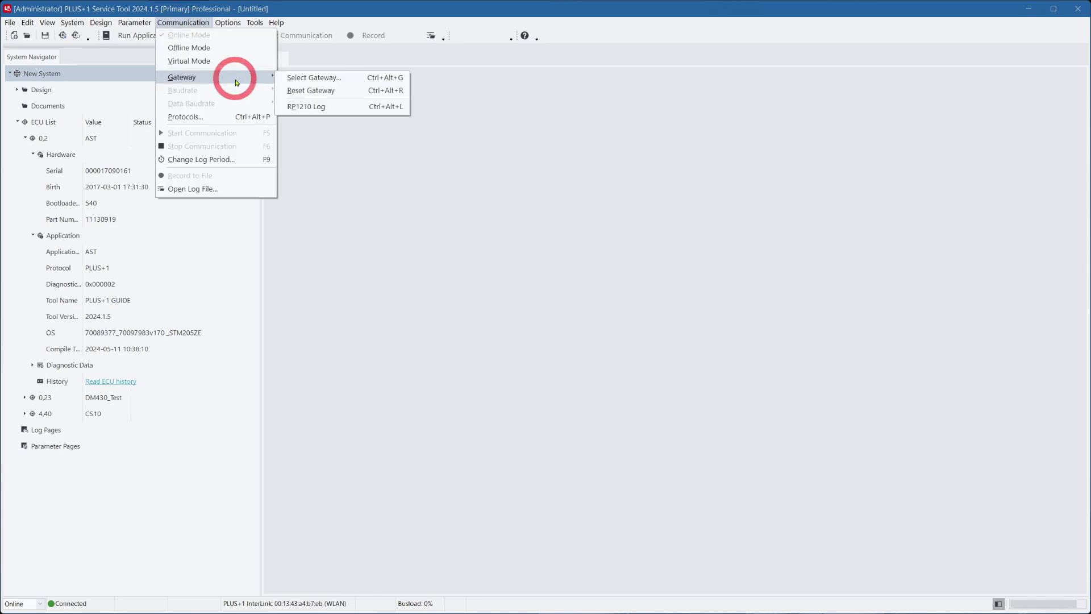
left_click(331, 82)
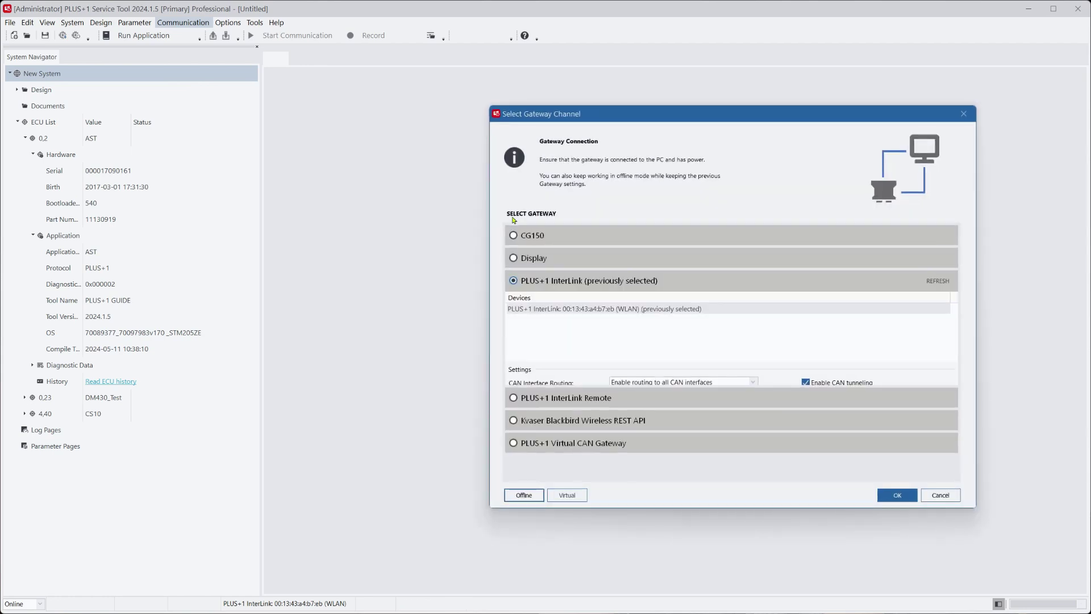
left_click(515, 236)
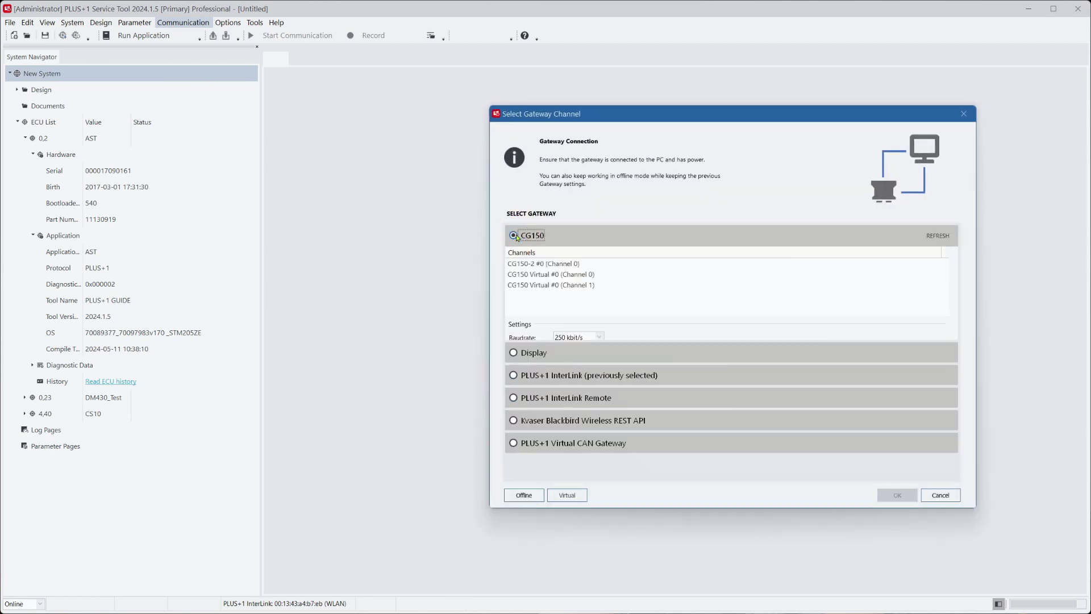
left_click(568, 267)
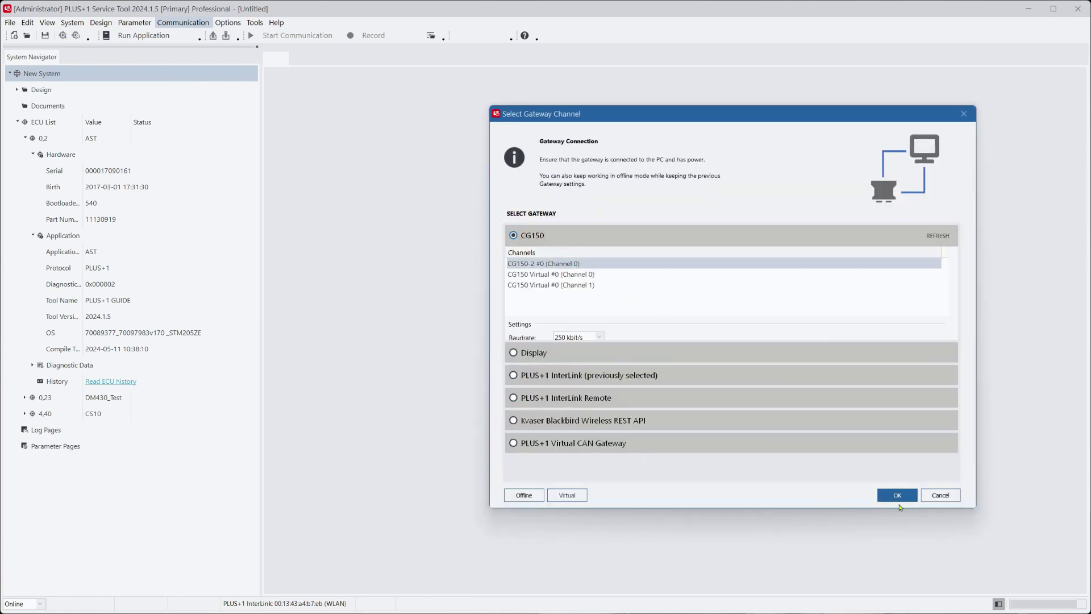
left_click(899, 496)
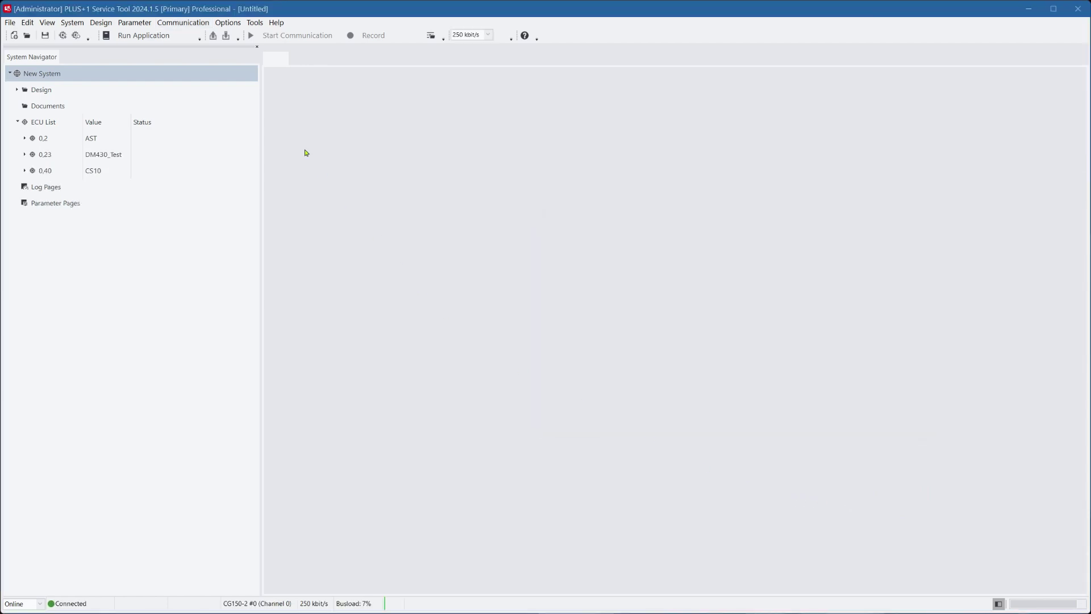
left_click(198, 25)
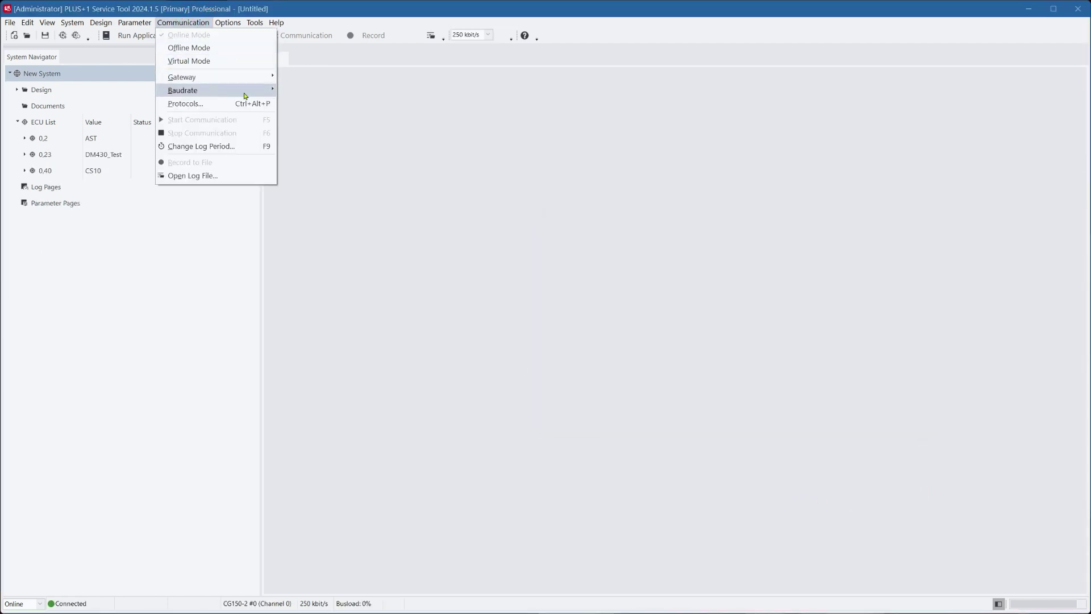
mouse_move(246, 96)
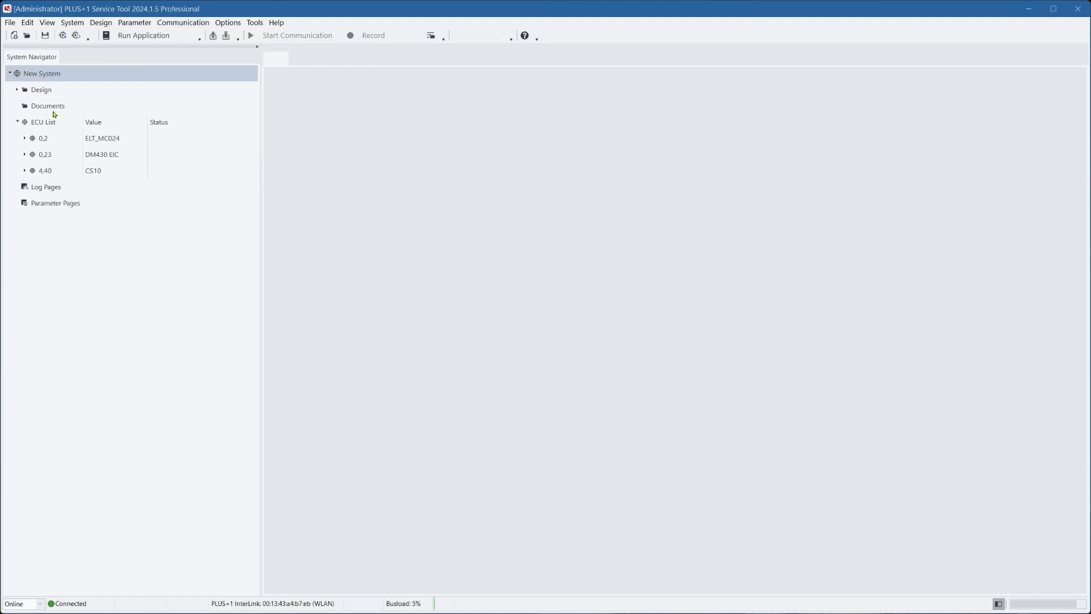
Open ETL_ServiceTool.P1D and start live communication on its System Overview page
left_click(27, 36)
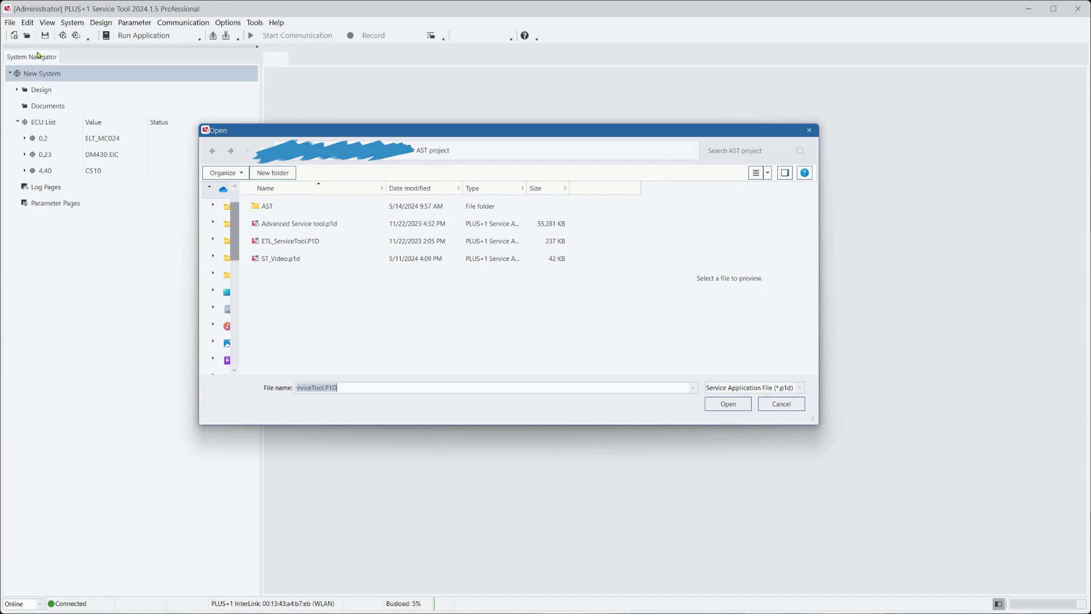
left_click(716, 405)
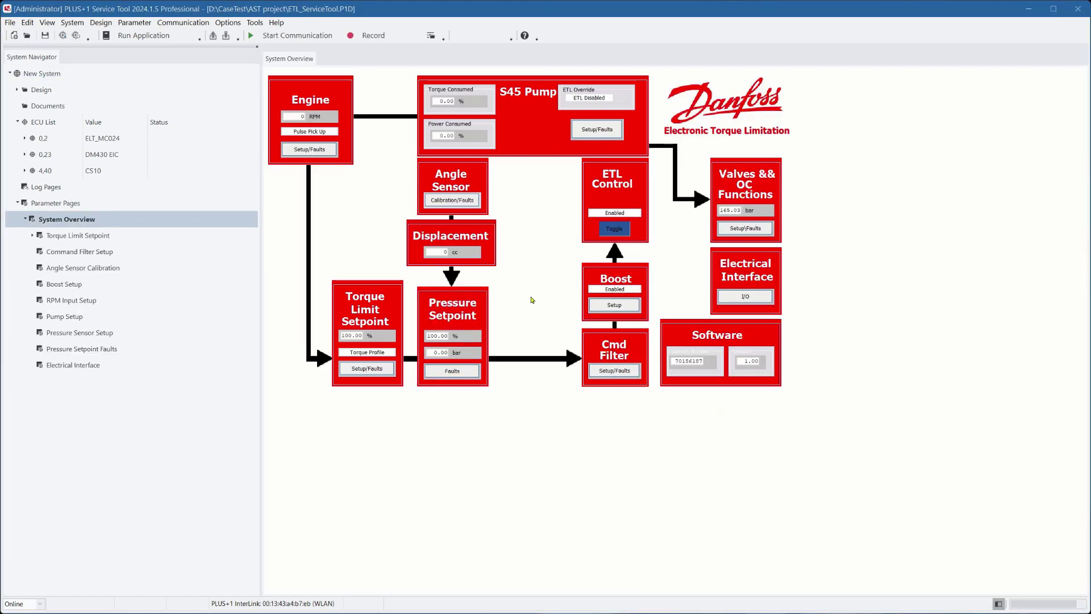
left_click(287, 36)
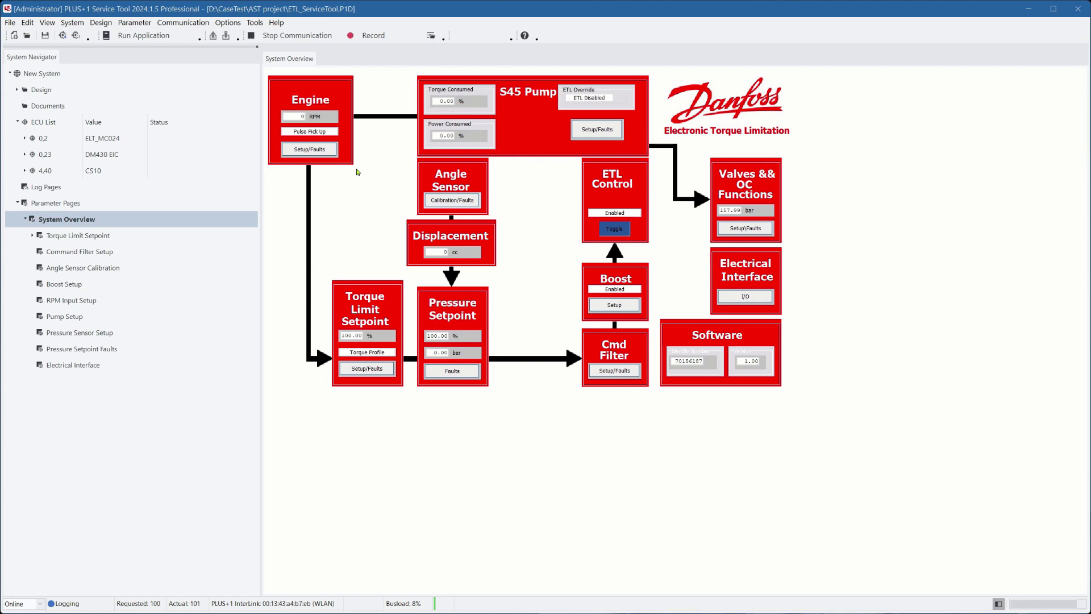
Stop communication, download ELT_MC024.lhx to ECU 0,2, and close the download report
left_click(61, 36)
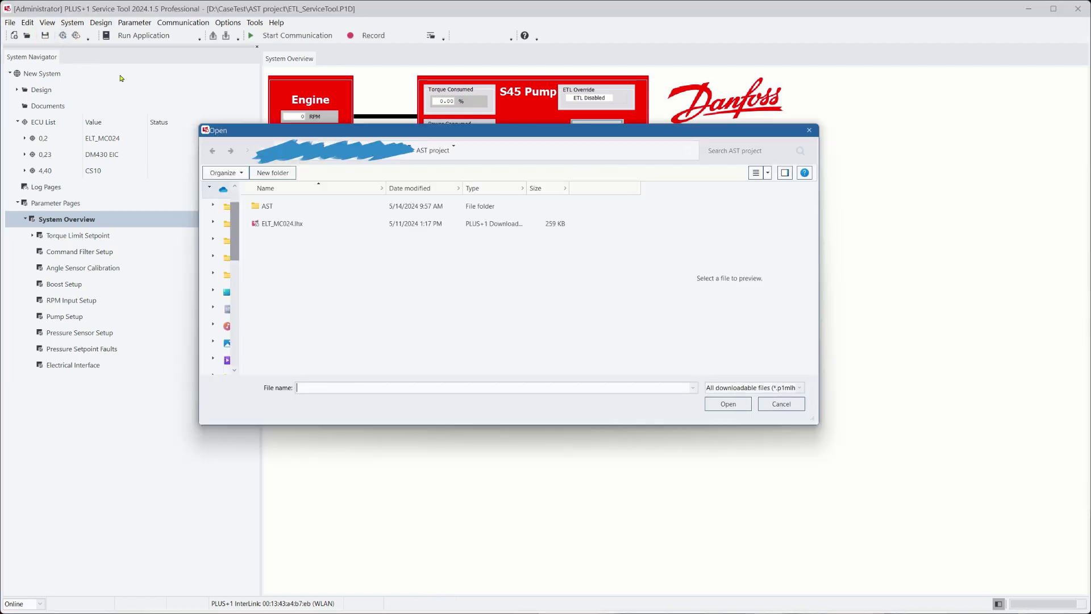
left_click(267, 224)
left_click(742, 404)
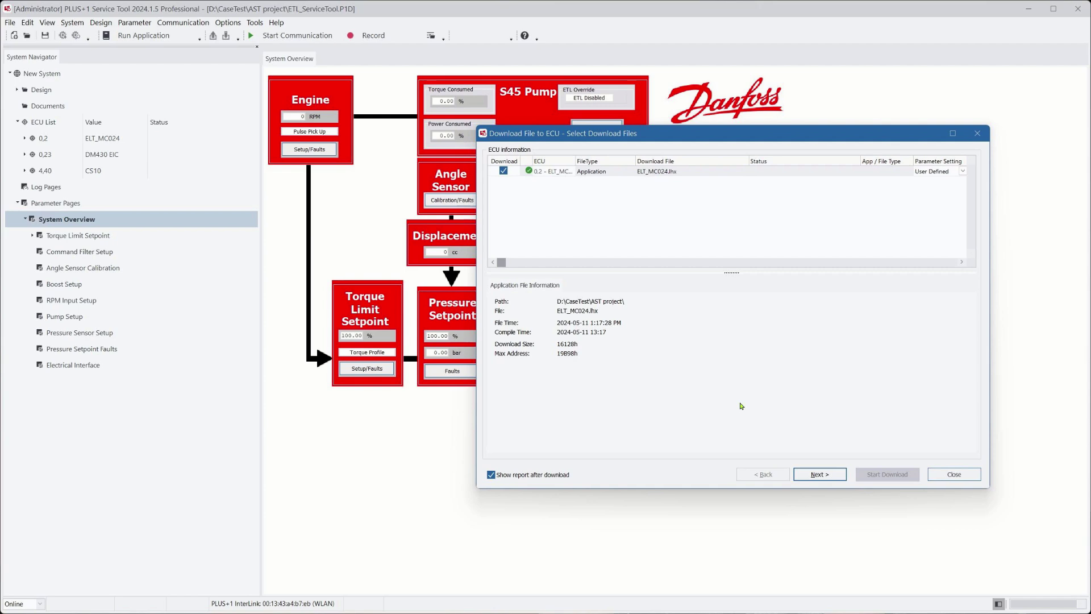
left_click(813, 475)
left_click(884, 475)
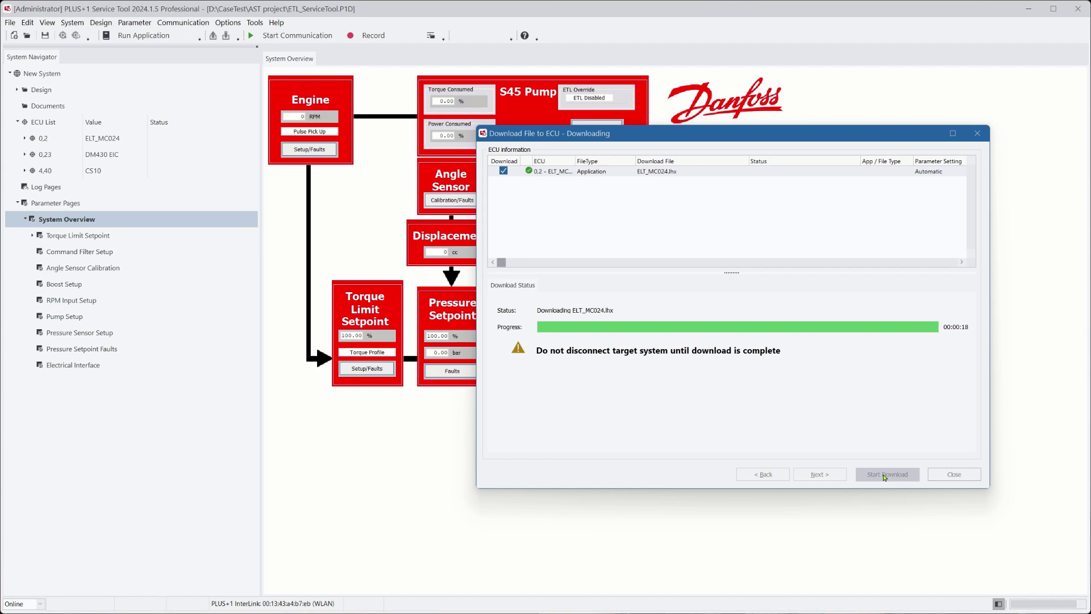
left_click(947, 474)
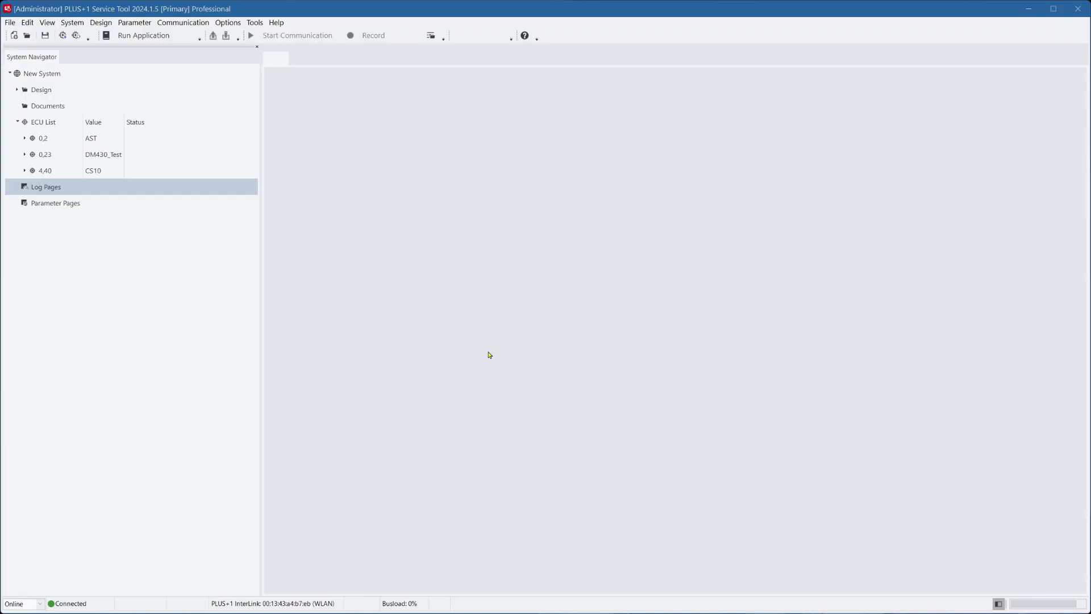
right_click(127, 190)
mouse_move(148, 196)
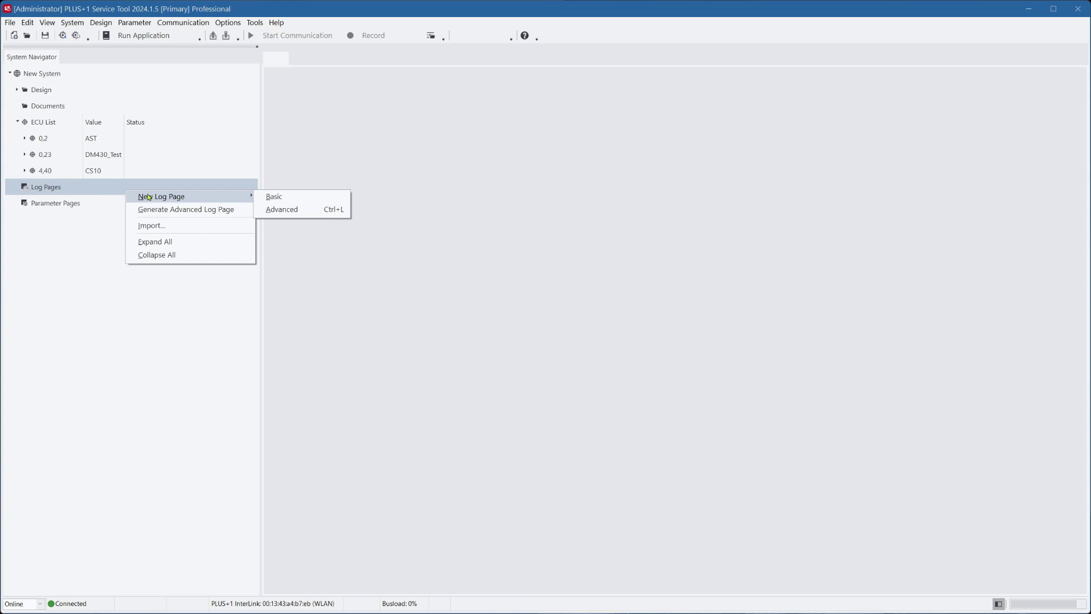
left_click(111, 205)
right_click(114, 205)
left_click(127, 212)
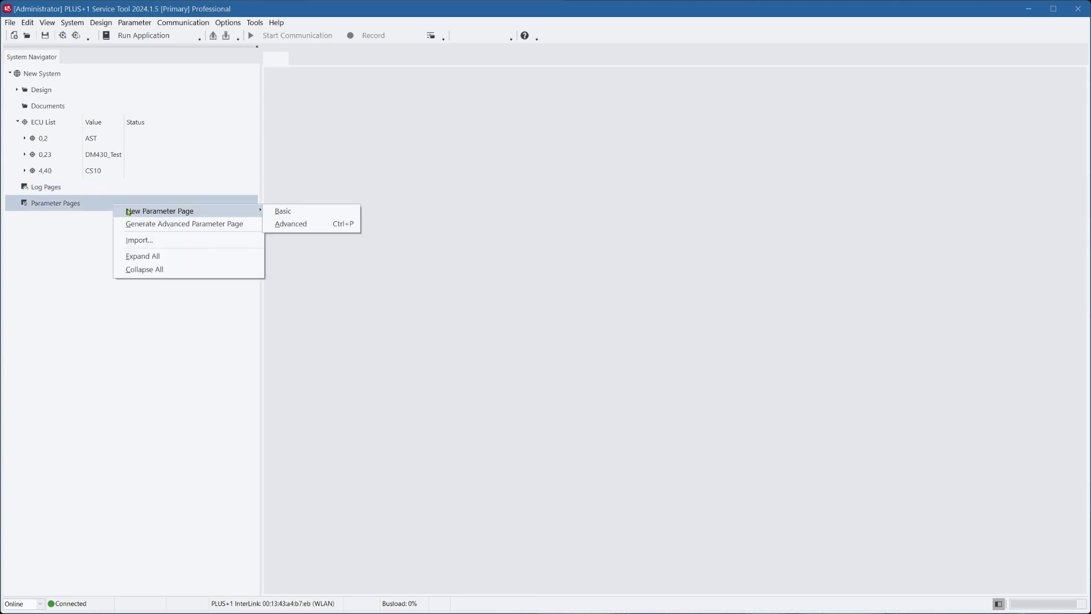
left_click(415, 311)
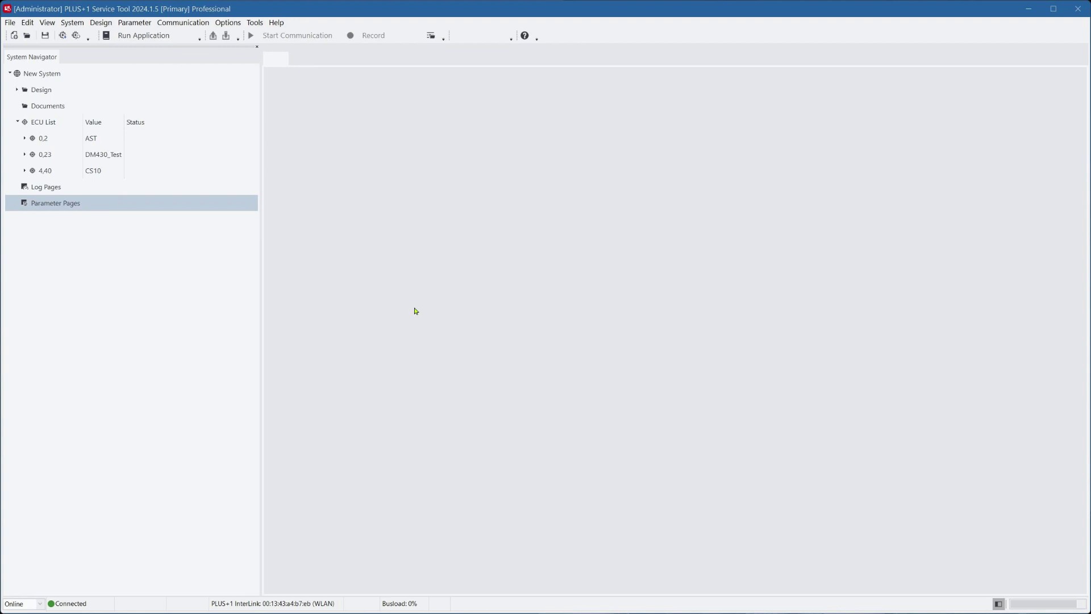
Create a basic log page named BasicLog and open it for design
right_click(202, 186)
mouse_move(234, 196)
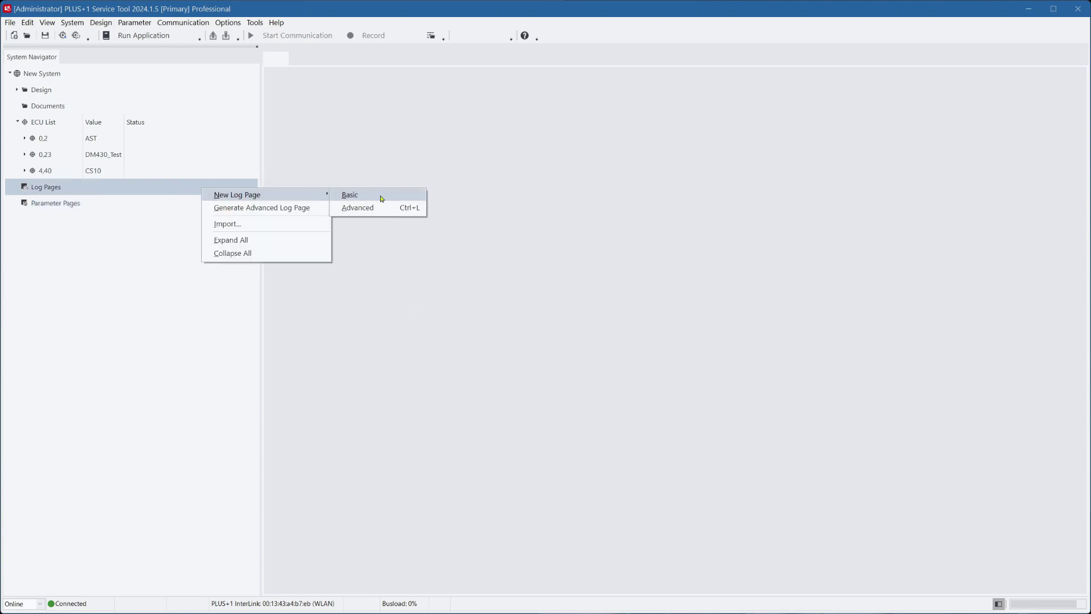
left_click(381, 196)
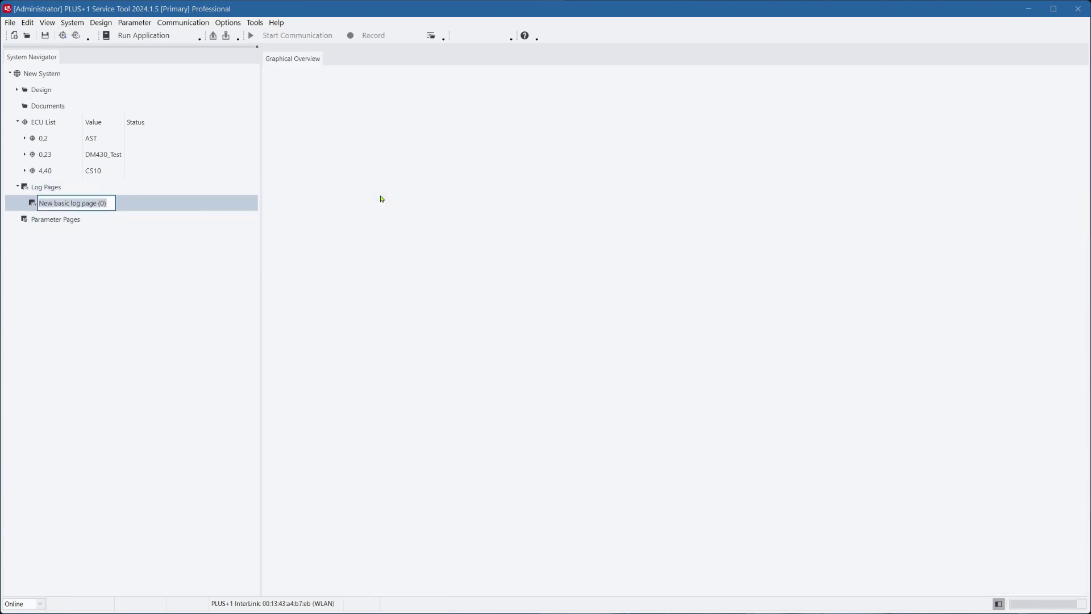
type("Basic")
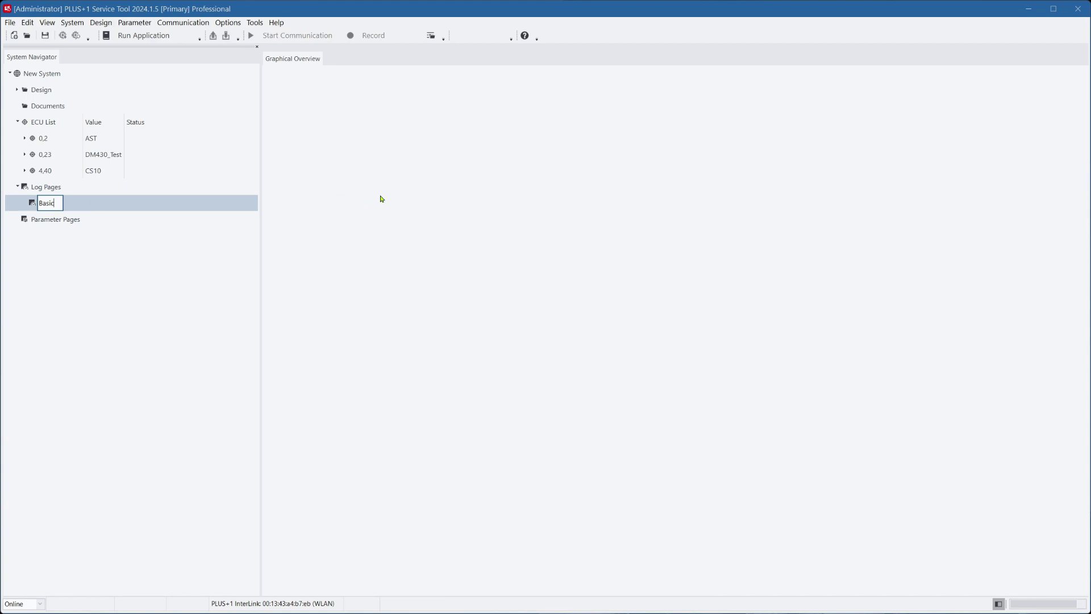
type("Log")
key("Return")
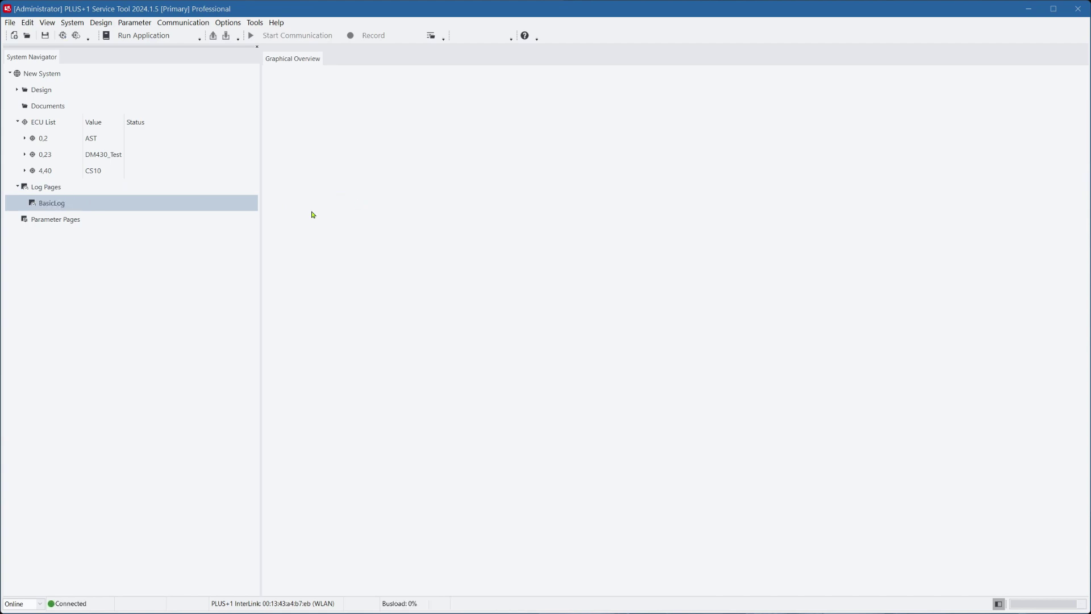
double_click(132, 209)
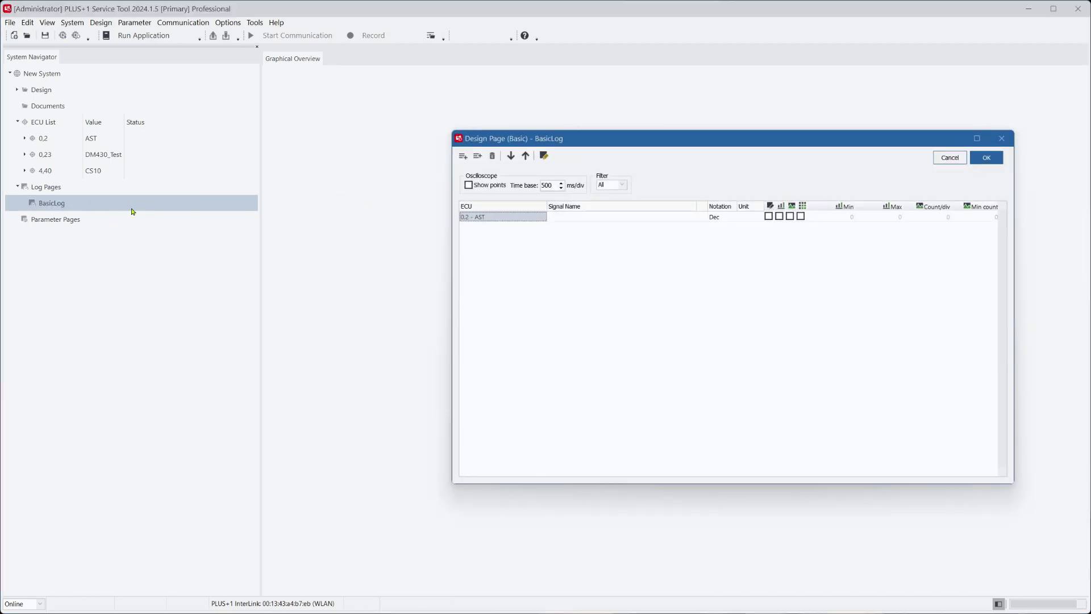
Add C2p05.Voltage and C2p07.Voltage as the log page's two signals
left_click(682, 217)
left_click(692, 217)
left_click_drag(691, 239, 691, 288)
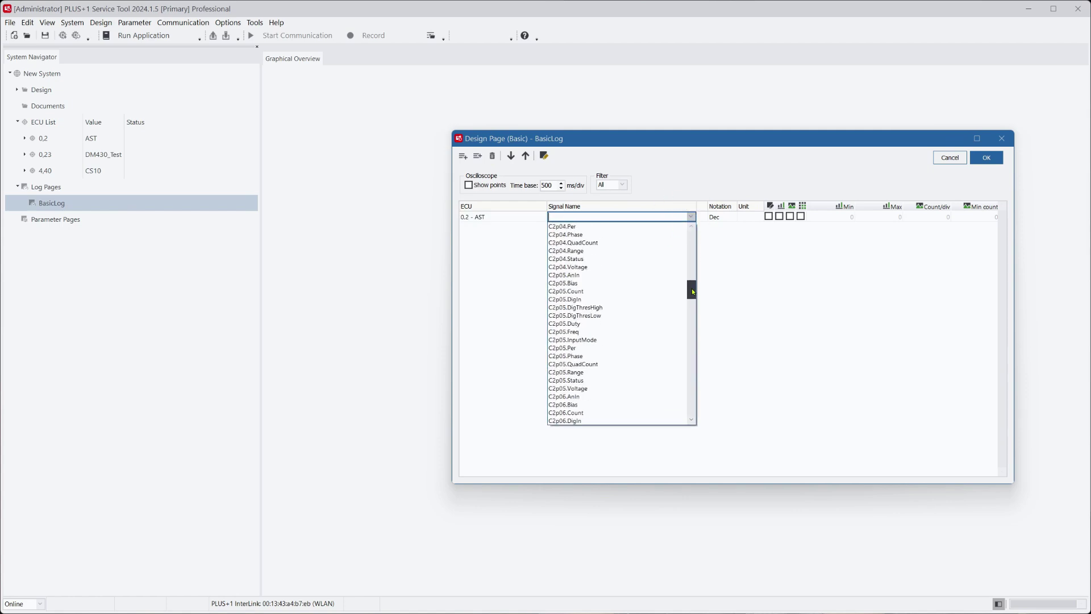
left_click(614, 392)
left_click(463, 156)
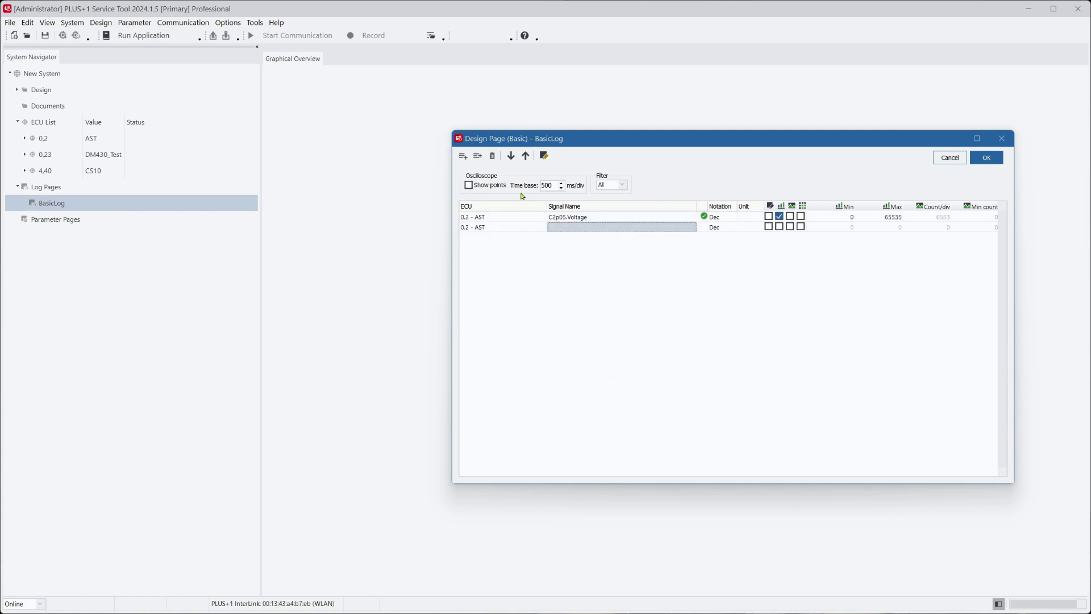
left_click(593, 226)
type("C2P07.Voltage")
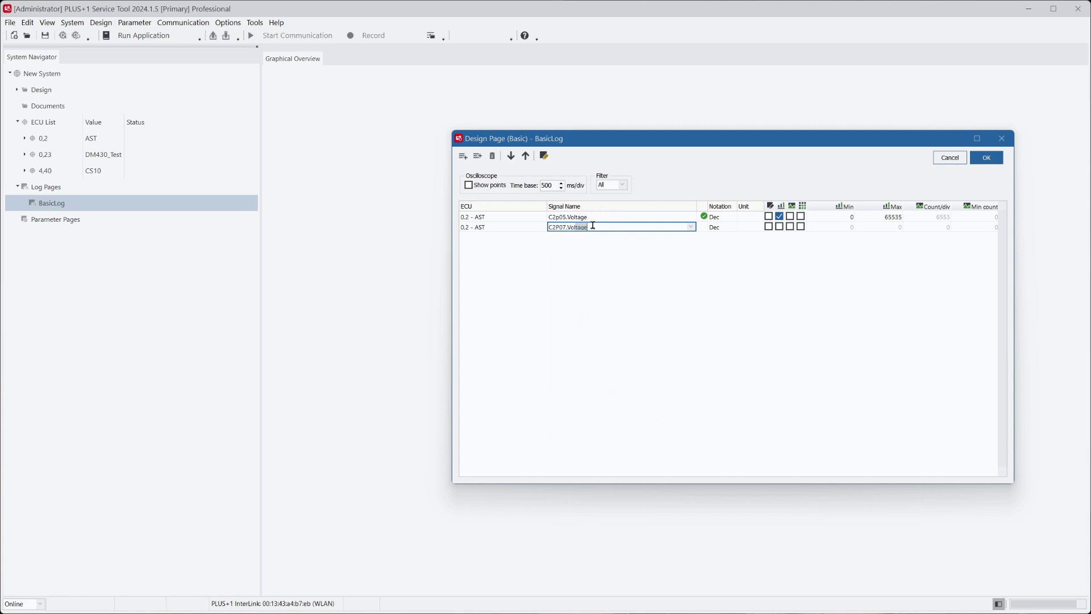
key("Return")
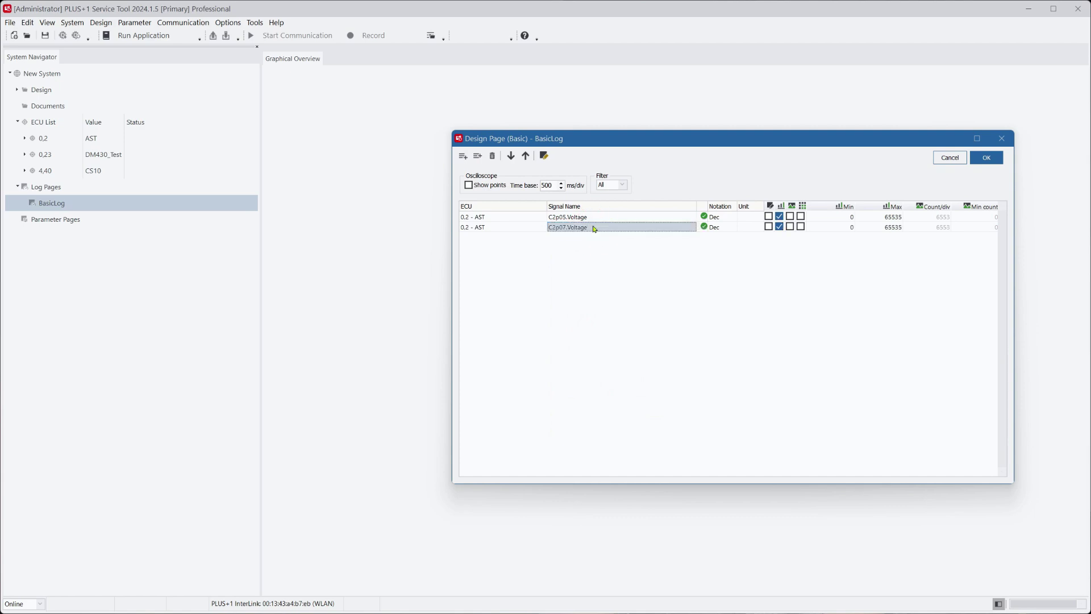
Enable the two extra display options for both voltage signals
left_click(789, 217)
left_click(790, 226)
left_click(801, 217)
left_click(801, 226)
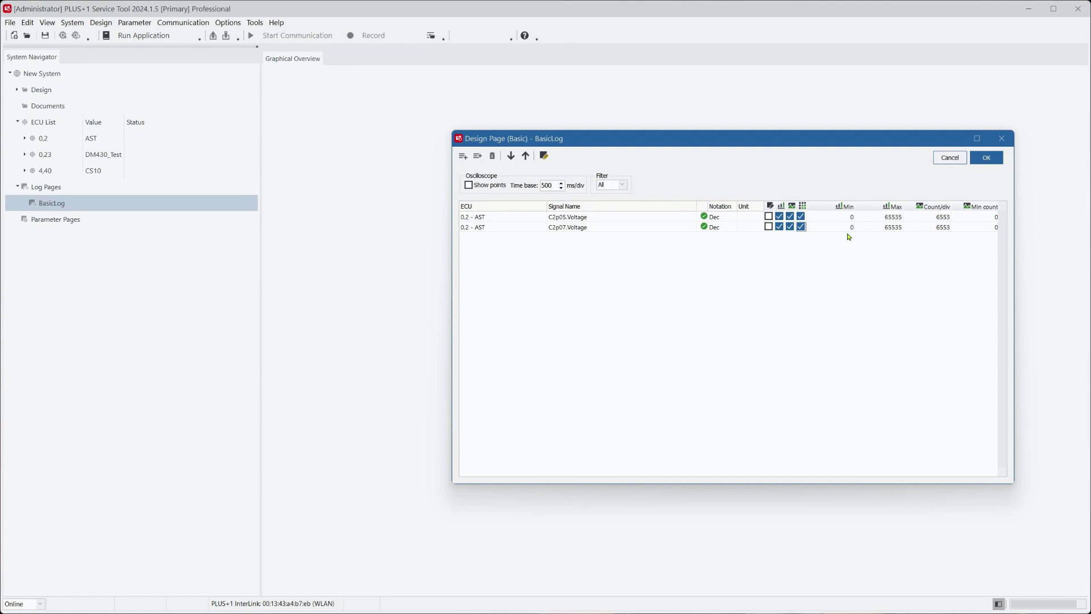
Set both signals' maximum to 5000, giving 500 counts per division
left_click(892, 217)
type("5000")
left_click(891, 227)
type("5000")
key("Return")
left_click(927, 227)
Apply BasicLog, start communication, and view the voltages as bars, oscilloscope traces and a table
left_click(987, 159)
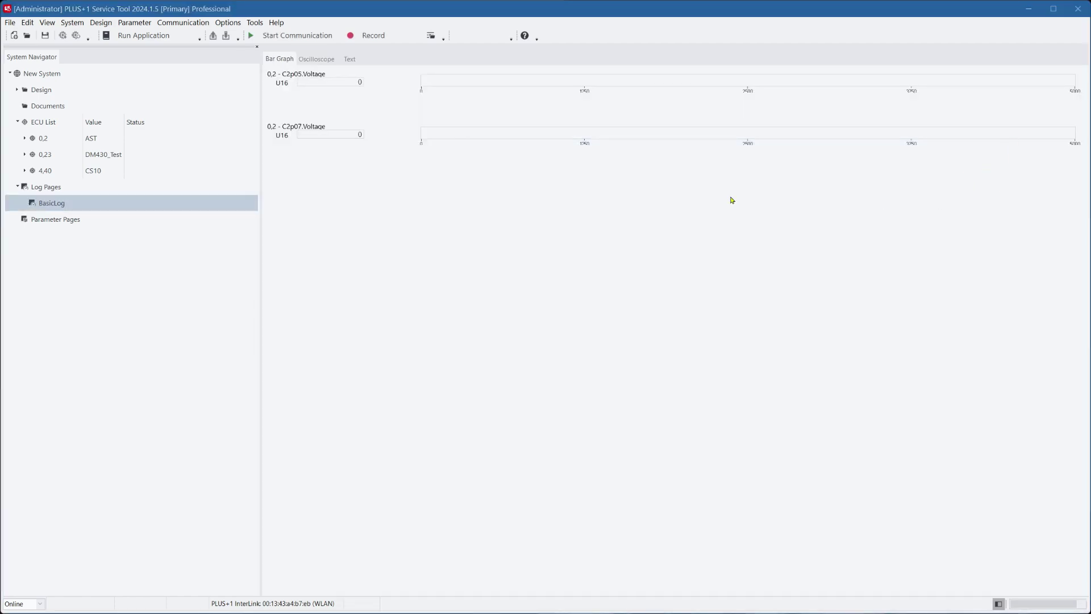
left_click(298, 36)
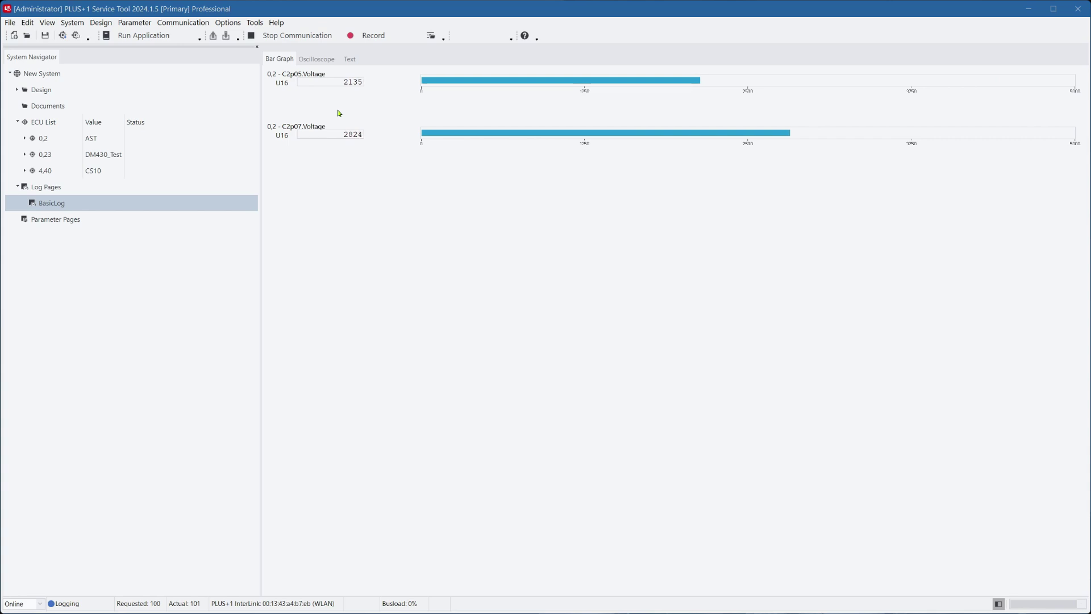
left_click(316, 59)
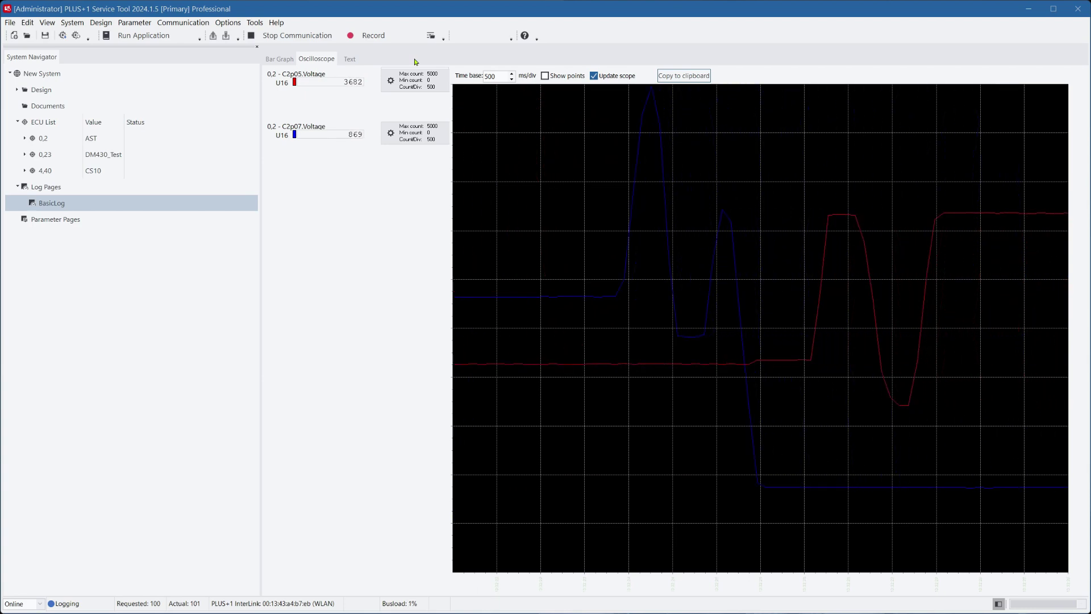
left_click(360, 61)
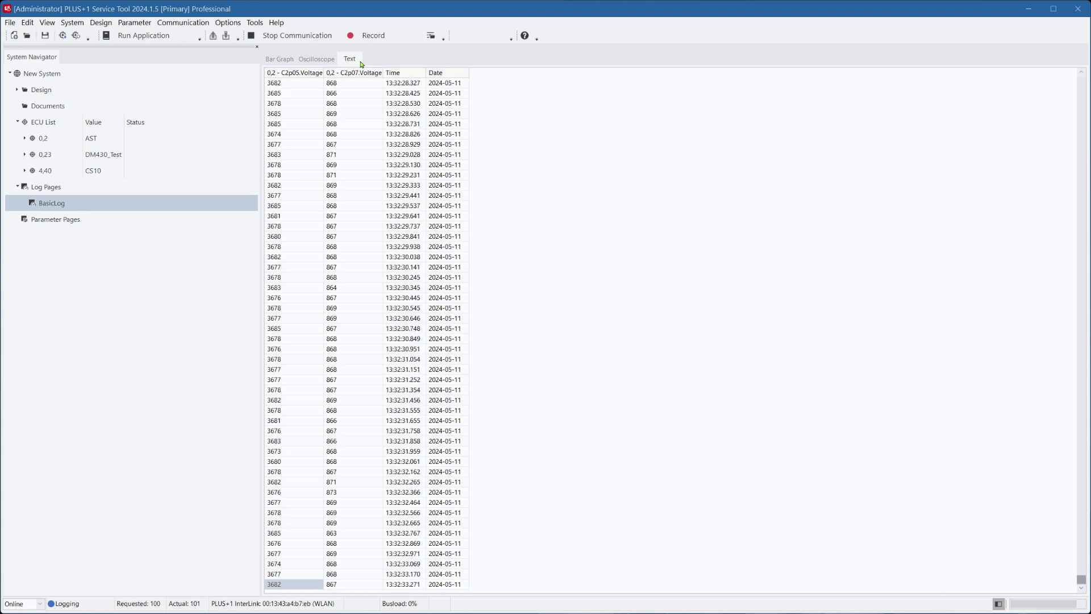
left_click(279, 59)
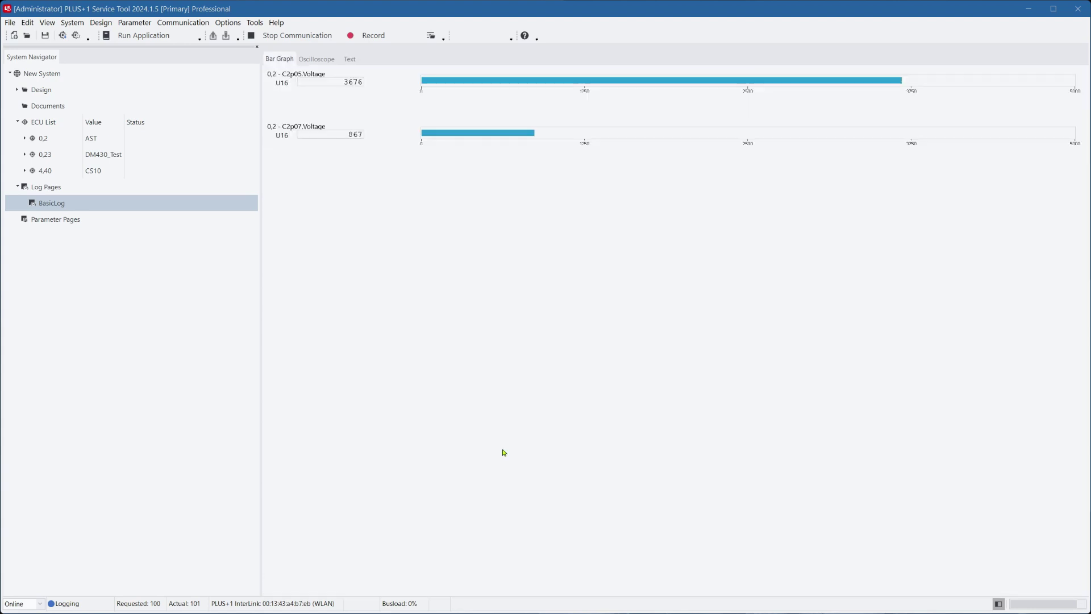
Create a basic parameter page named BasicPar and open it for design
right_click(73, 220)
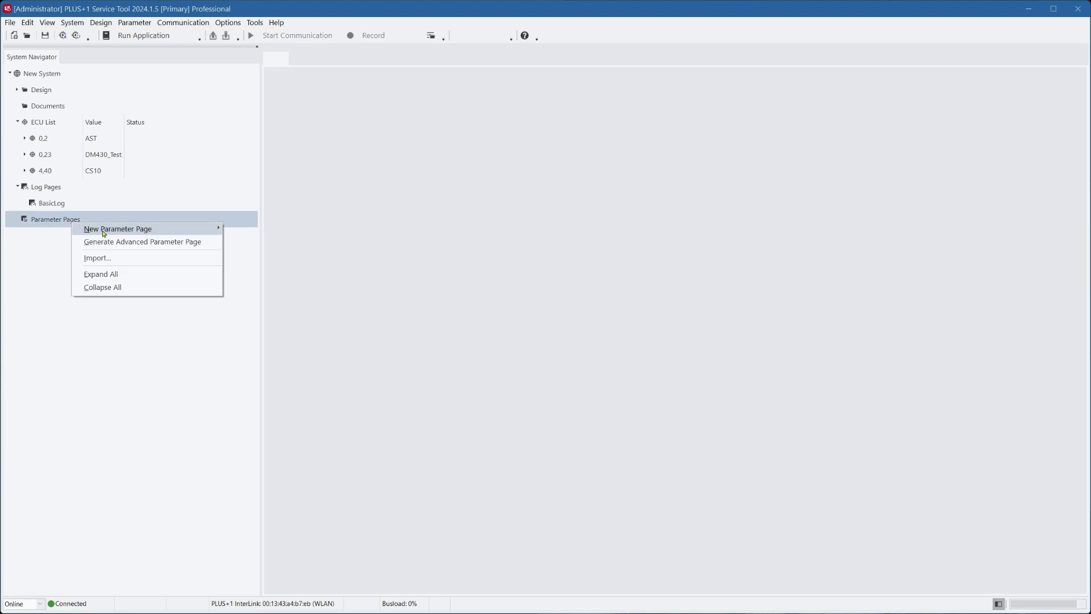
mouse_move(104, 233)
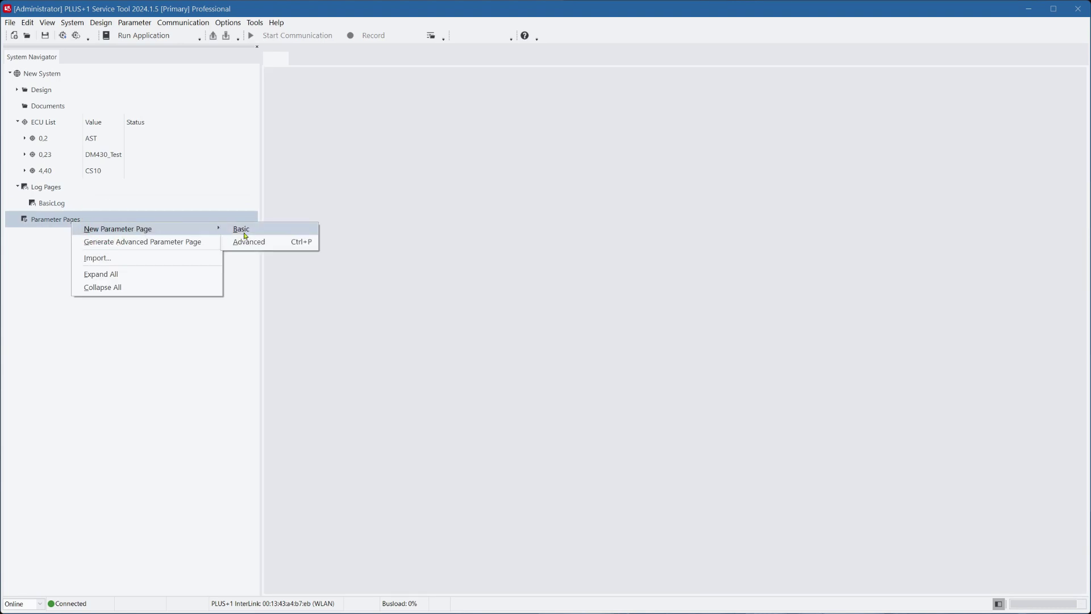
left_click(246, 236)
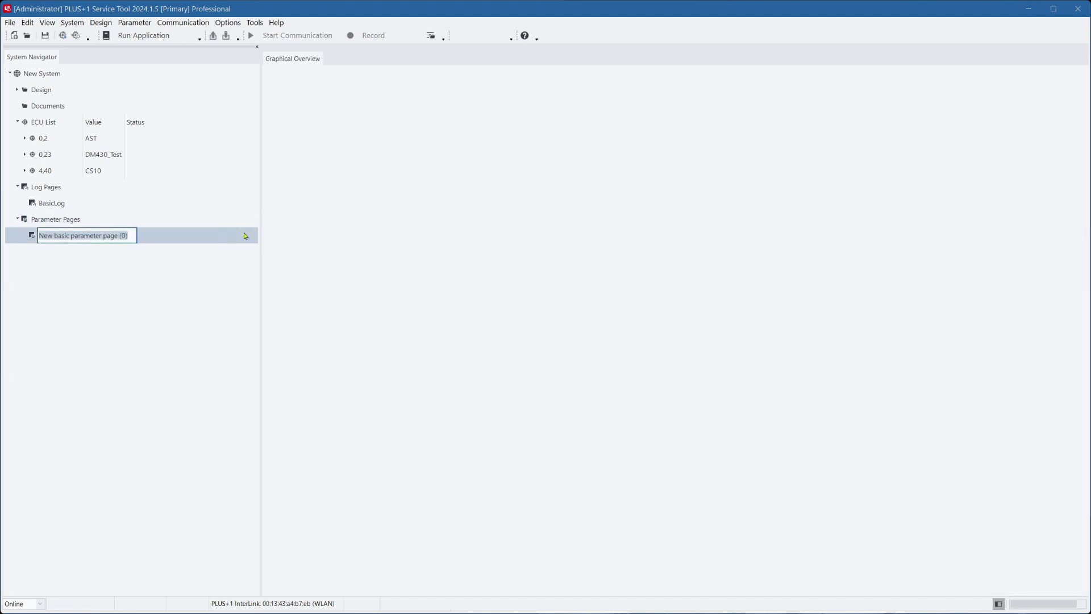
type("BasicPar")
key("Return")
double_click(212, 238)
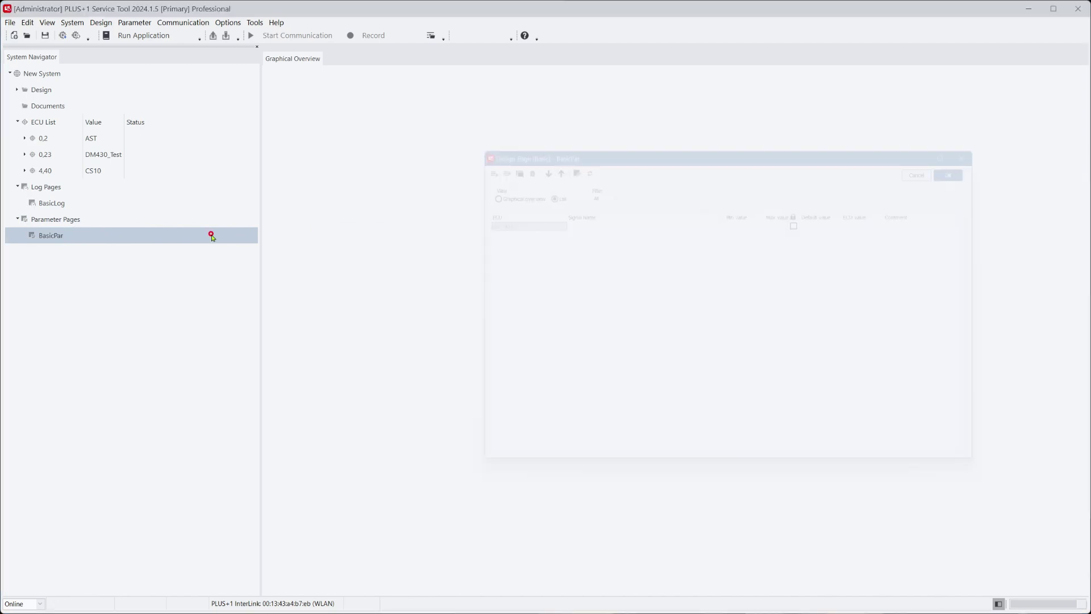
Add EE_Digout_C2P09 and EE_LO_Cal_Pct as parameters and save the page
left_click(692, 219)
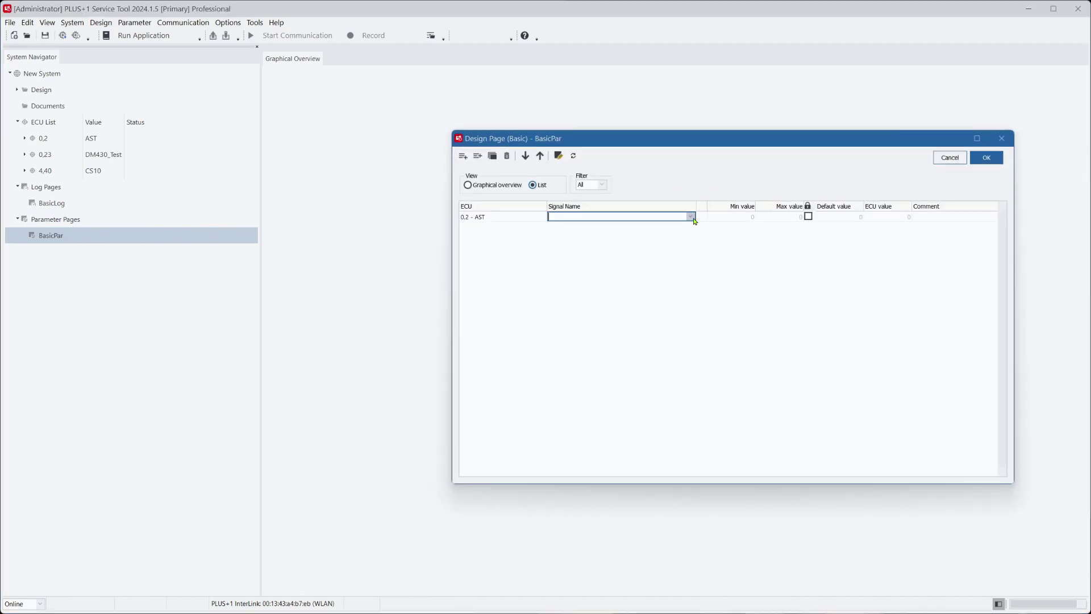
left_click(691, 219)
left_click(667, 227)
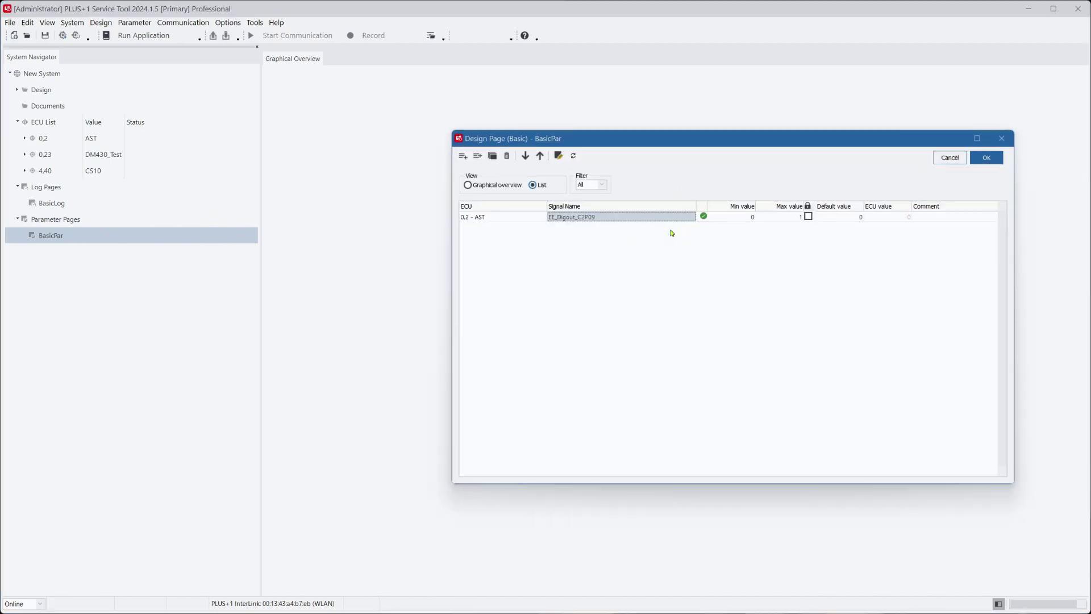
left_click(665, 230)
left_click(690, 228)
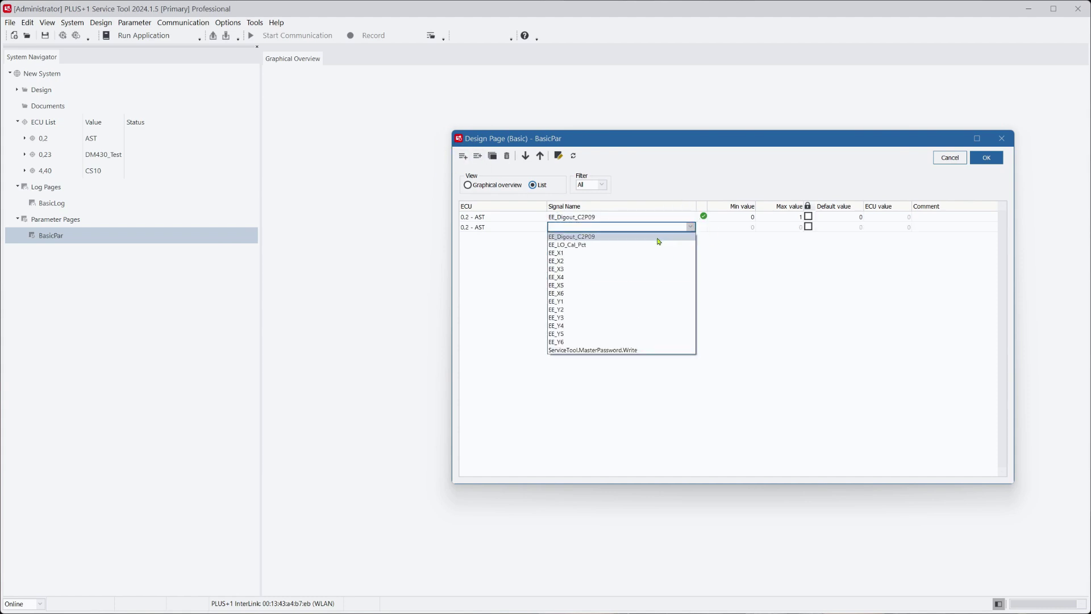
left_click(650, 246)
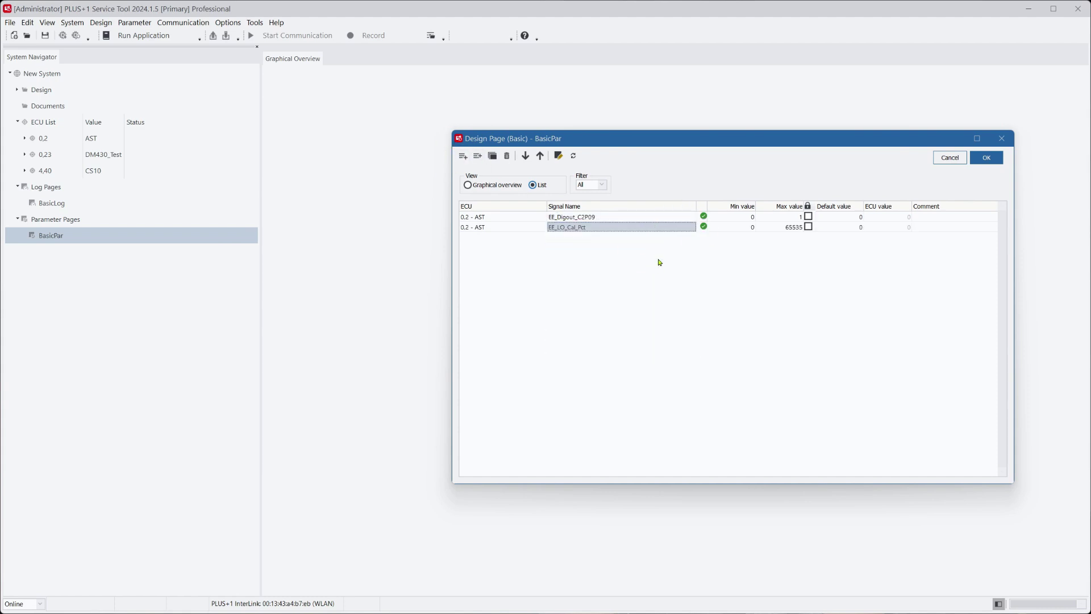
left_click(994, 158)
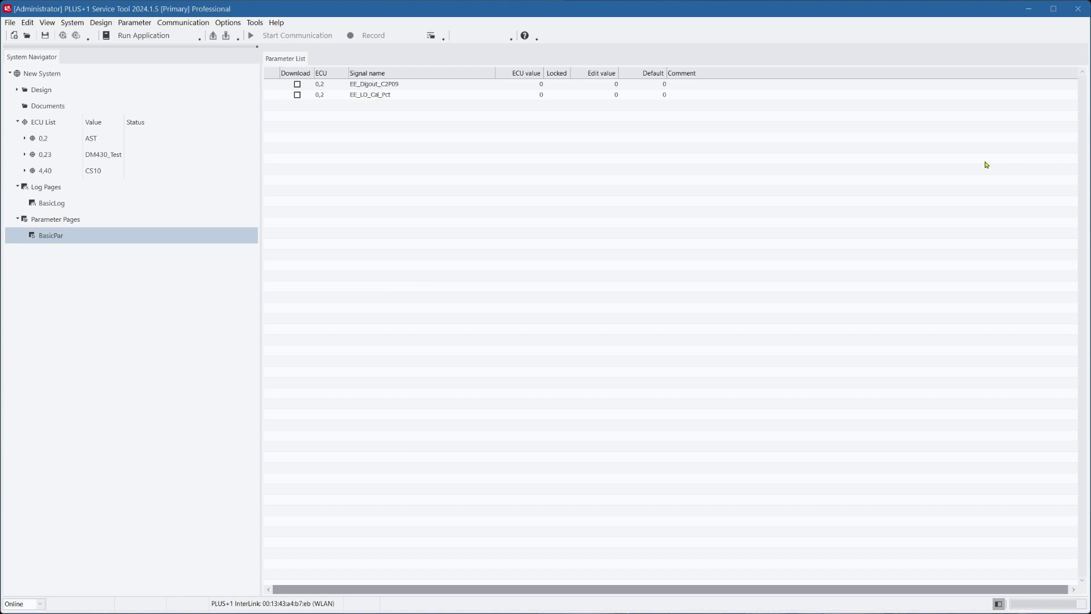
Read parameters, set EE_Digout_C2P09 to 1 and EE_LO_Cal_Pct to 1000, and download them
left_click(214, 37)
left_click(612, 85)
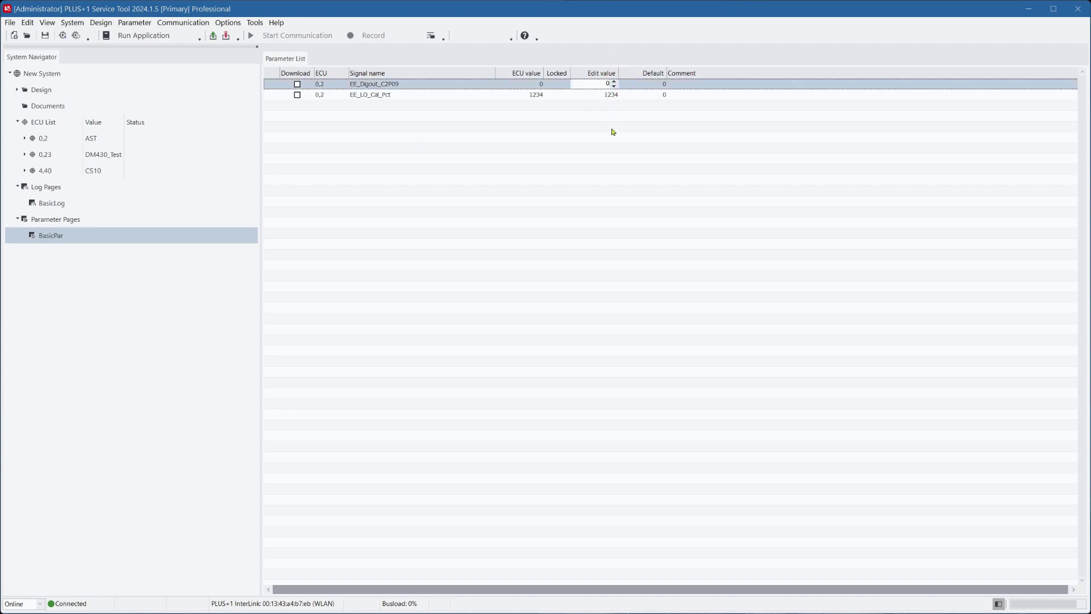
type("1")
key("Return")
type("1000")
key("Return")
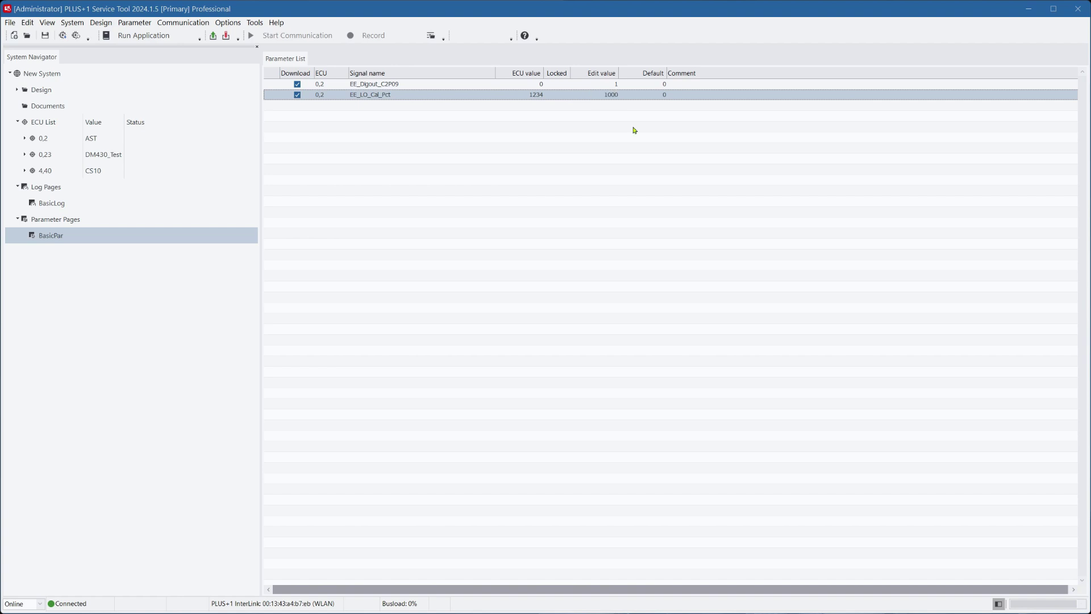
left_click(225, 37)
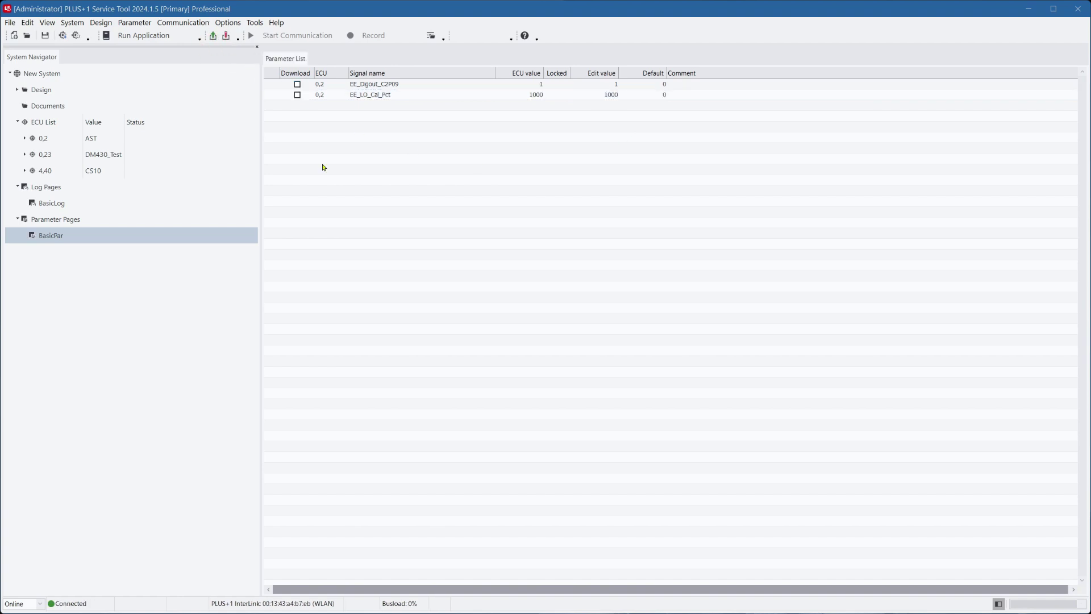
Add advanced parameter page AdvPar under Parameter Pages and open it in Design Page (Advanced)
key("Up")
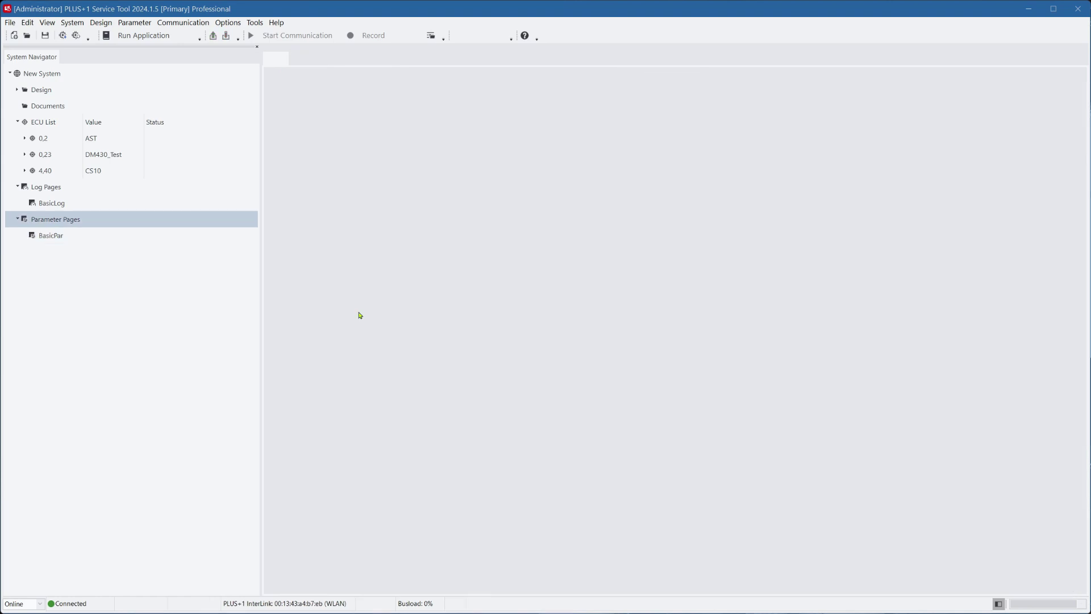
right_click(199, 221)
left_click(231, 225)
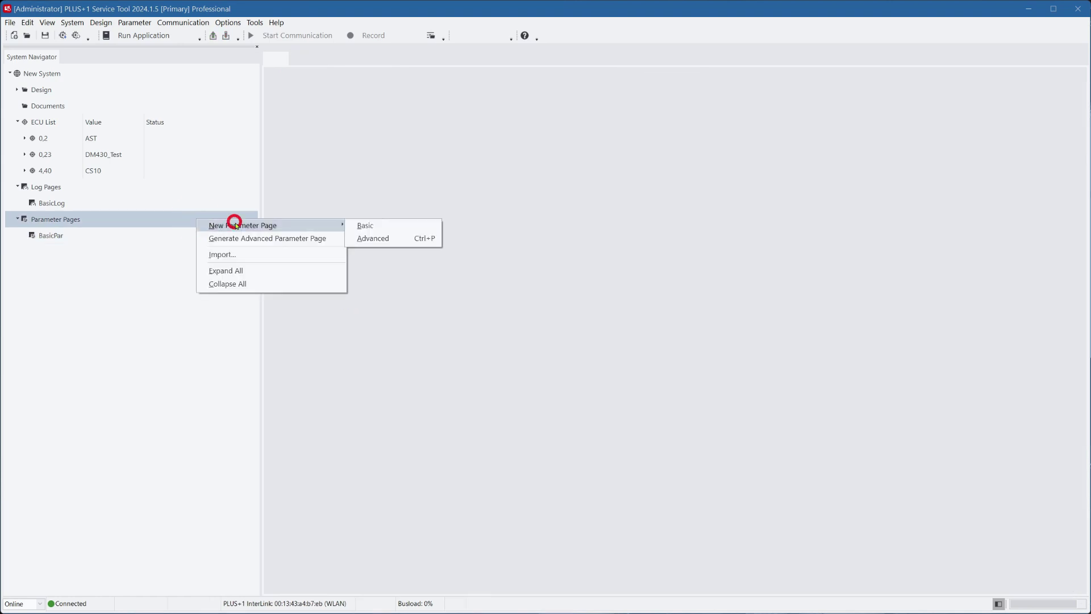
left_click(397, 240)
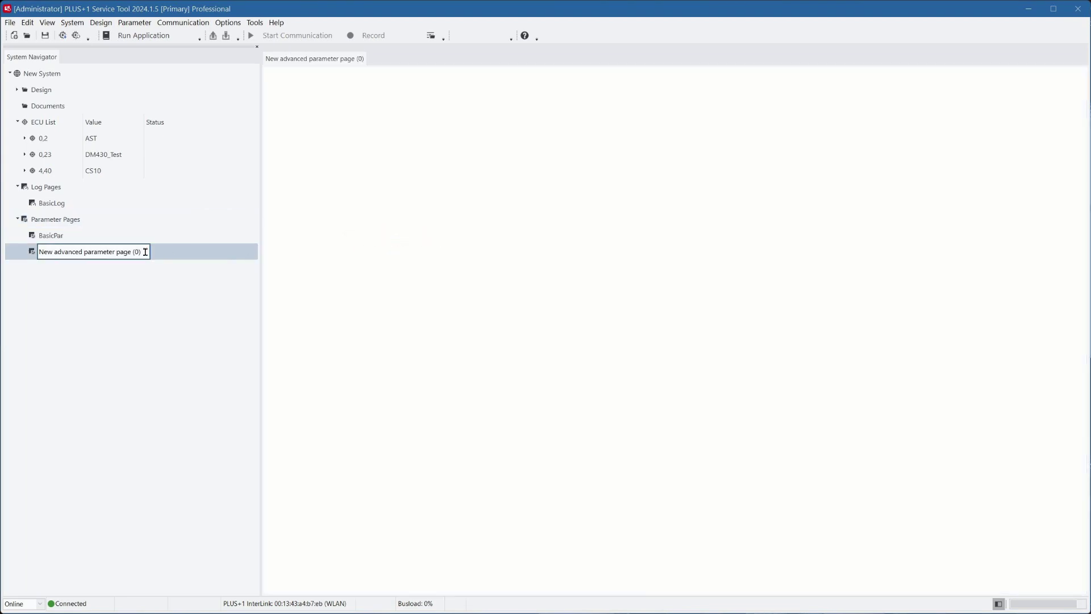
type("AdvPar")
key("Return")
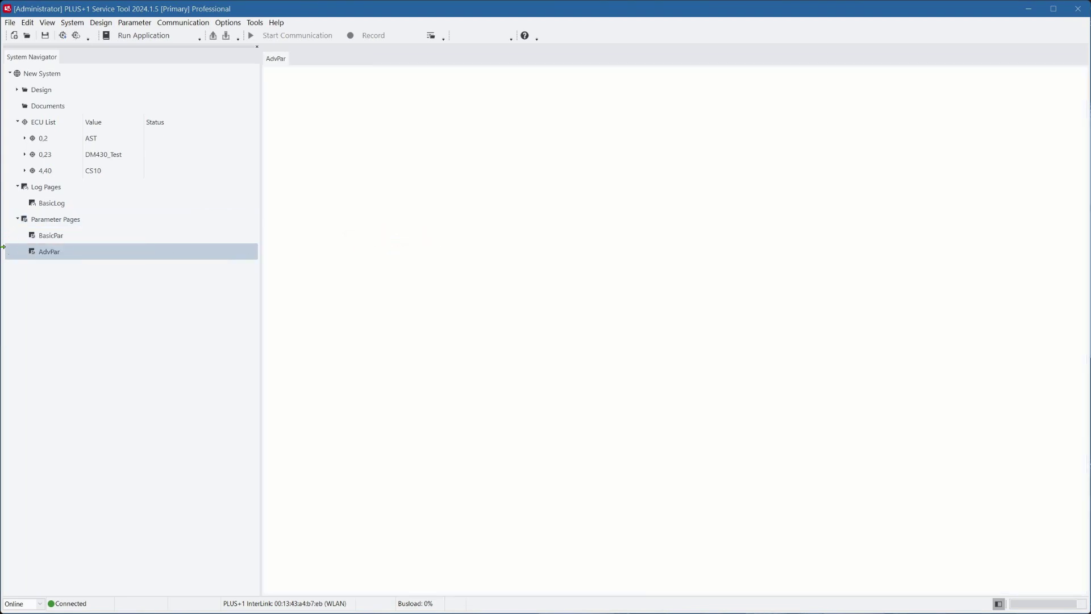
double_click(69, 253)
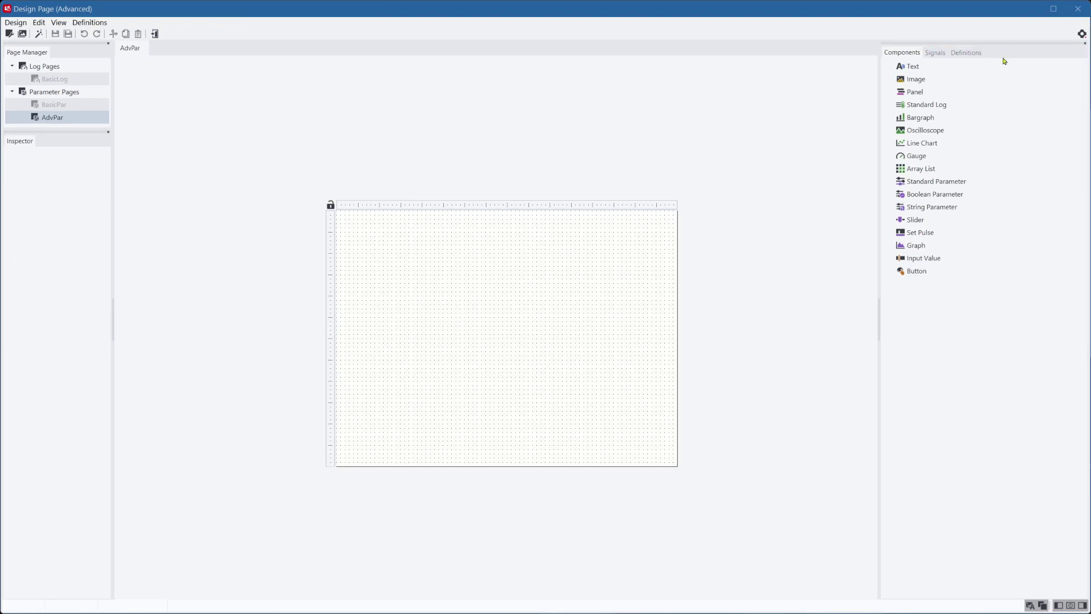
Place a text component reading 'PLUS+1 Software' with font size 12, keeping the default background
left_click_drag(913, 66, 434, 250)
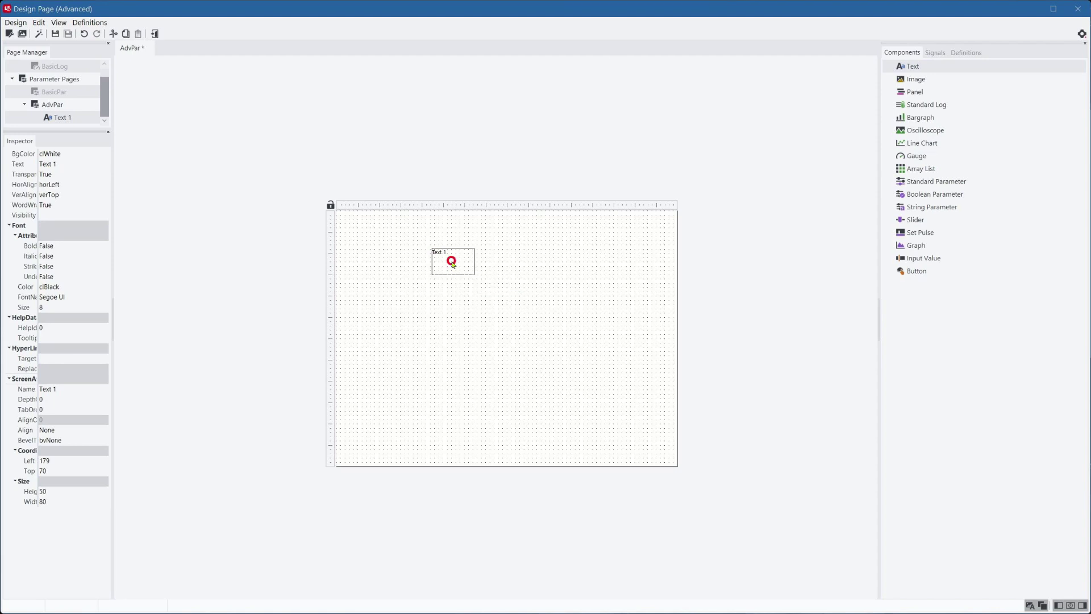
double_click(453, 265)
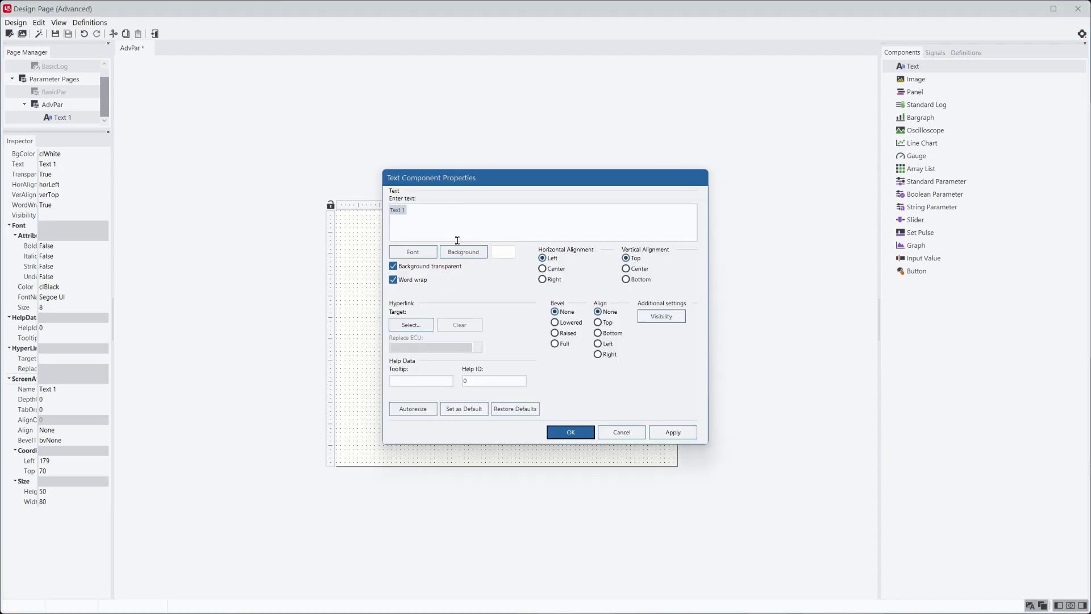
type("PLUS+1 Software")
left_click(427, 255)
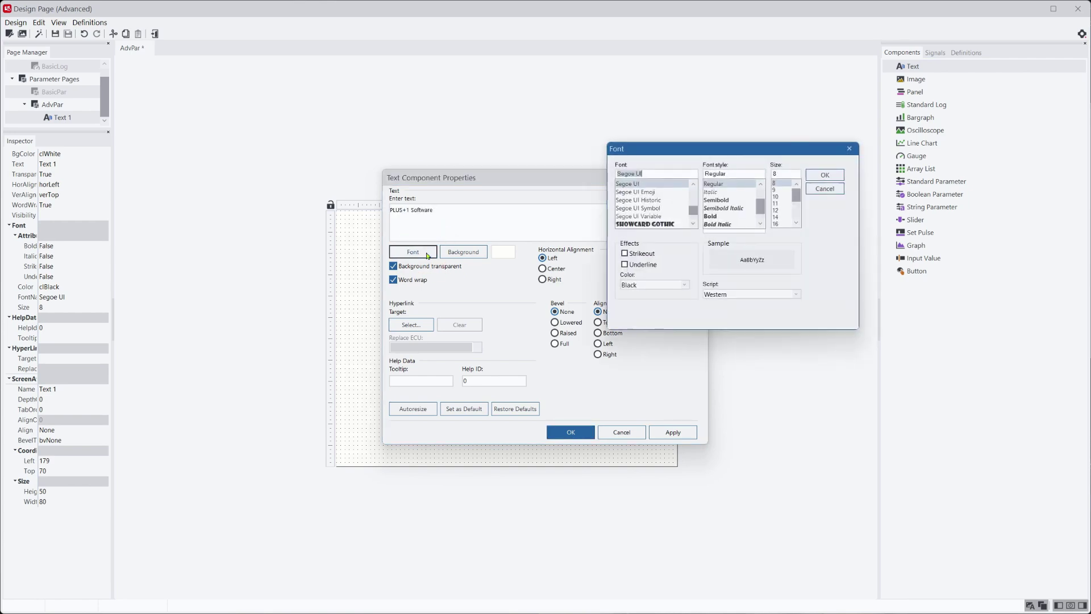
left_click(777, 210)
left_click(830, 175)
left_click(482, 257)
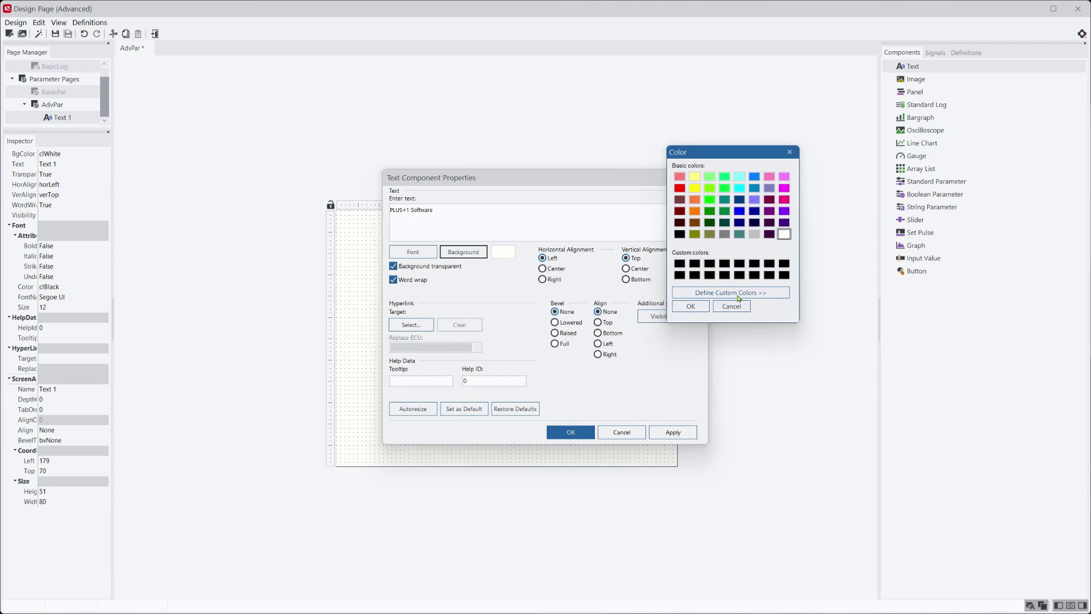
left_click(732, 307)
Hyperlink the text to Scan System and widen its box to fit on one line
left_click(410, 325)
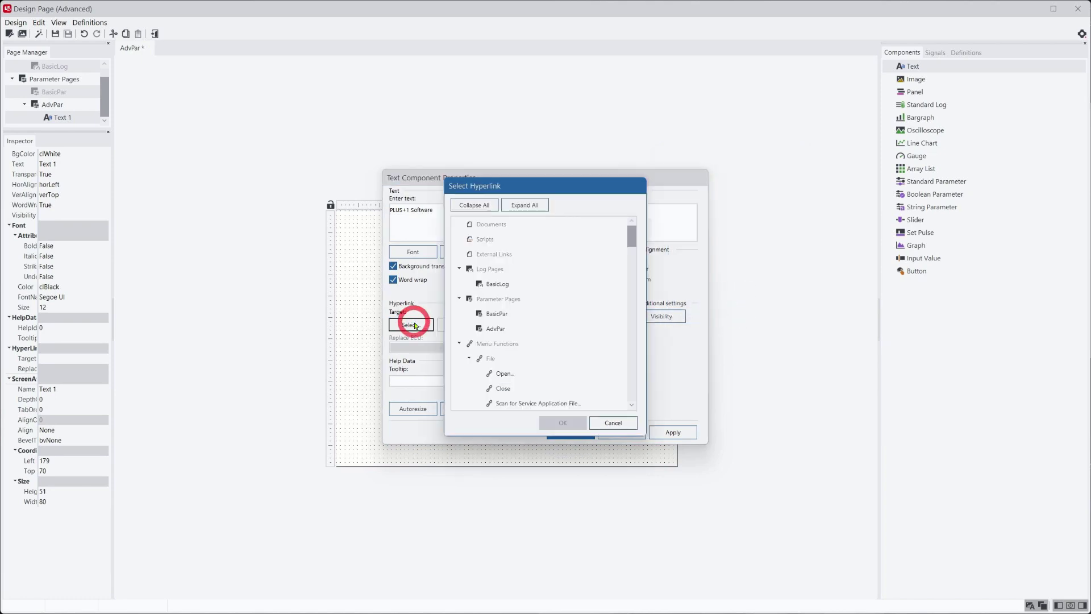
scroll(606, 321, "down", 3)
scroll(606, 321, "down", 1)
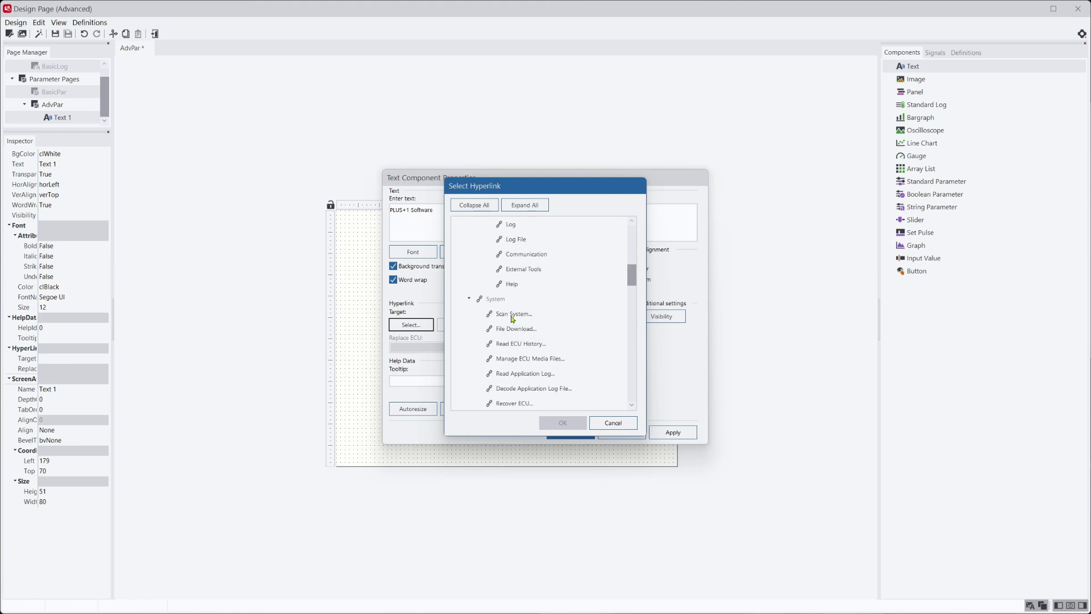
left_click(513, 315)
left_click(561, 421)
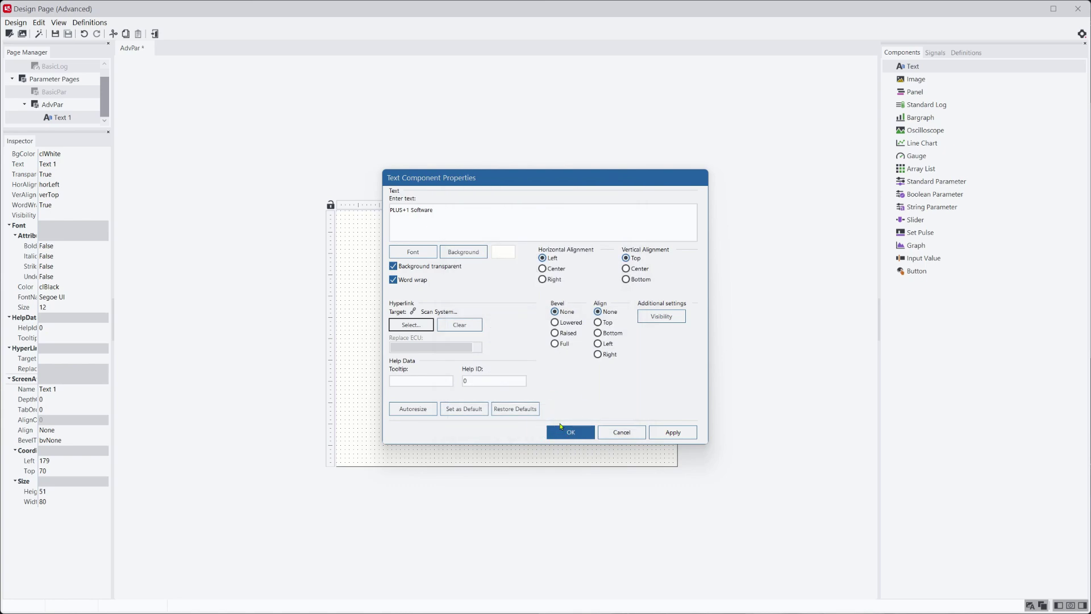
left_click(562, 434)
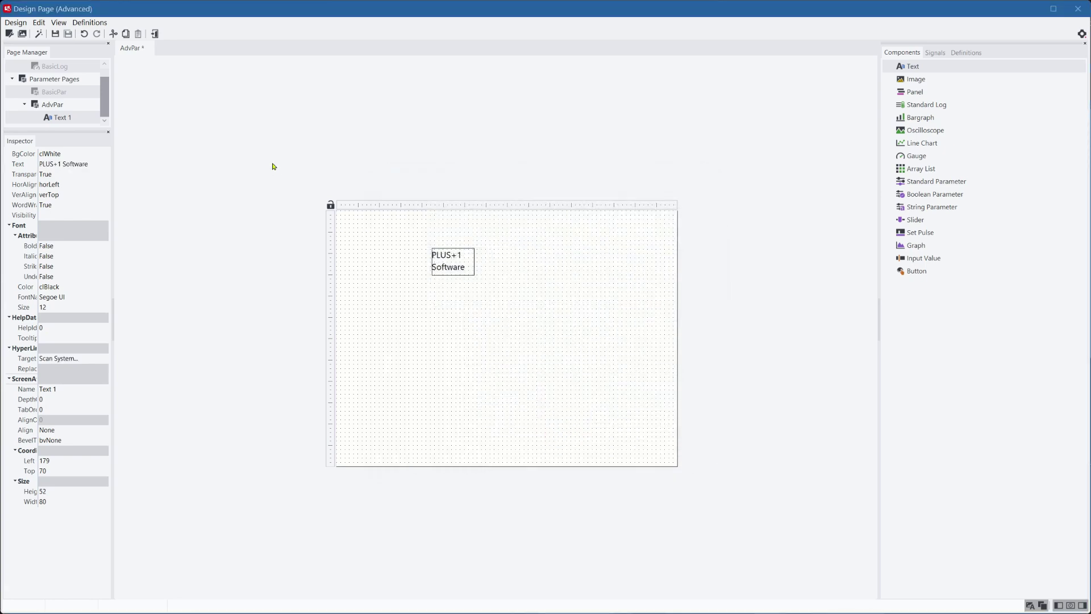
left_click_drag(473, 262, 498, 264)
Scan the connected ECUs from the main window, then reopen AdvPar and its text's visibility settings
left_click(155, 34)
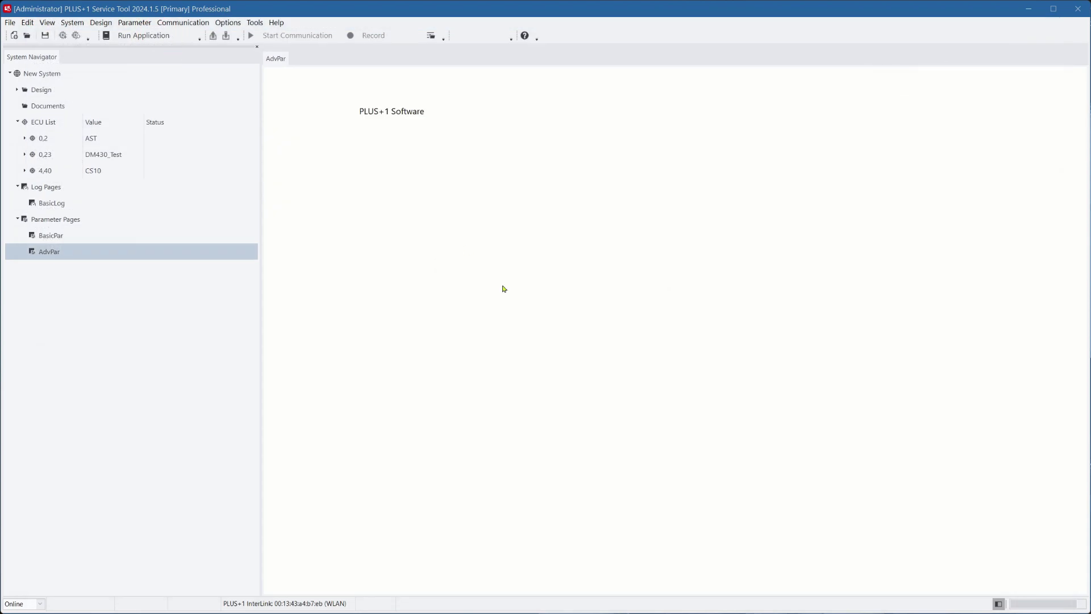
left_click(384, 114)
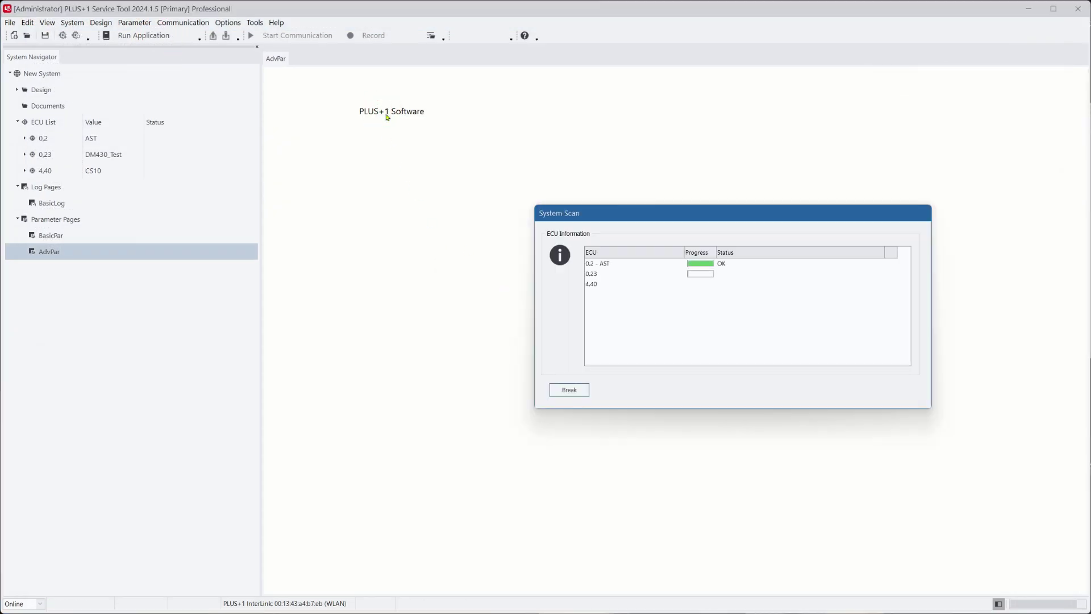
double_click(183, 251)
double_click(434, 257)
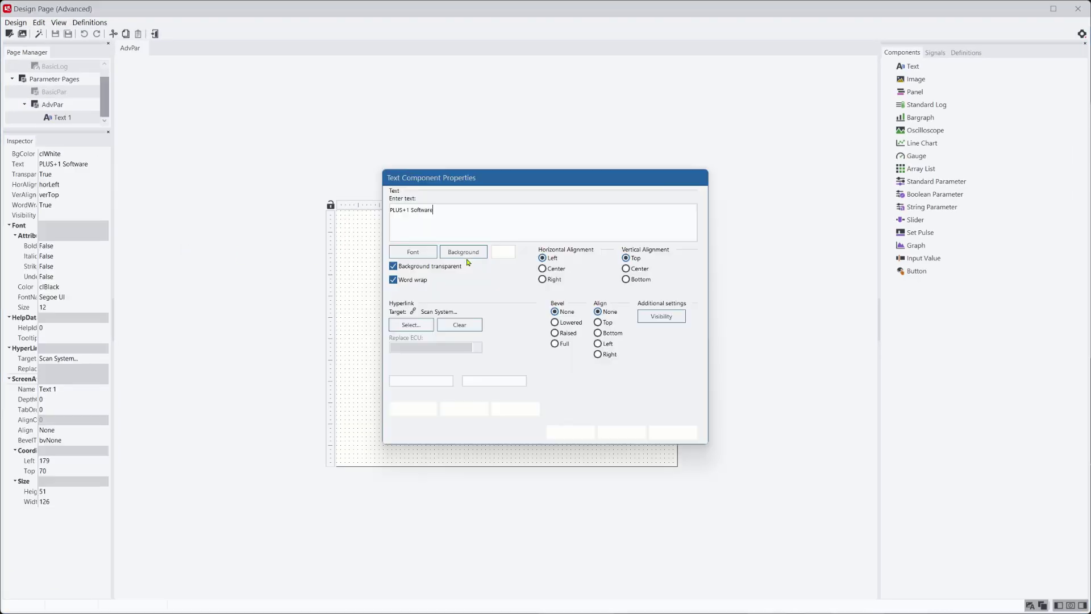
left_click(661, 317)
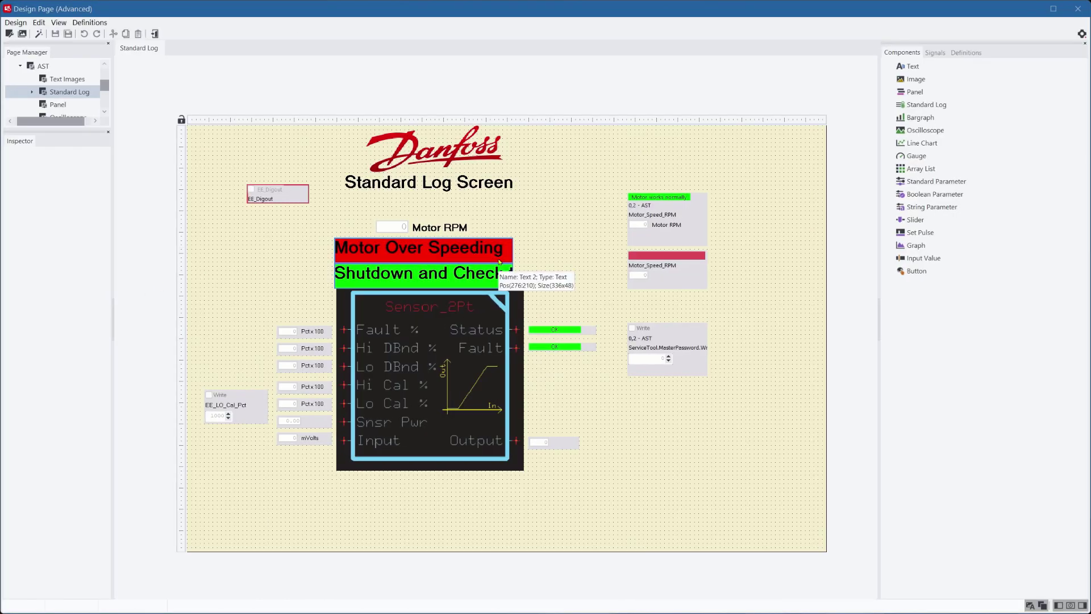
Hide the Motor Over Speeding text when Motor_Speed_RPM <= 1800, then close the designer
double_click(500, 259)
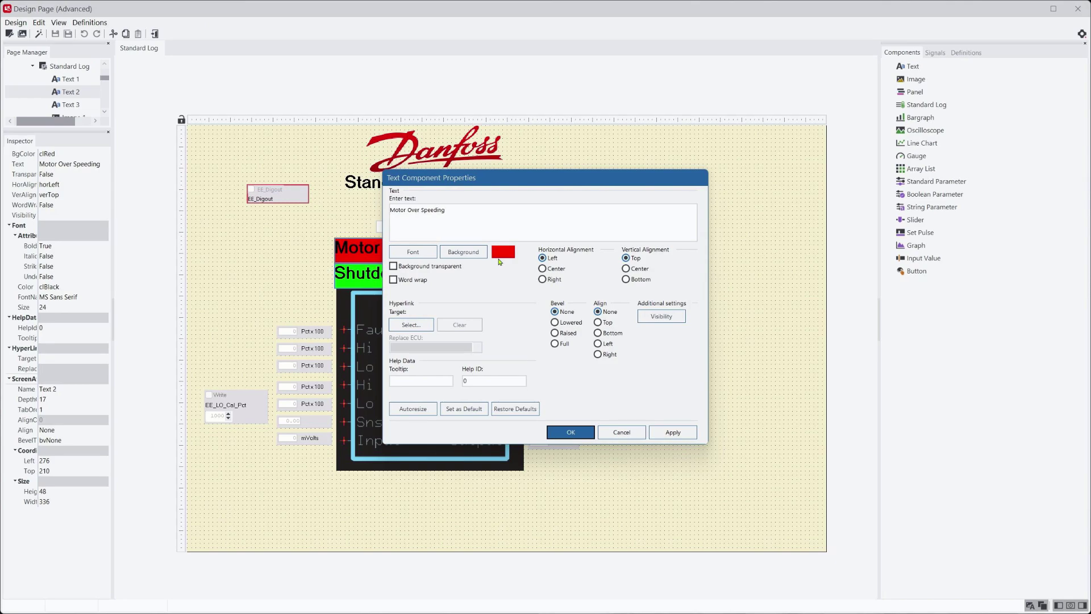
left_click(677, 320)
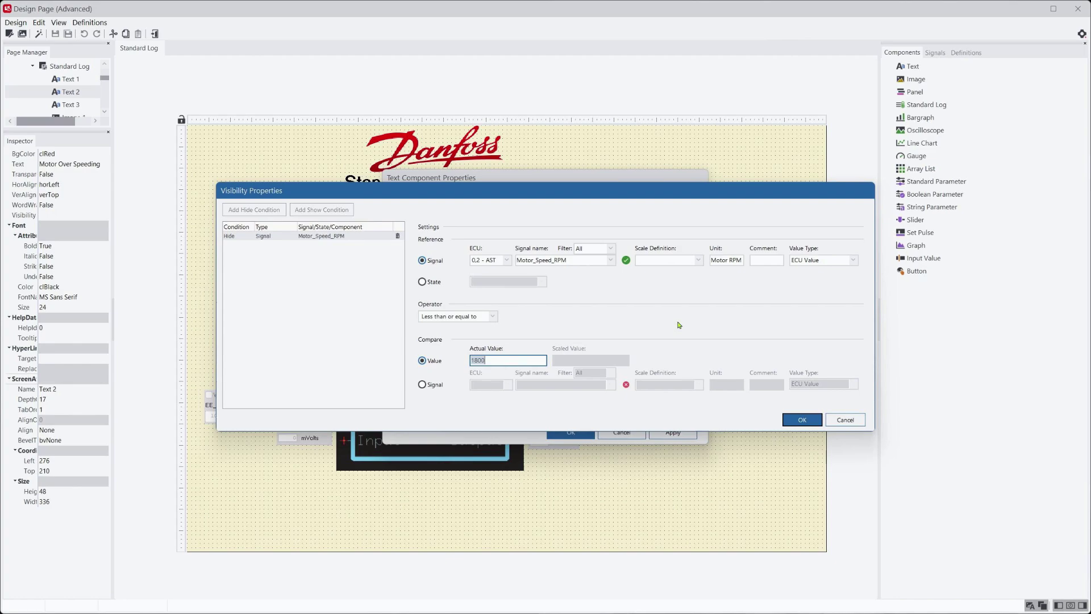
left_click(802, 419)
left_click(619, 432)
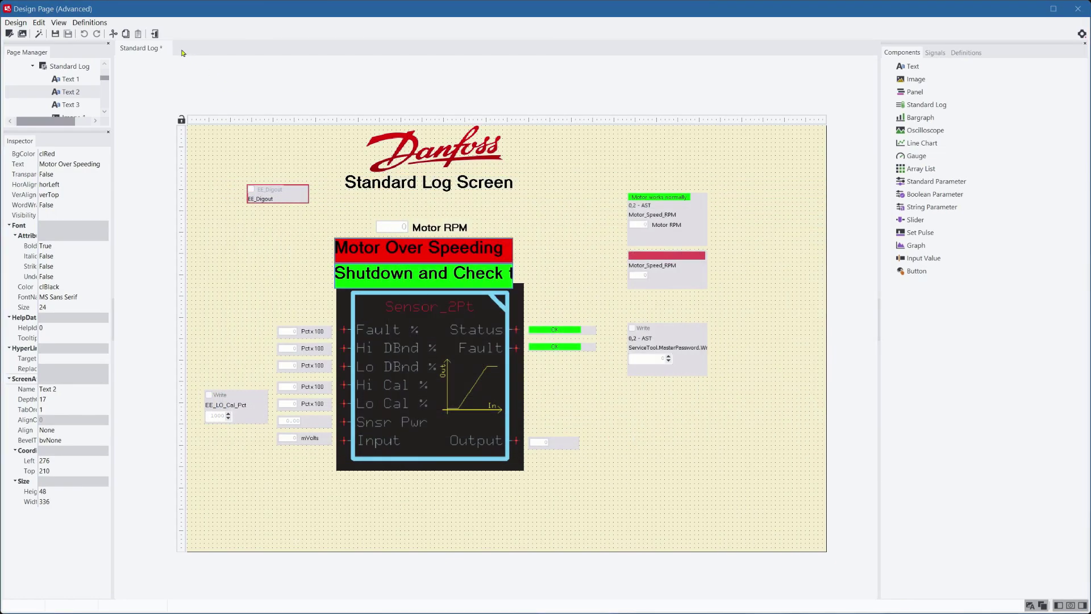
left_click(157, 35)
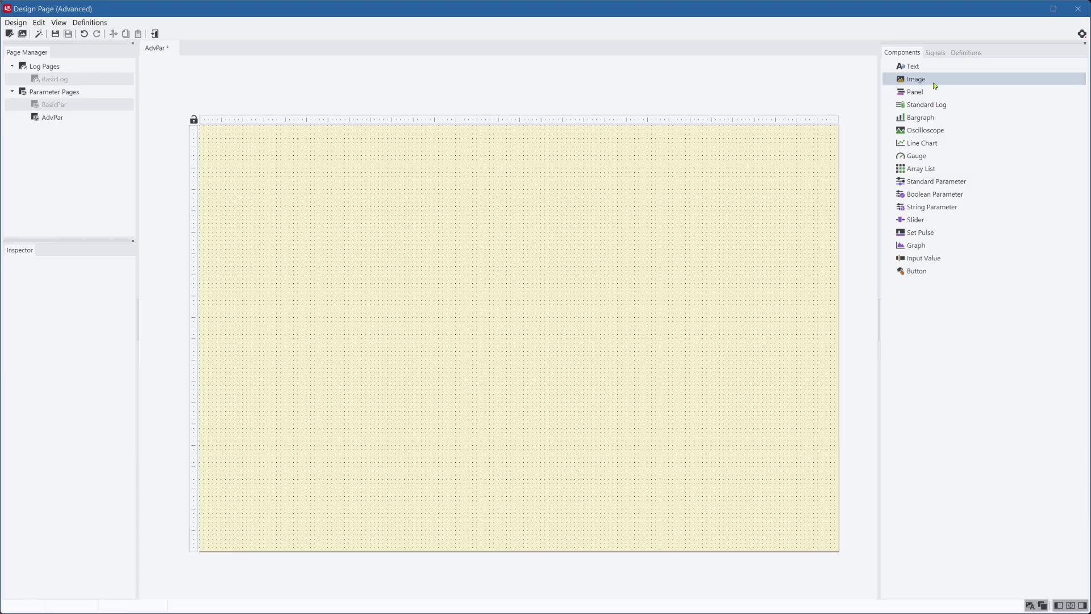
Place an image component on AdvPar showing the wrench and clock picture
left_click_drag(935, 85, 503, 227)
double_click(507, 259)
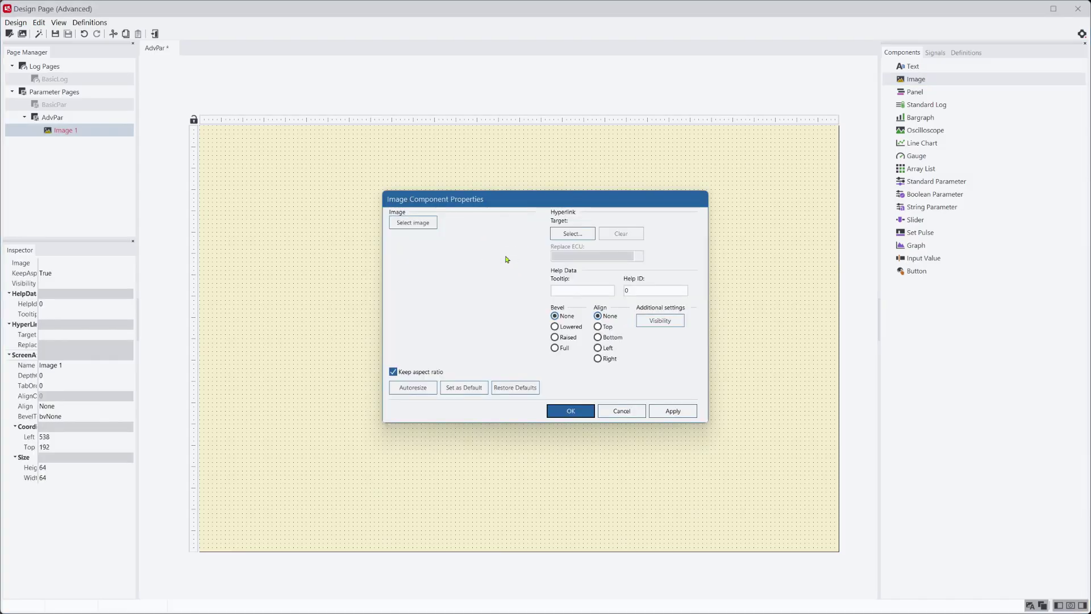
left_click(413, 222)
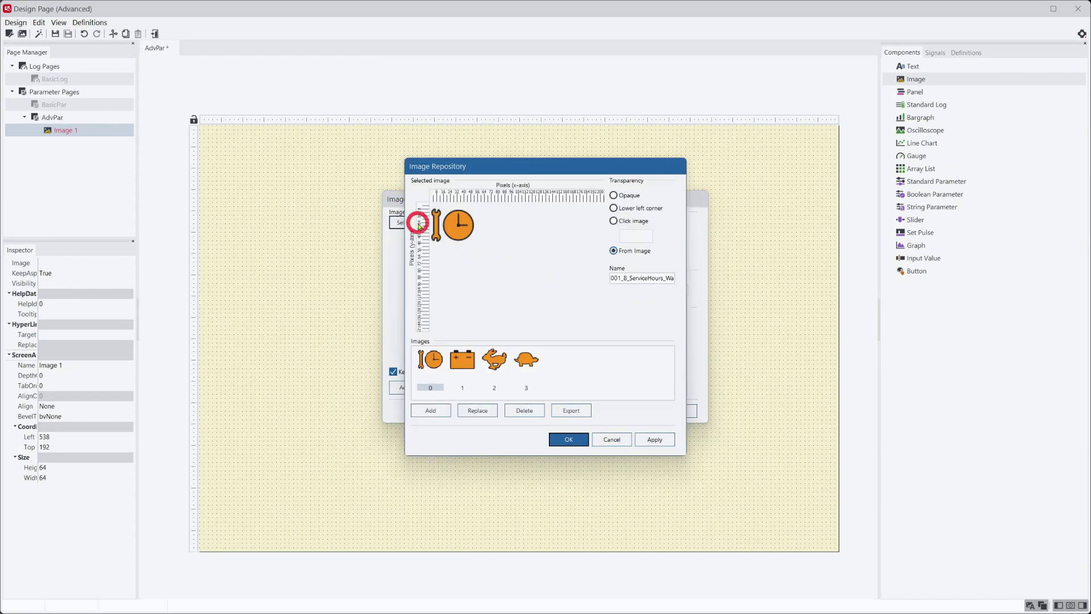
left_click(568, 439)
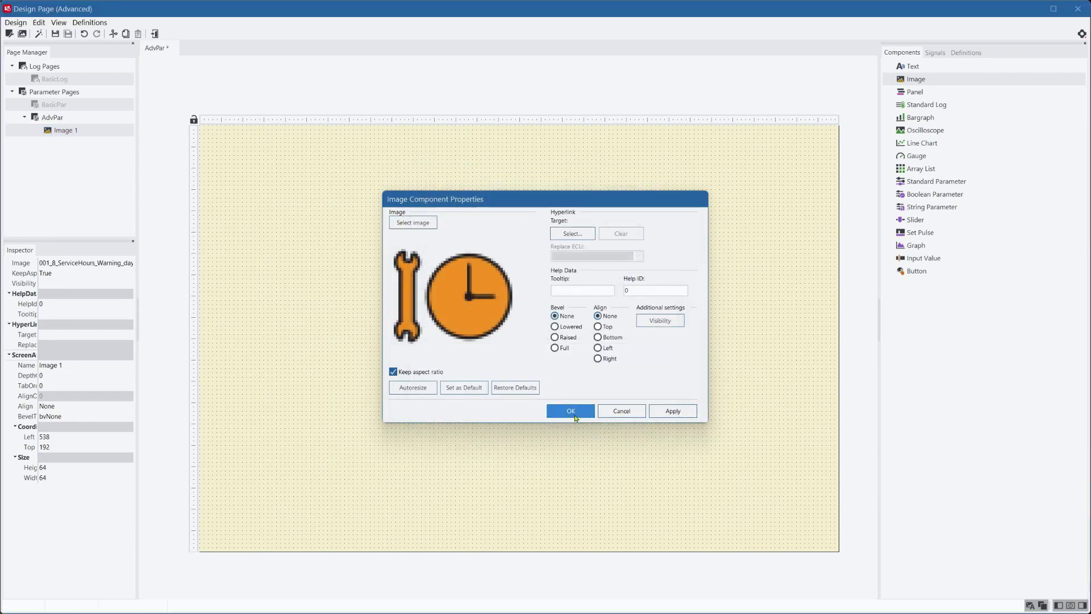
left_click(573, 411)
Replace the picture with the added 009_14 WARNING_day intake air pressure warning SVG
double_click(503, 250)
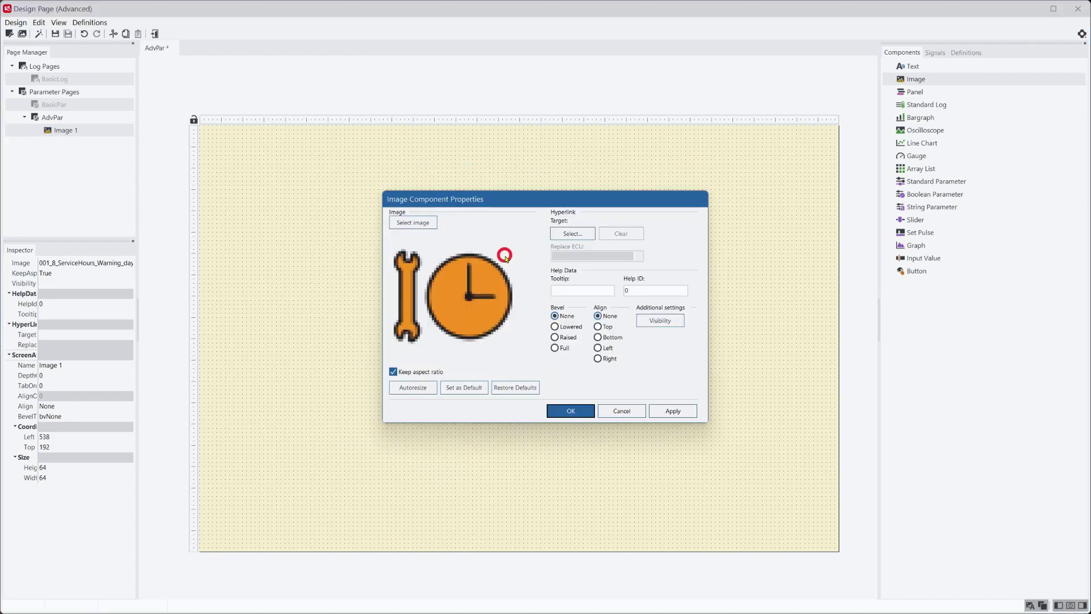
left_click(413, 222)
left_click(438, 410)
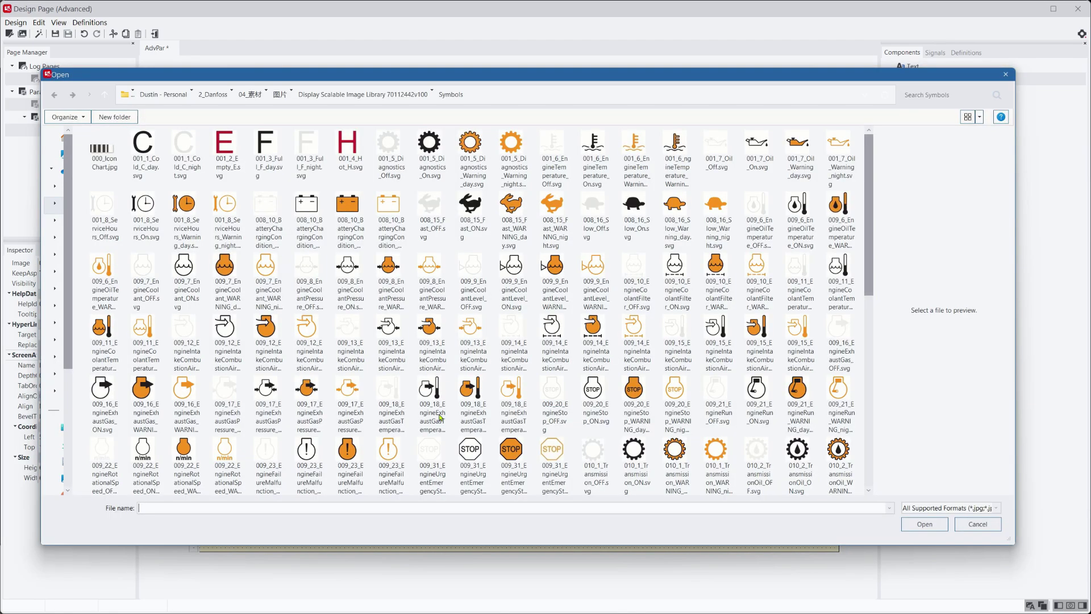
left_click(589, 326)
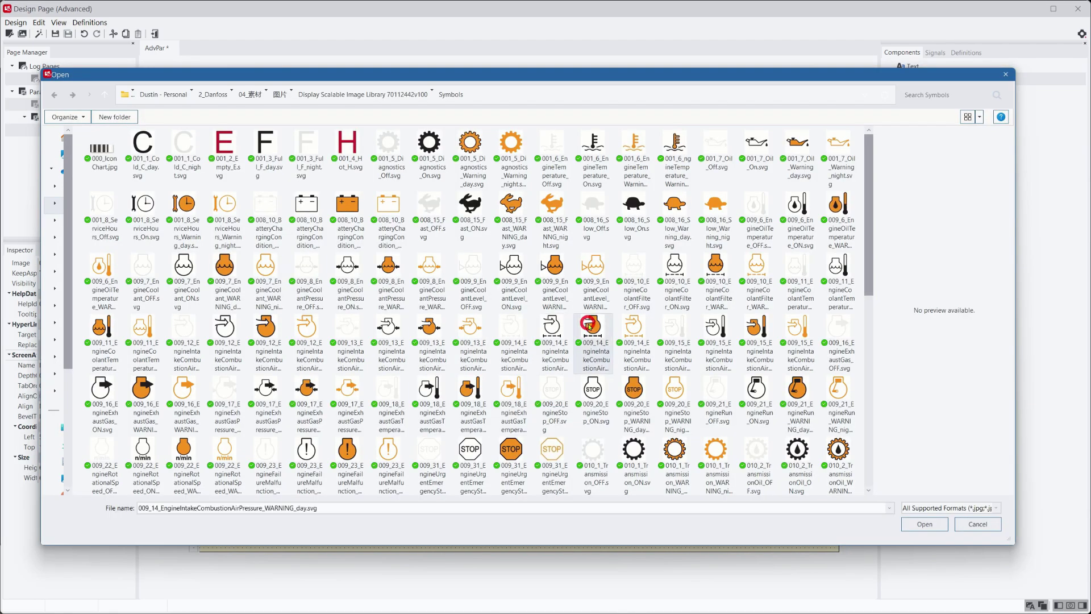
left_click(925, 524)
left_click(569, 440)
left_click(571, 410)
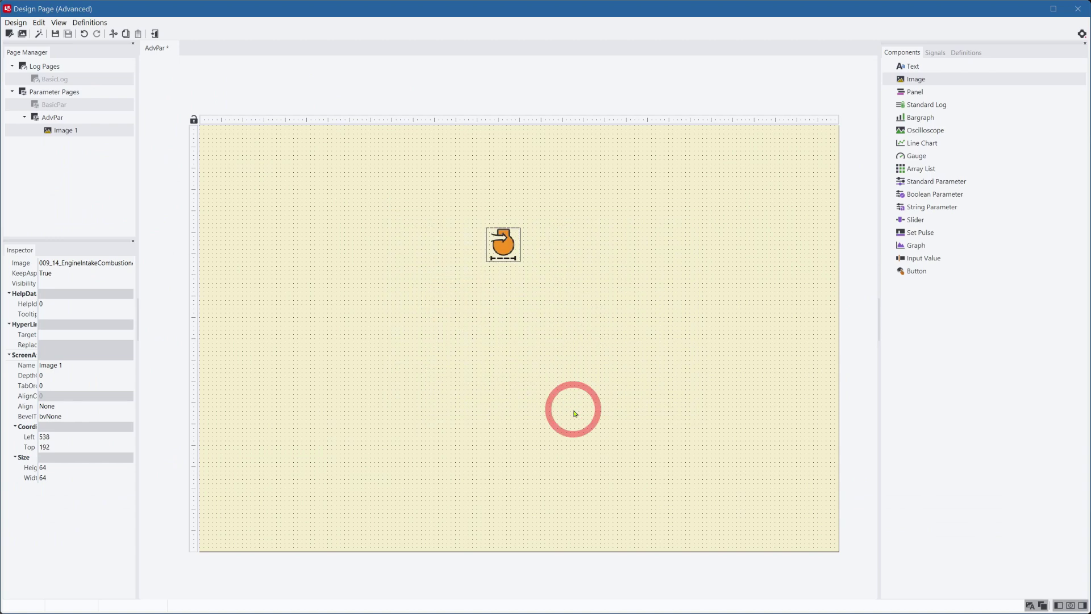
Review the image's hyperlink and visibility settings, leaving both unchanged
double_click(502, 258)
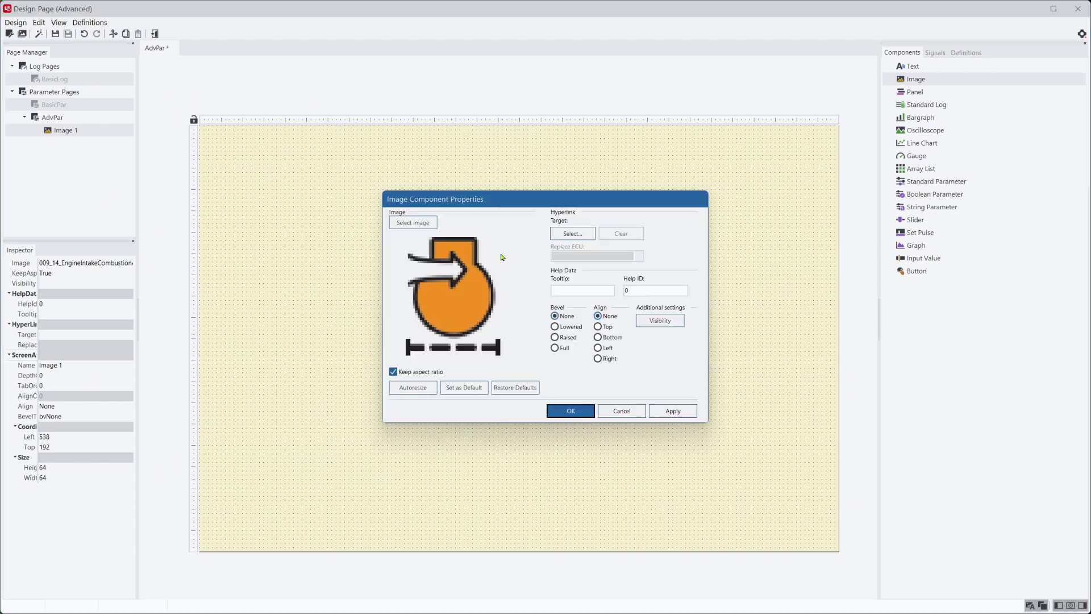
left_click(563, 239)
left_click_drag(630, 304, 627, 350)
left_click(613, 423)
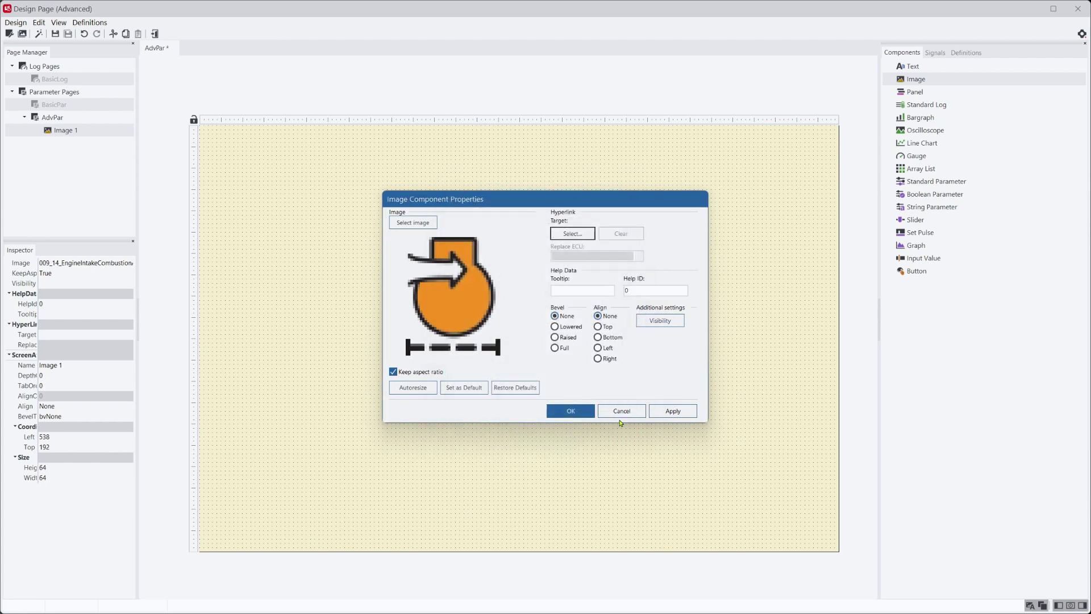
left_click(663, 321)
left_click(841, 421)
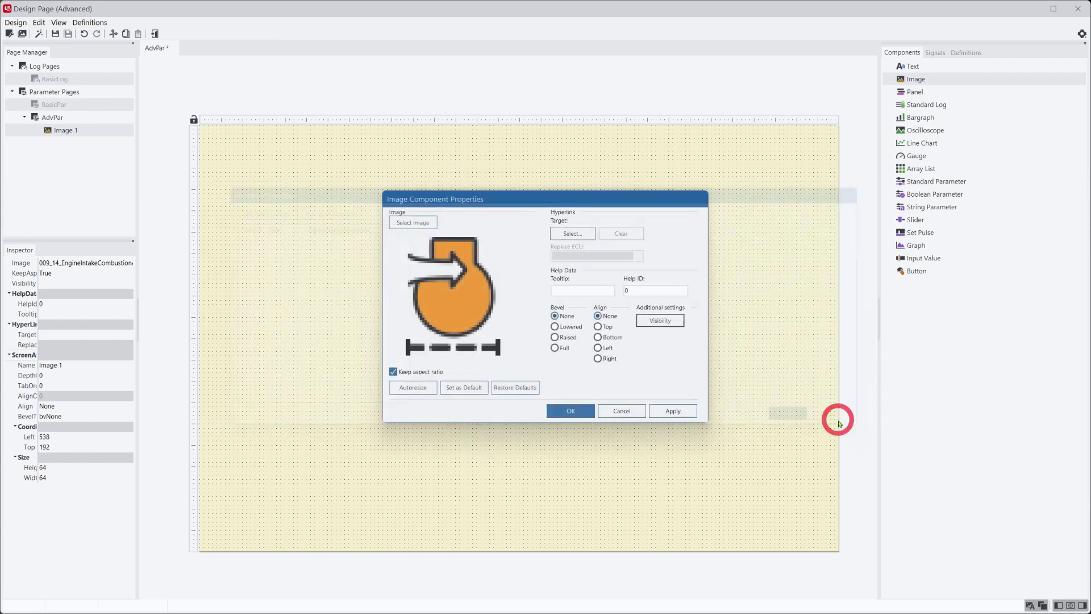
left_click(621, 411)
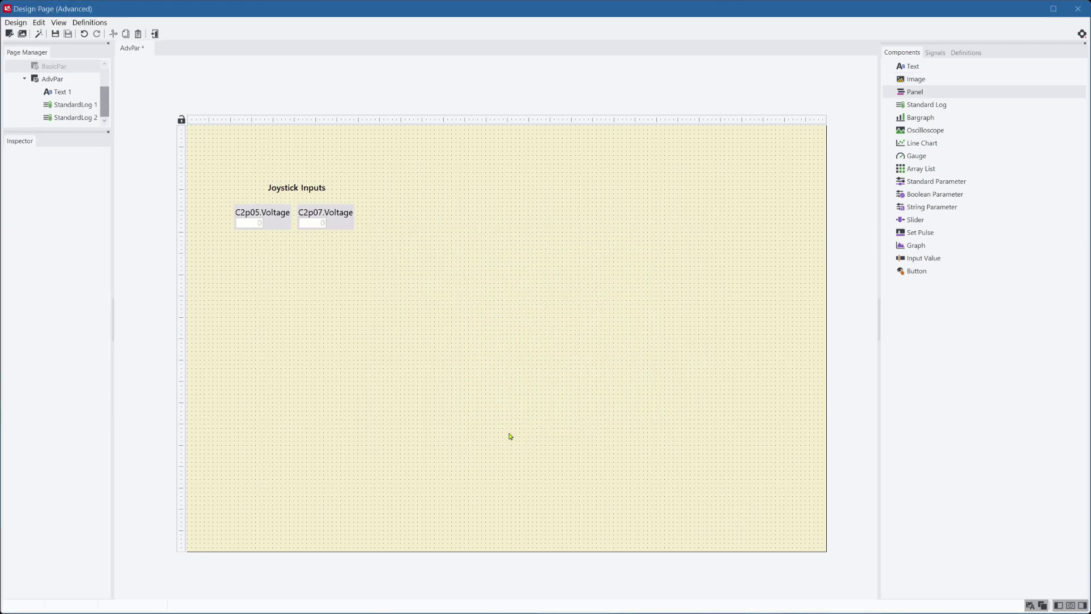
Add a 300x200 panel, move the Joystick Inputs title and both voltage logs into it, then shift it left
left_click(915, 92)
left_click(461, 231)
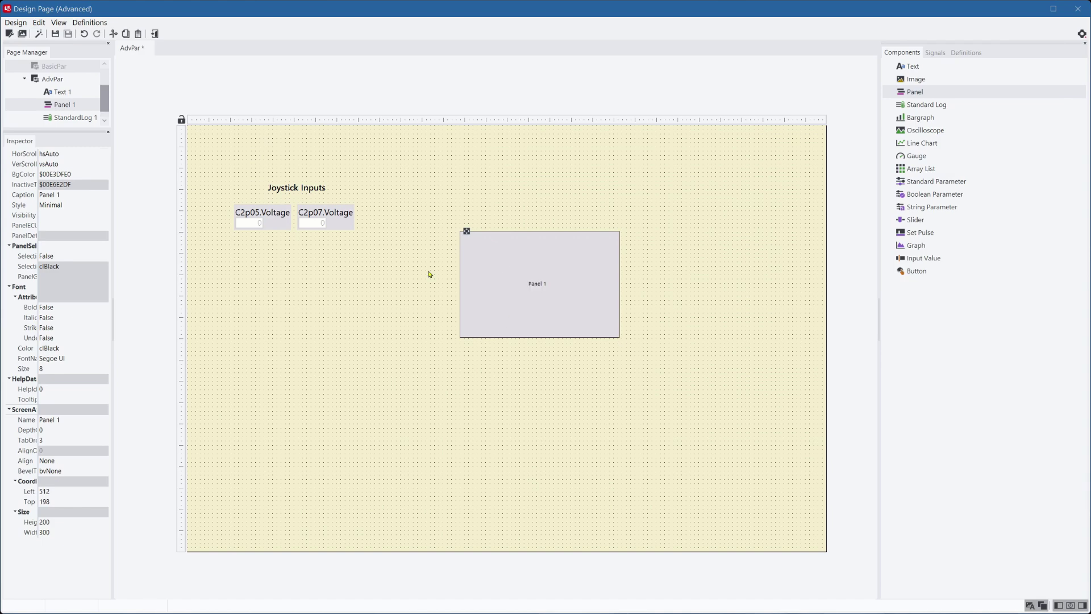
left_click_drag(425, 263, 162, 146)
key("ctrl+x")
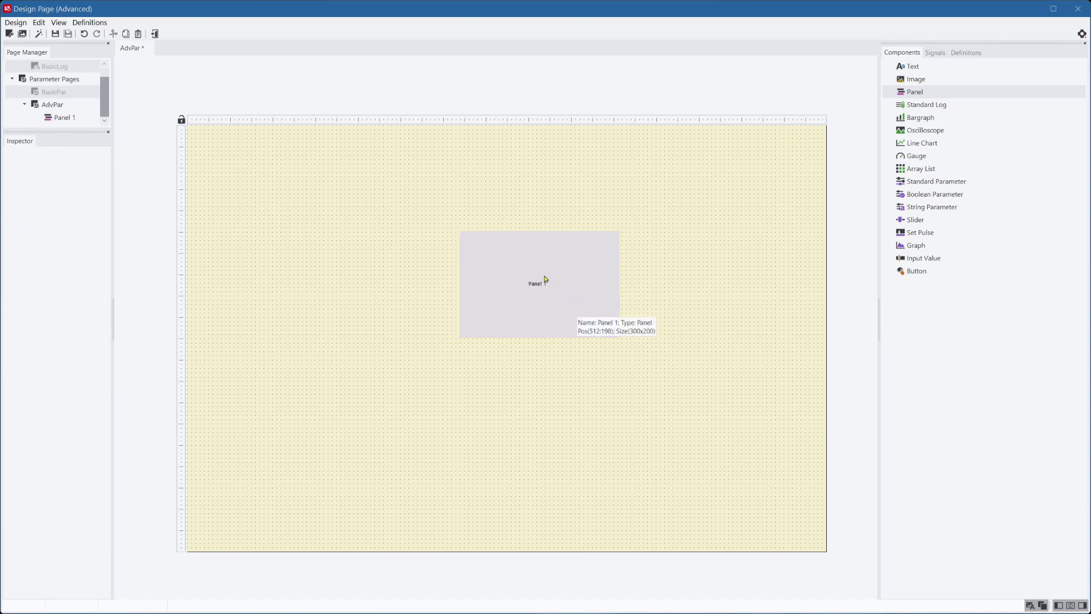
left_click(540, 281)
key("ctrl+v")
left_click_drag(558, 296, 467, 288)
left_click(529, 362)
left_click(490, 247)
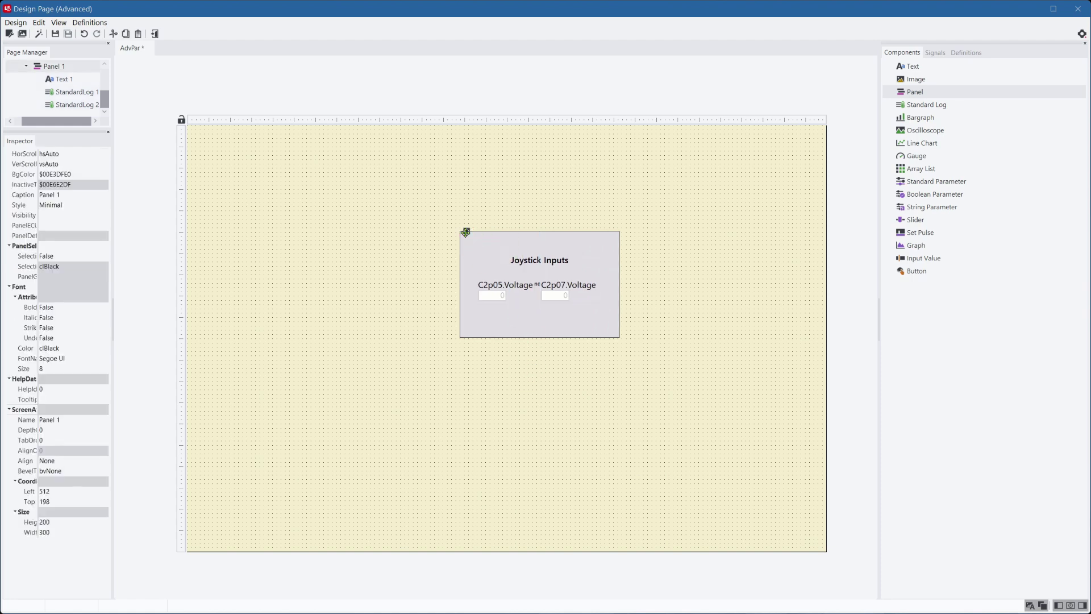
left_click_drag(464, 232, 429, 244)
left_click(360, 354)
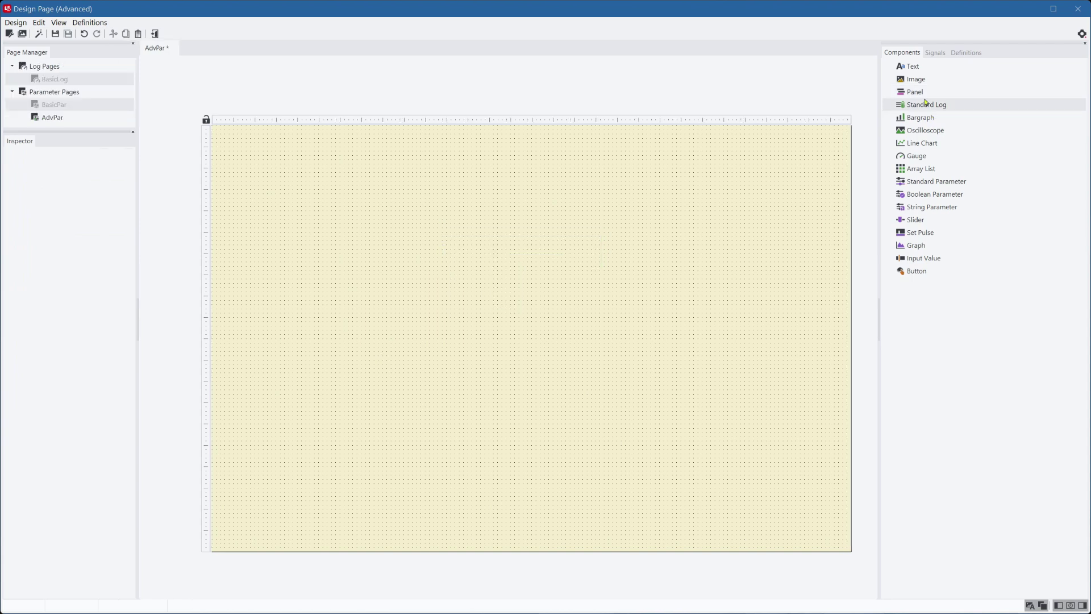
Place a Standard Log reading signal C2p05.Voltage from ECU 0.2 - AST
left_click(926, 105)
left_click(491, 197)
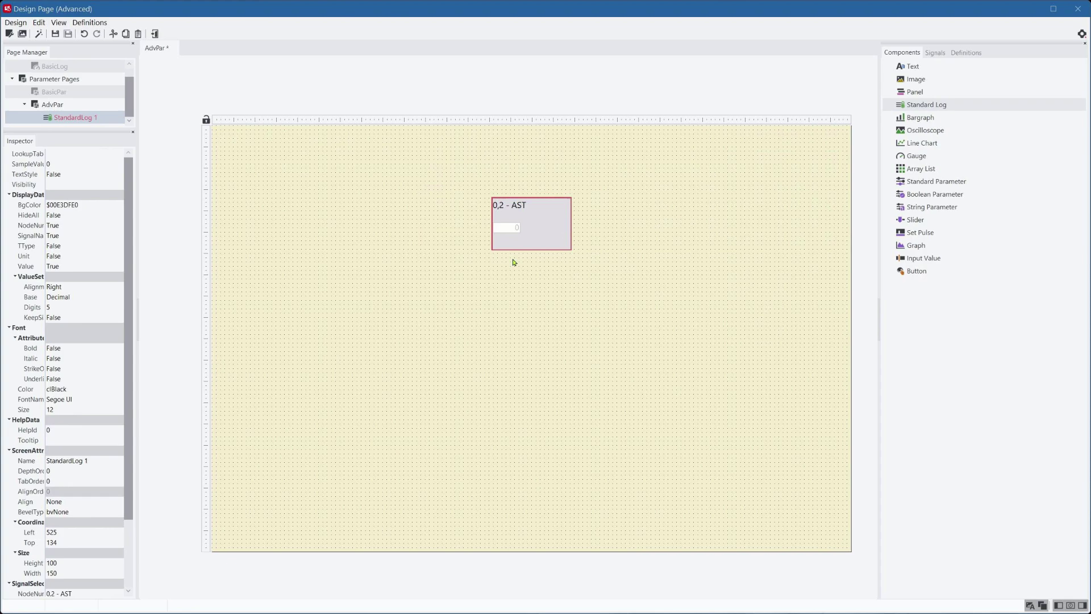
double_click(539, 242)
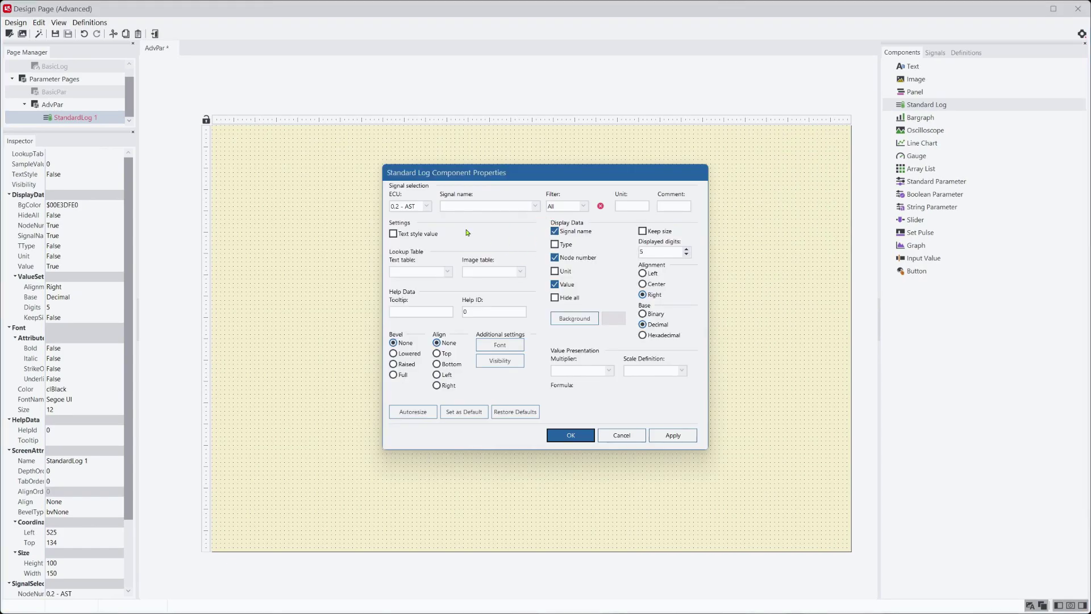
left_click(427, 207)
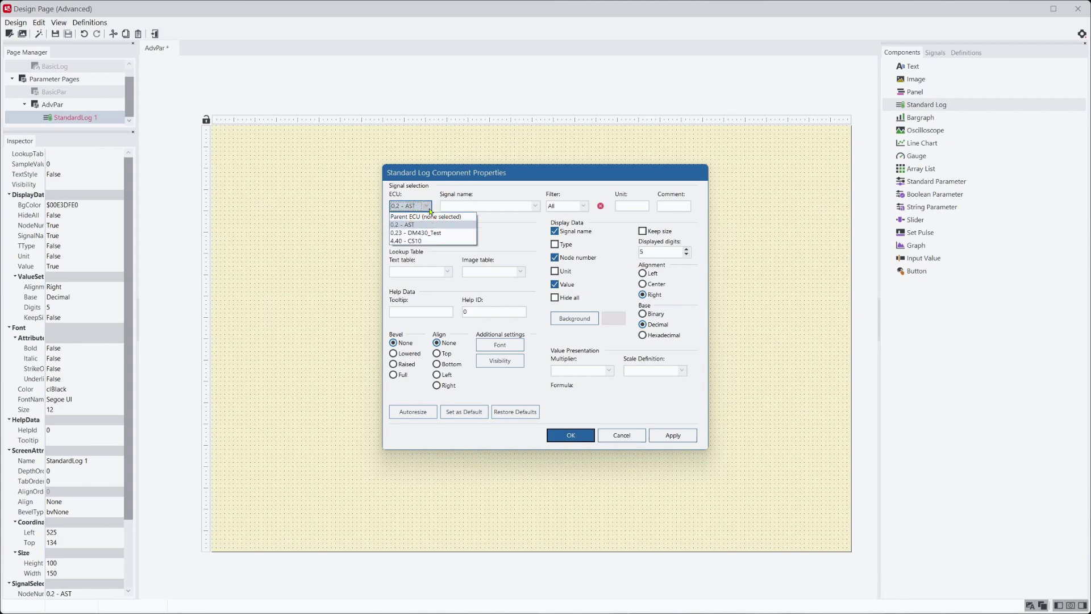
left_click(434, 225)
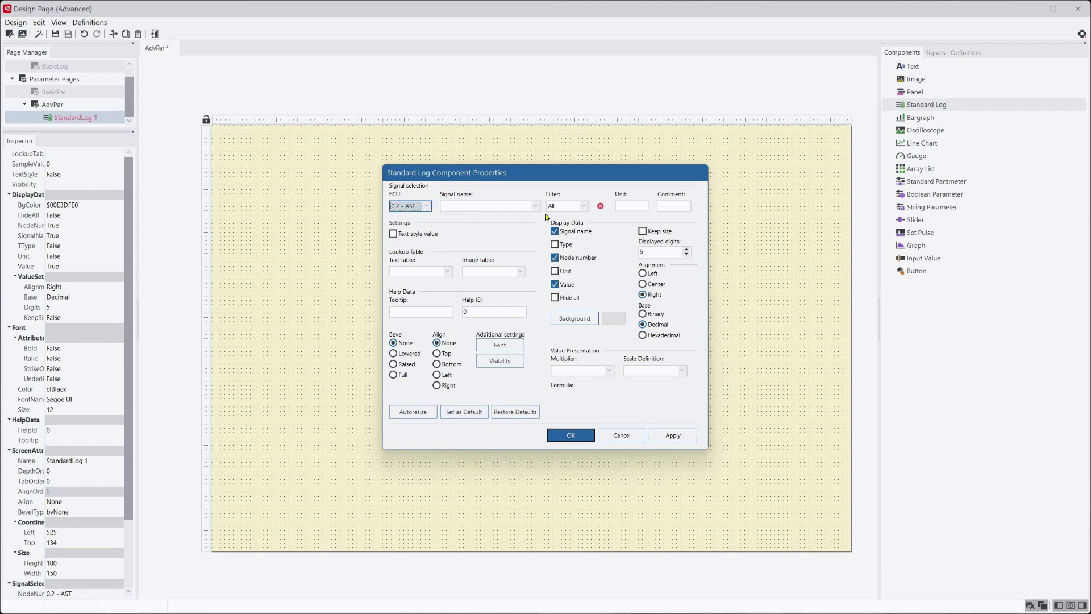
left_click(536, 206)
left_click(537, 207)
left_click_drag(559, 222, 559, 284)
left_click(488, 359)
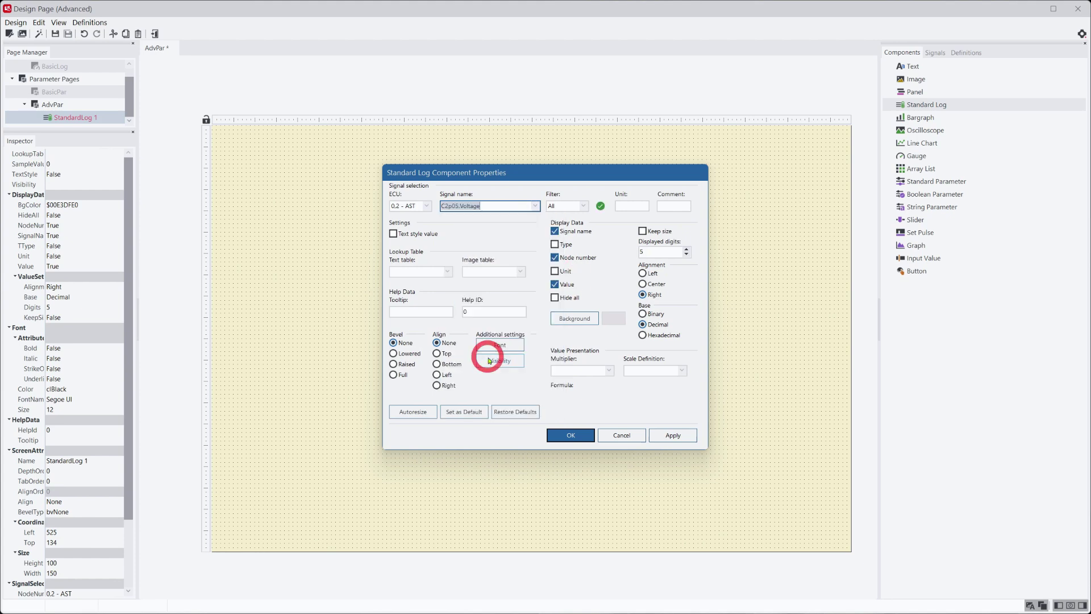
Keep the All signal filter, reconfirm C2p05.Voltage, and turn off the node number display
left_click(583, 206)
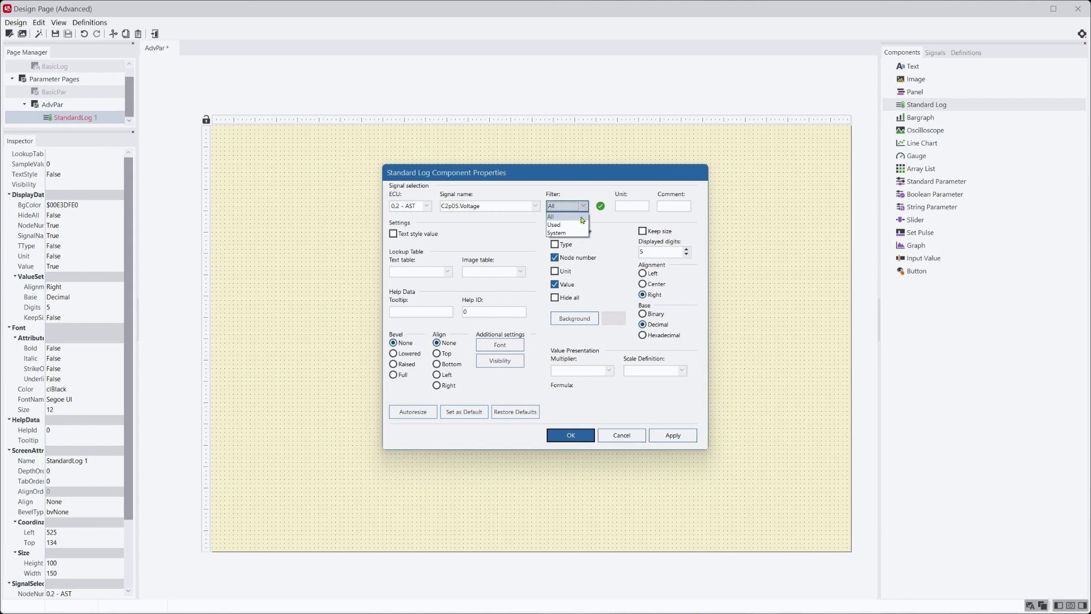
left_click(581, 216)
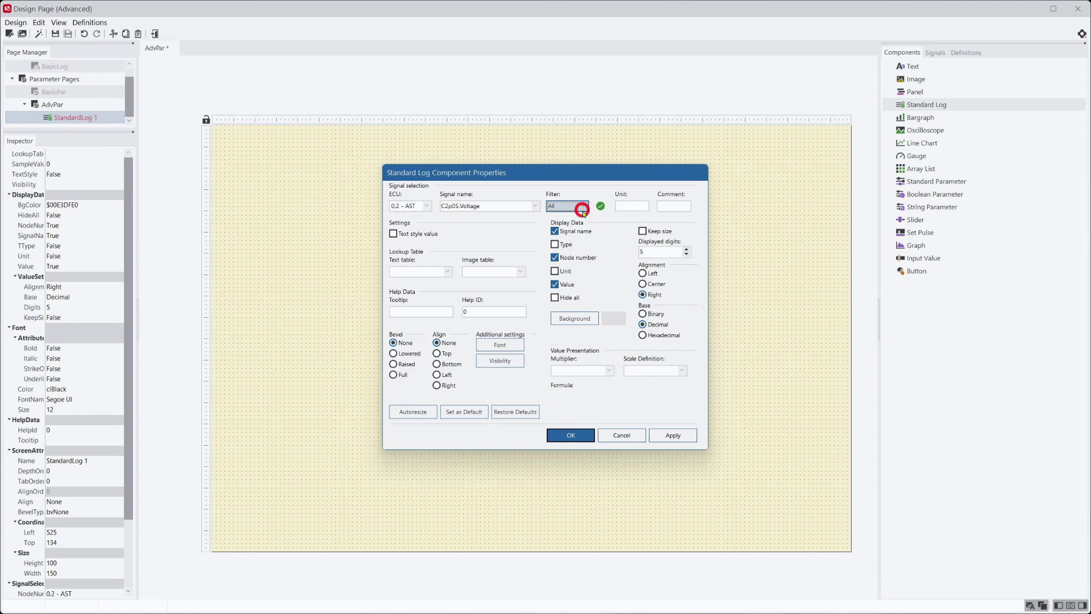
left_click(535, 205)
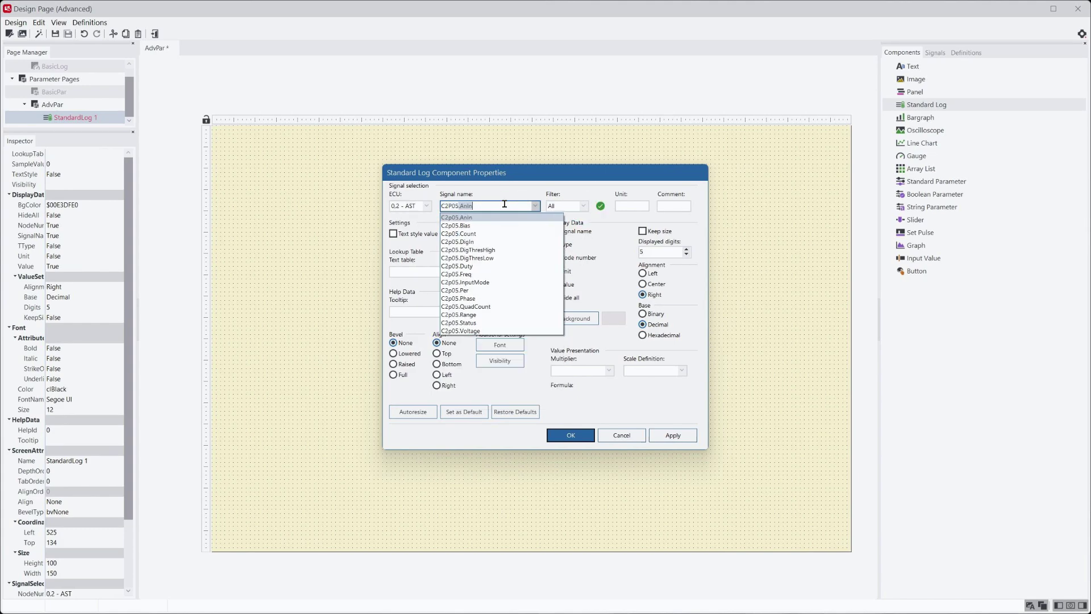
left_click(475, 330)
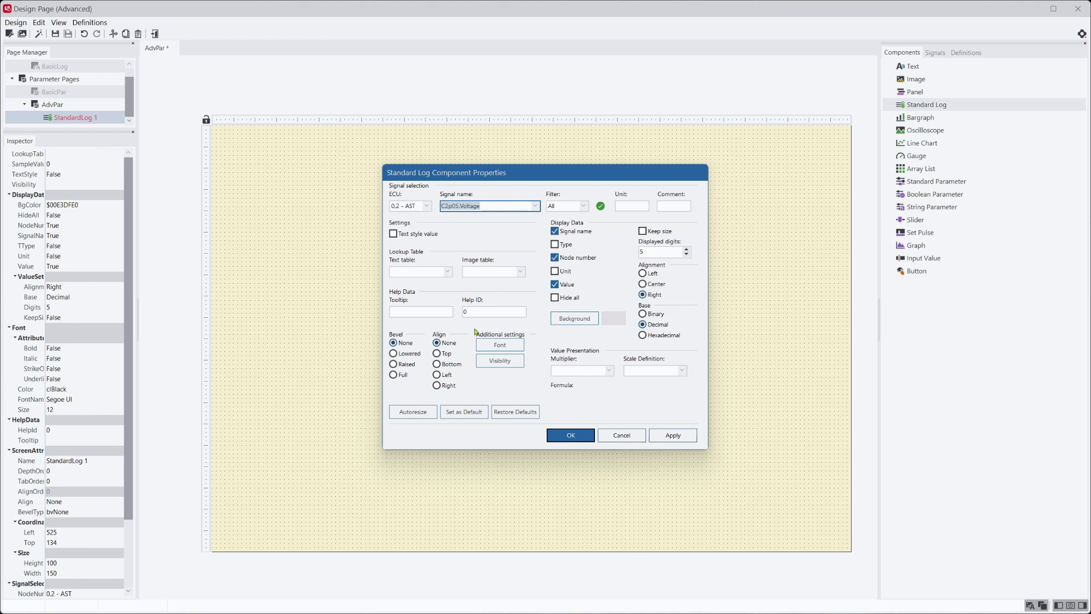
left_click(587, 259)
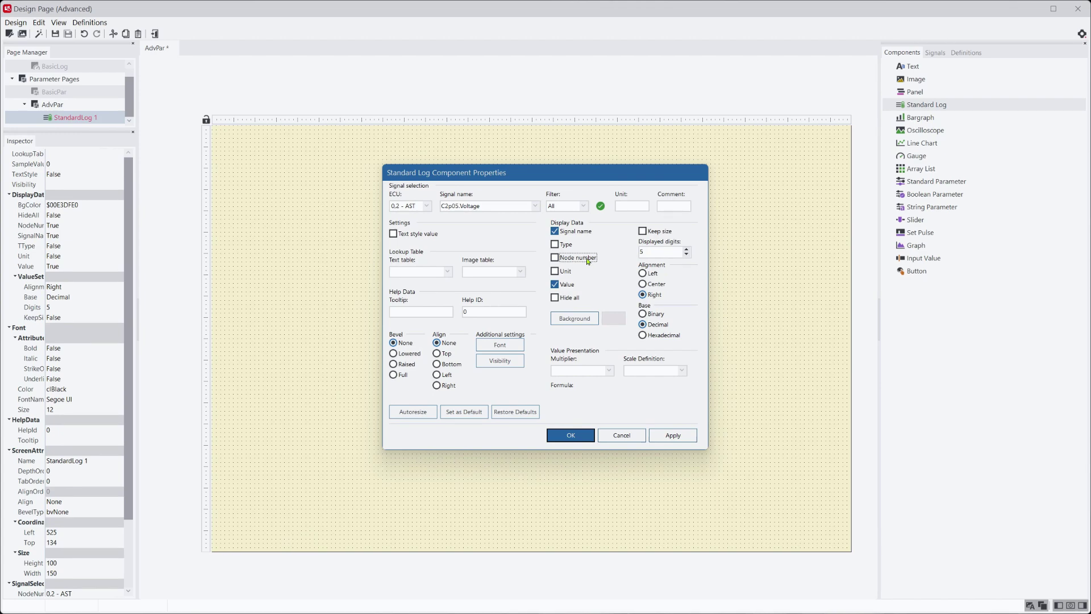
Autoresize and confirm the log, test it live, then place Bargraph 1 on AdvPar
left_click(413, 412)
left_click(563, 435)
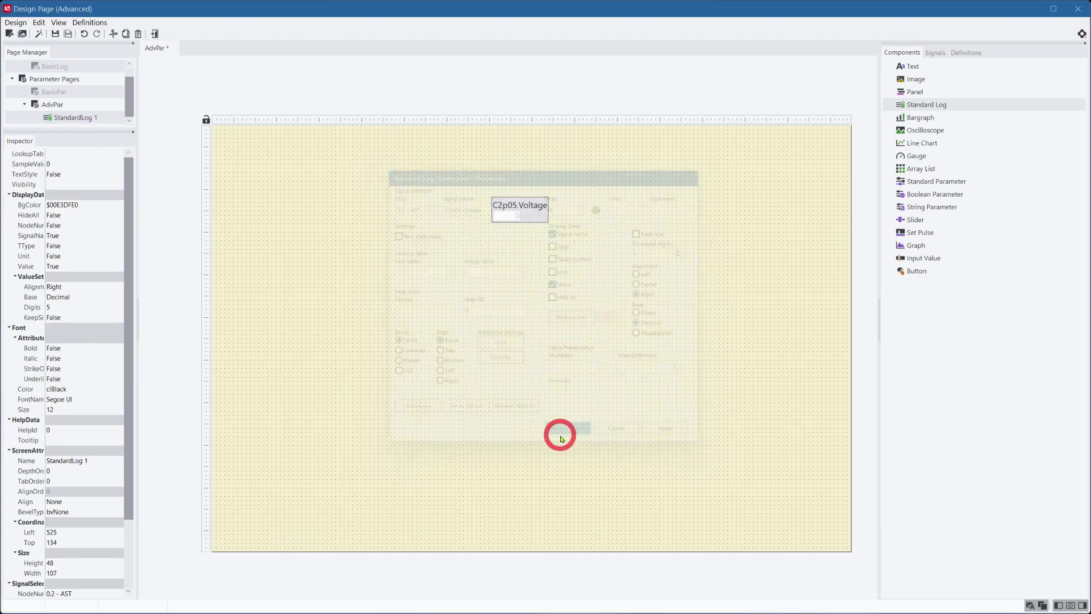
left_click(159, 36)
left_click(297, 37)
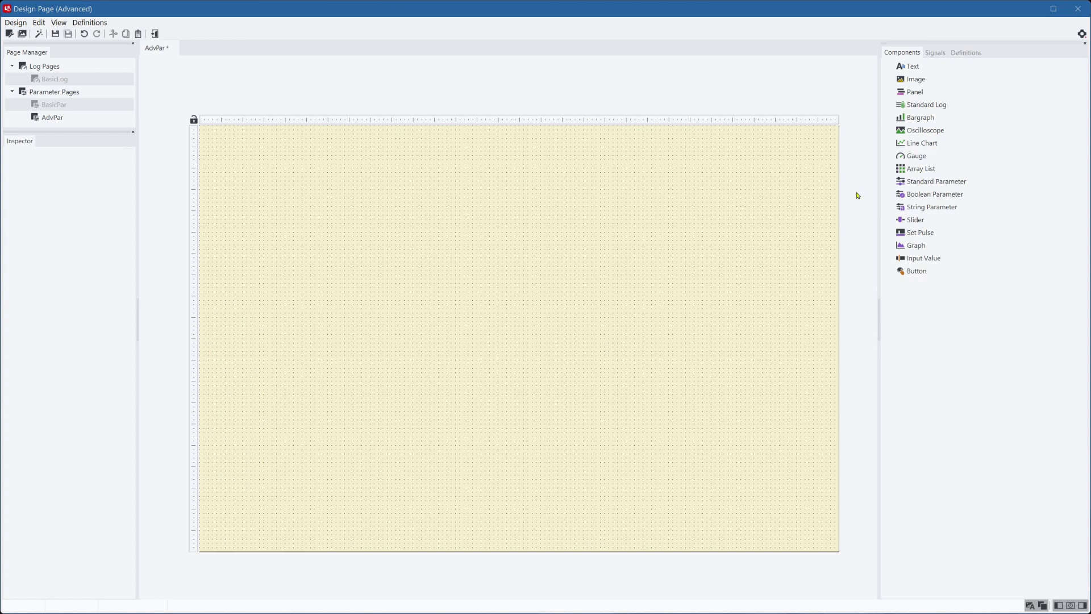
left_click(915, 117)
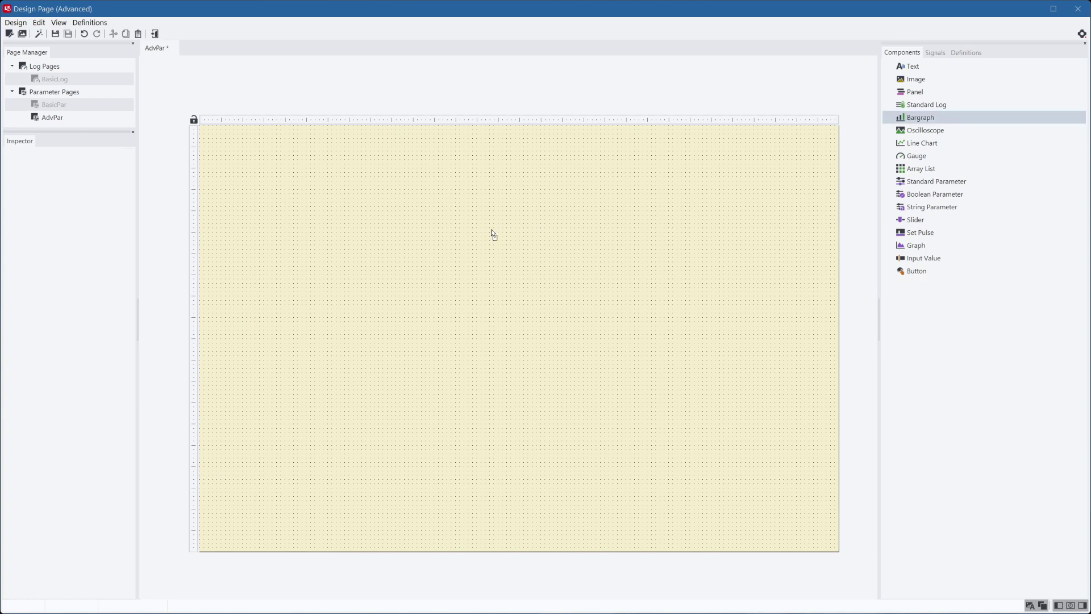
left_click(493, 228)
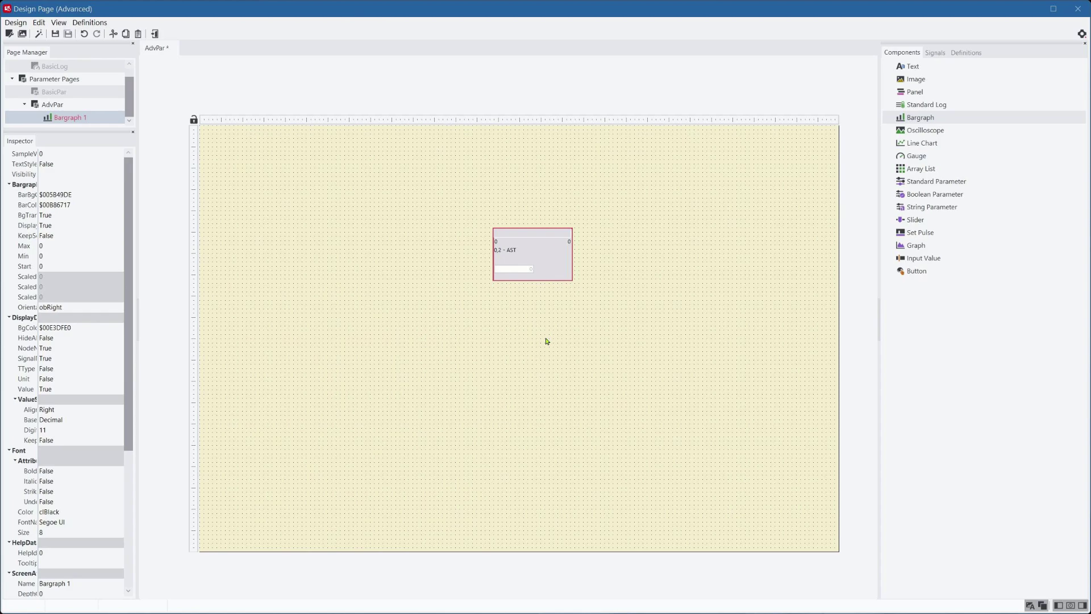
Point the bargraph at the AST controller's C2p05.Voltage with a maximum of 5000
double_click(531, 253)
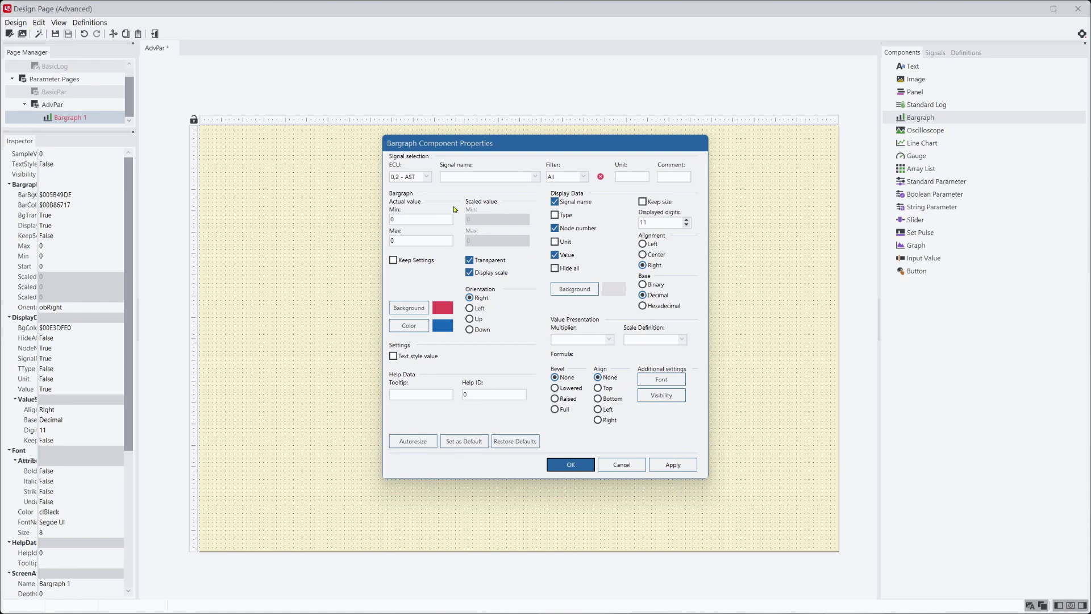
left_click(410, 176)
left_click(423, 197)
left_click(487, 177)
type("C2P05.Voltage")
left_click(487, 301)
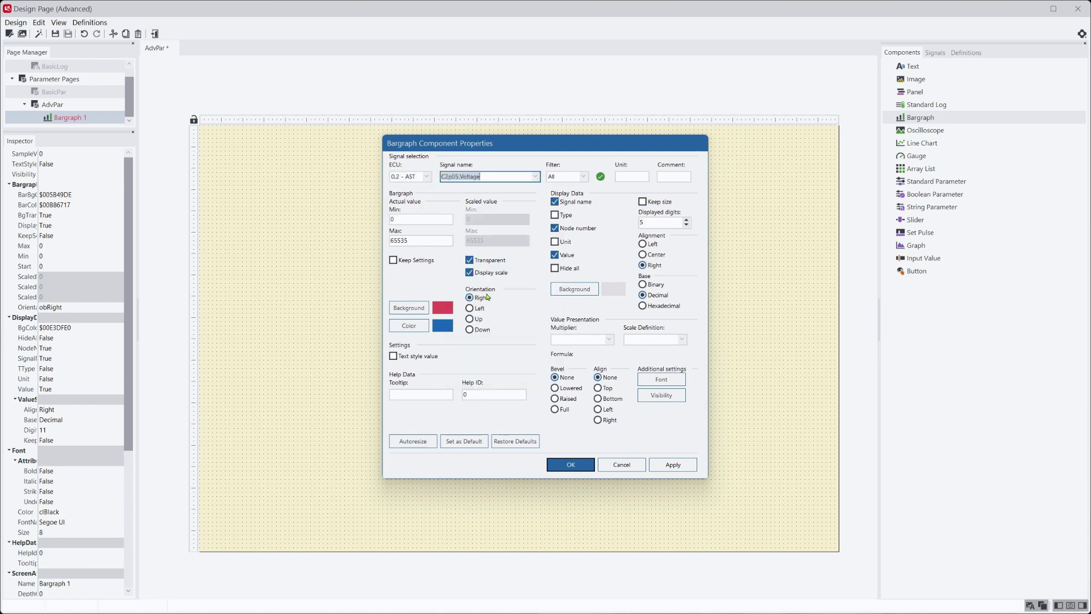
left_click_drag(426, 240, 289, 230)
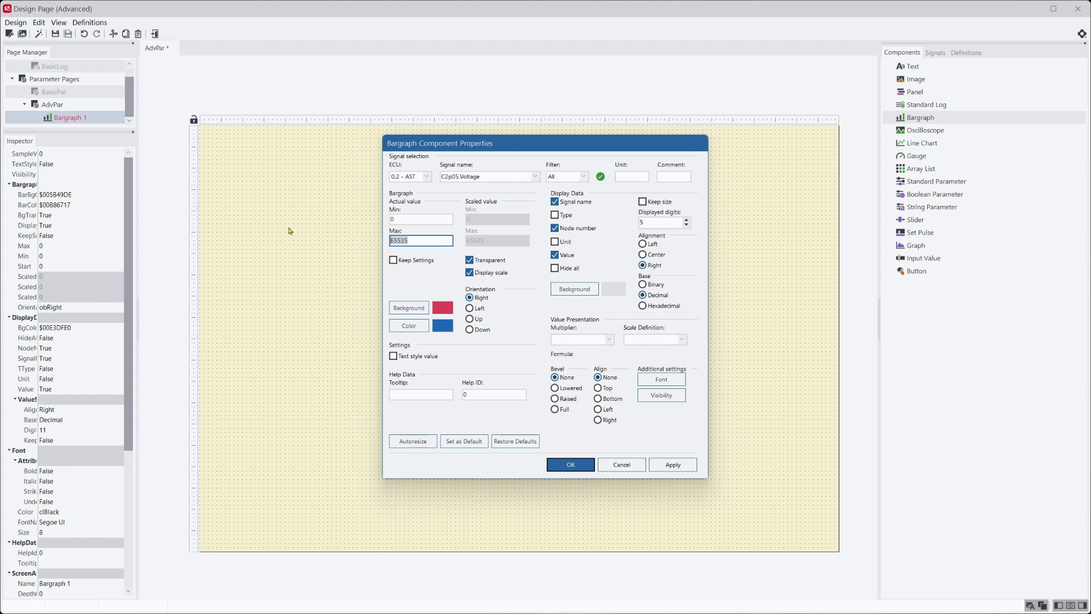
type("5000")
Turn off bargraph transparency, keep the current background and bar colours, and confirm
left_click(474, 260)
left_click(419, 309)
left_click(733, 306)
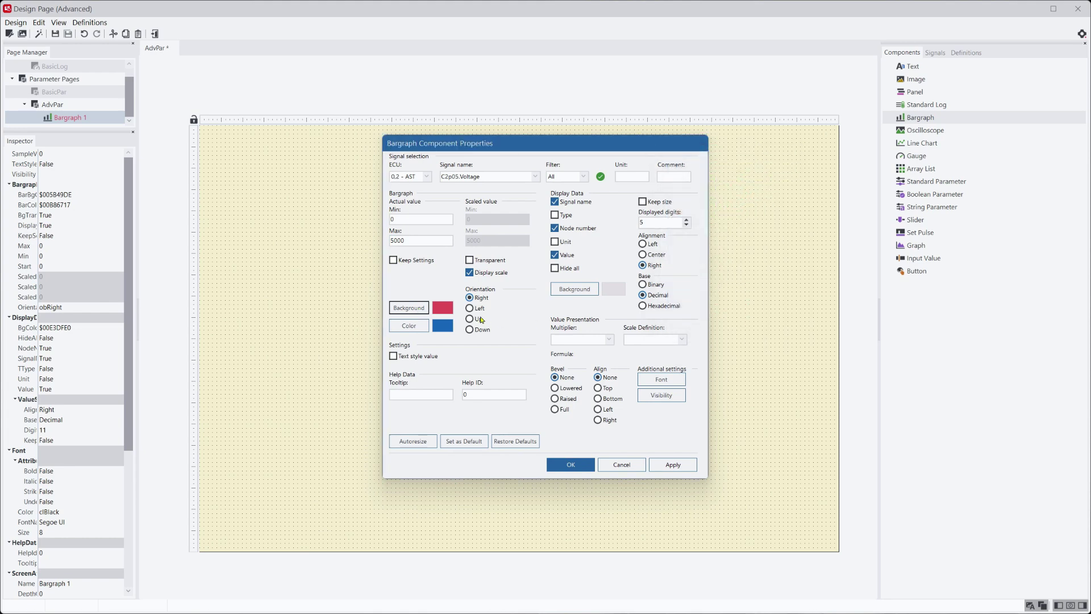
key("Tab")
key("space")
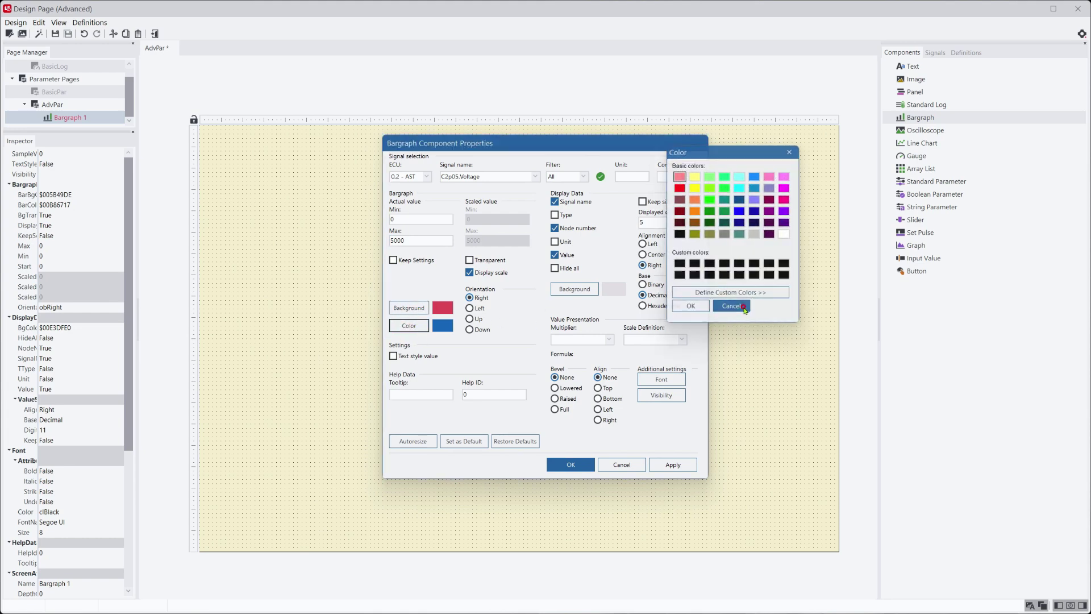
left_click(732, 307)
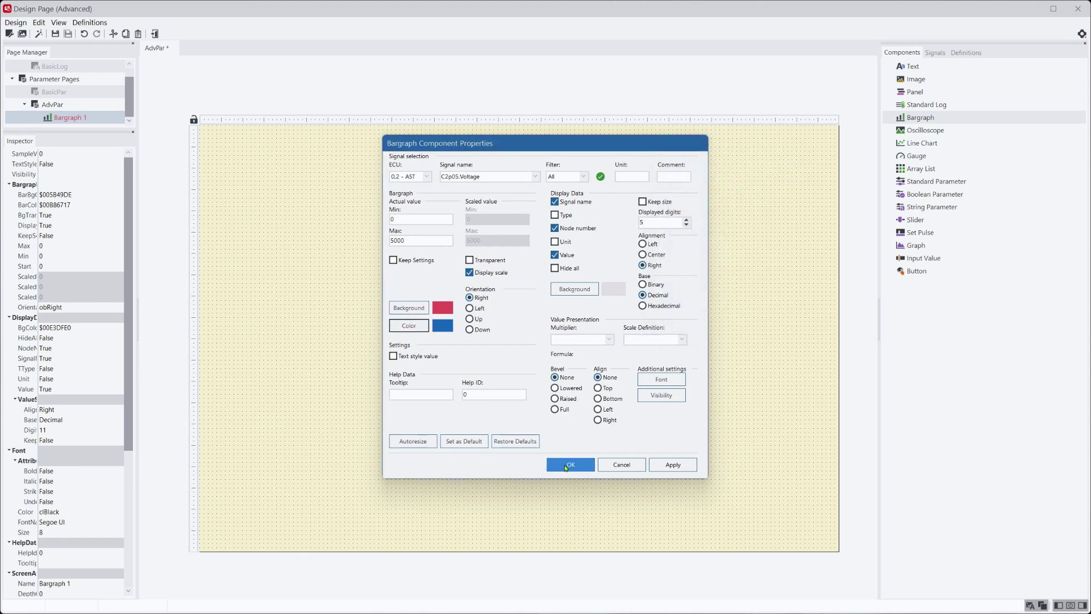
left_click(568, 465)
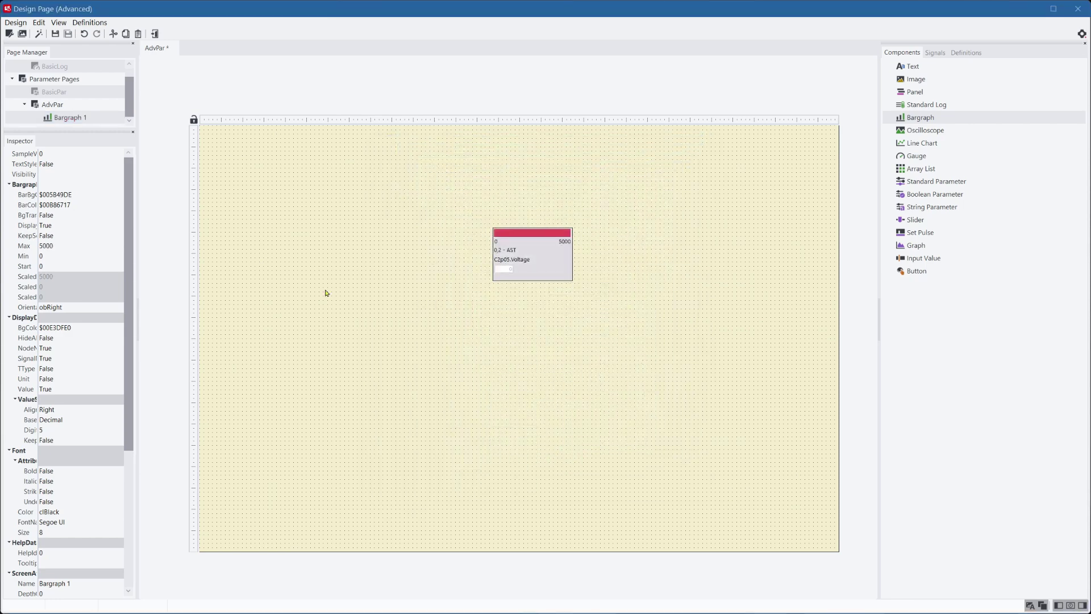
Test the bargraph live, then place an oscilloscope spanning the AdvPar page
left_click(154, 33)
left_click(288, 36)
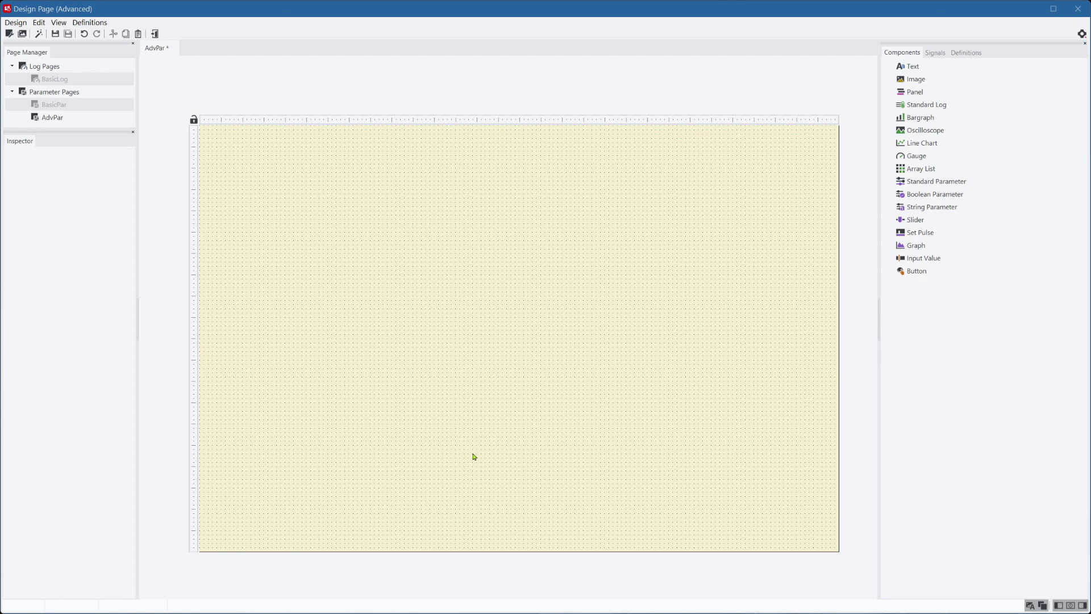
left_click(921, 131)
left_click_drag(234, 151, 804, 530)
Add C2p05.Voltage as the oscilloscope's first trace in its signal setup
double_click(369, 333)
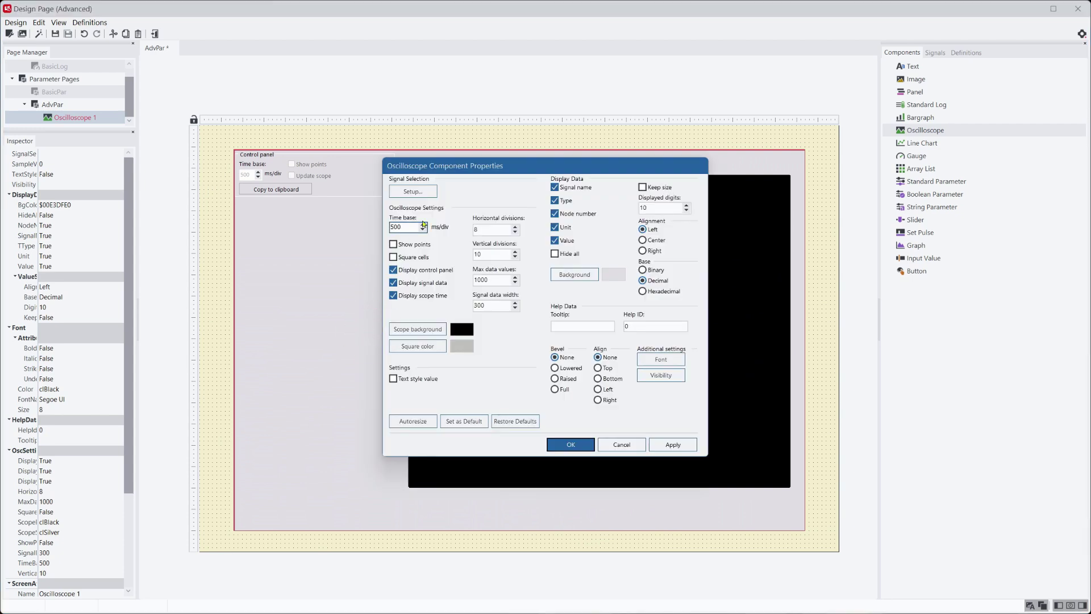
left_click(432, 194)
left_click(317, 235)
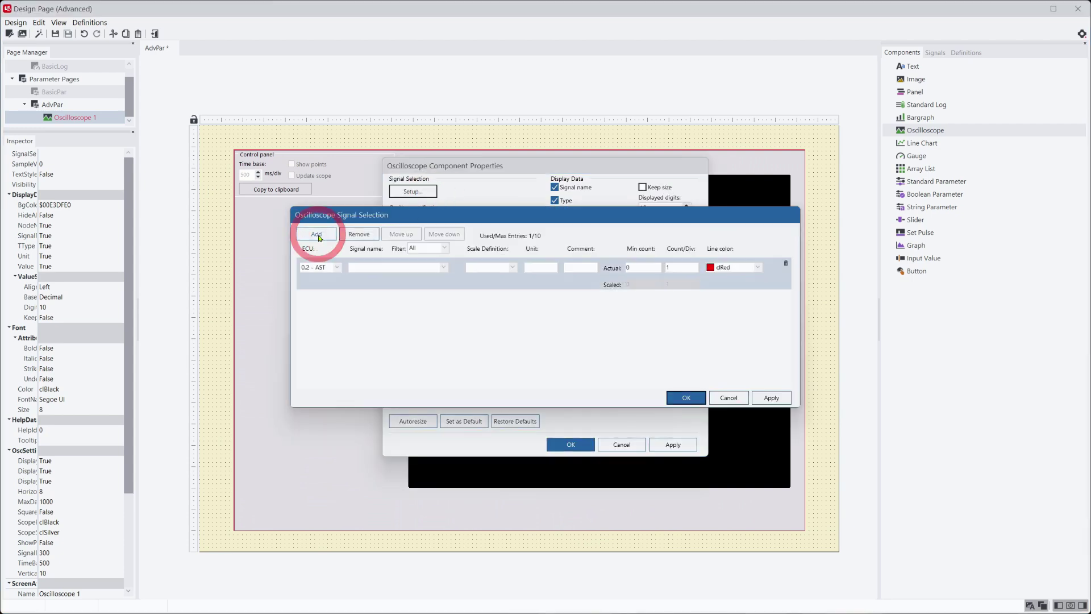
left_click(424, 268)
type("C2p05")
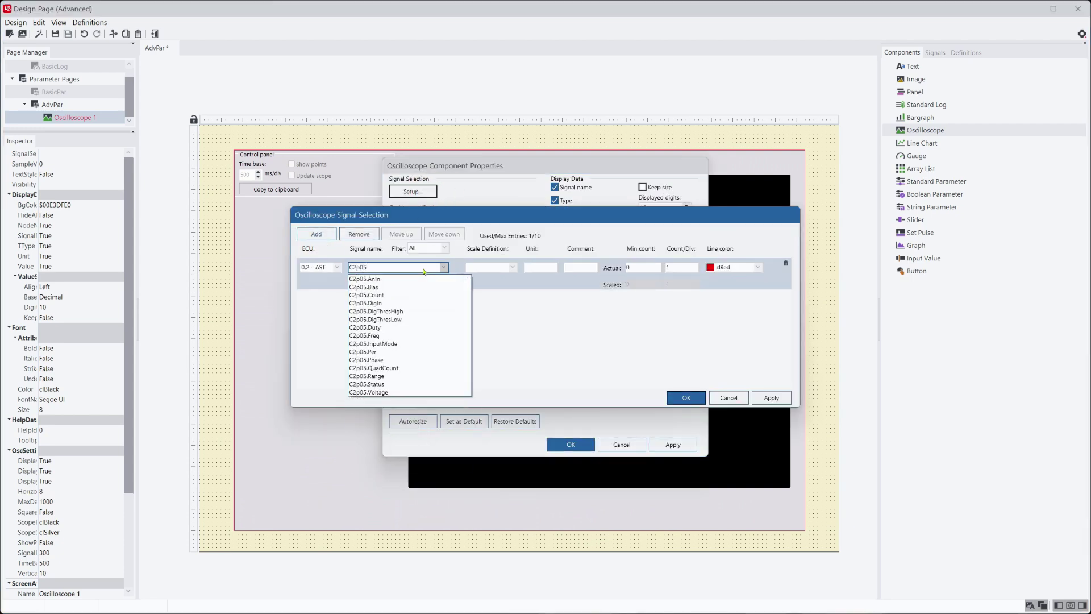
left_click(407, 392)
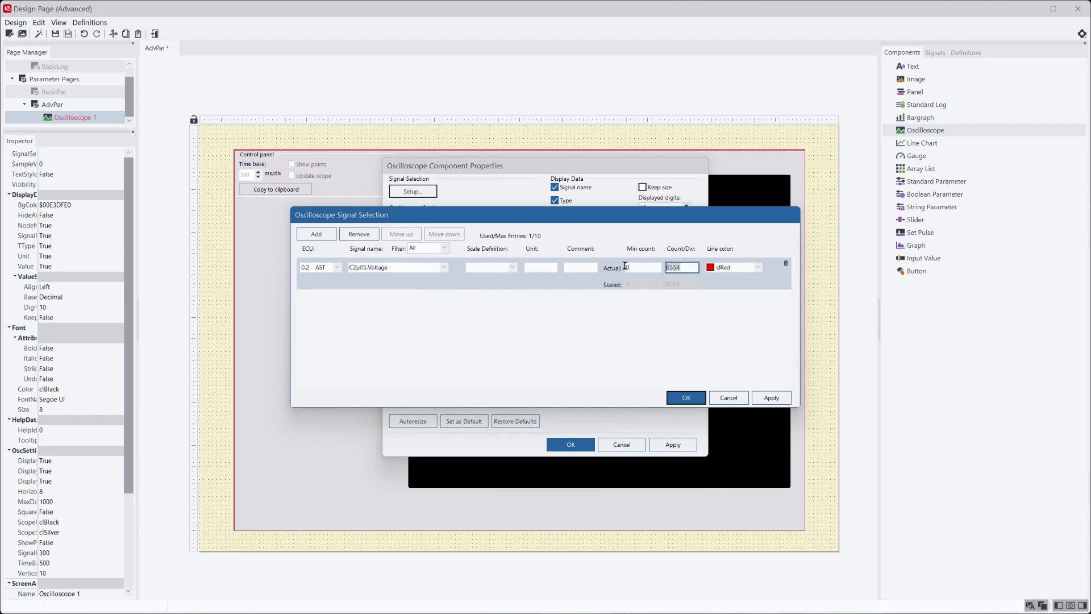
type("500")
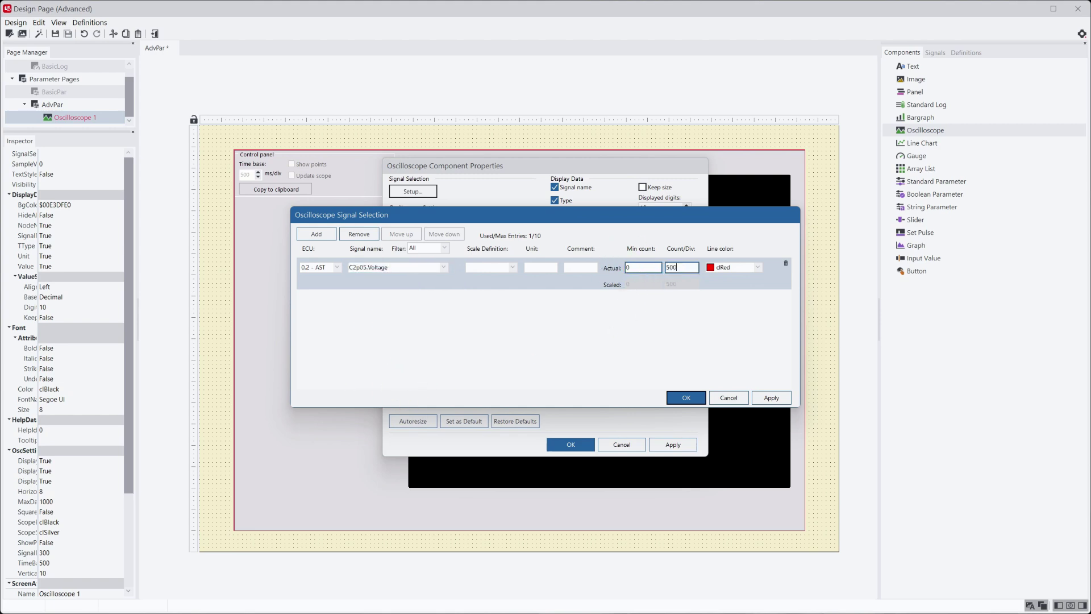
Add C2p07.Voltage as the second trace at 500 counts per division and confirm
left_click(316, 234)
left_click(385, 300)
type("C2p07")
left_click(444, 360)
double_click(676, 300)
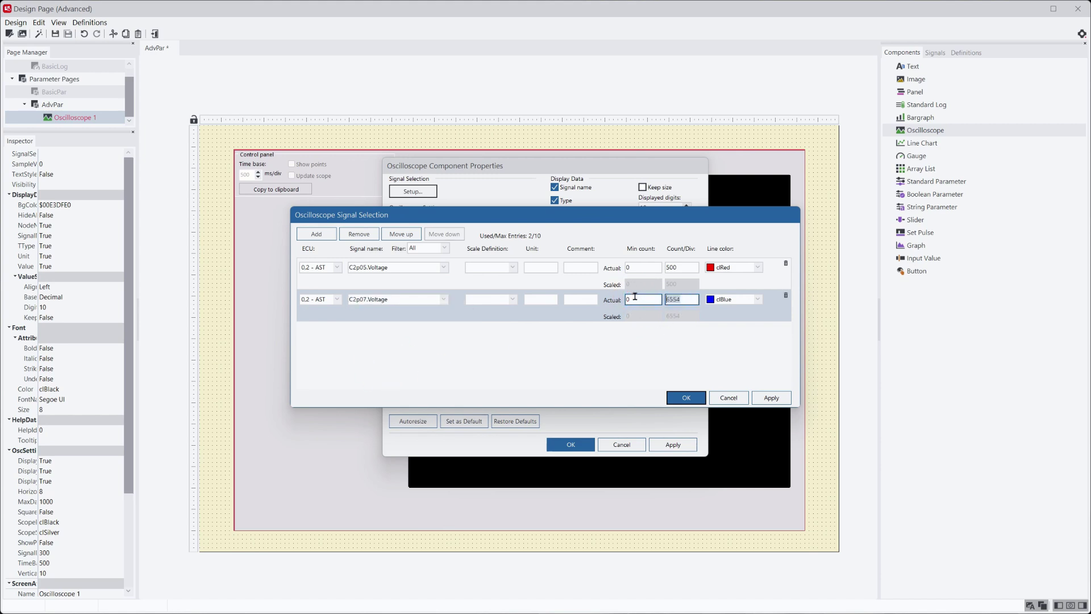
type("500")
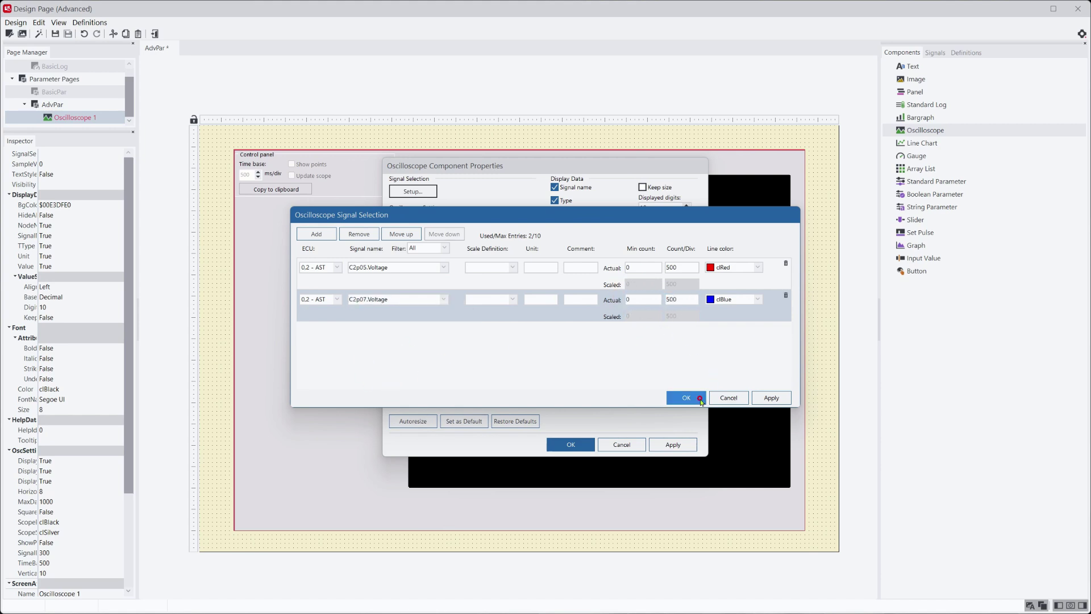
left_click(701, 400)
left_click(492, 229)
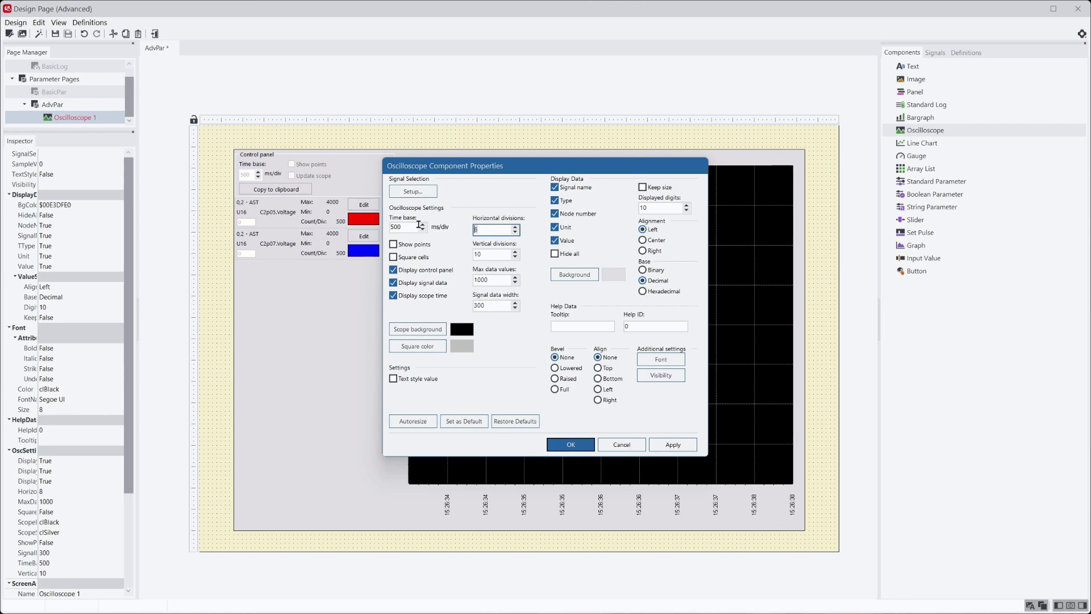
Apply the oscilloscope settings, go live, and set the time base to 1500 ms/div
left_click(571, 445)
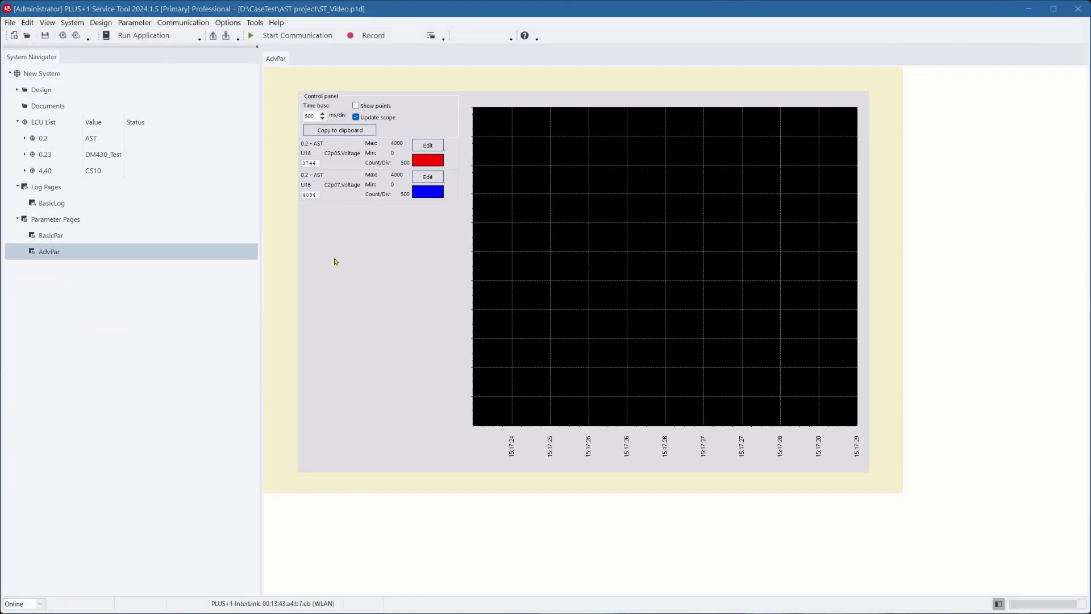
left_click(295, 35)
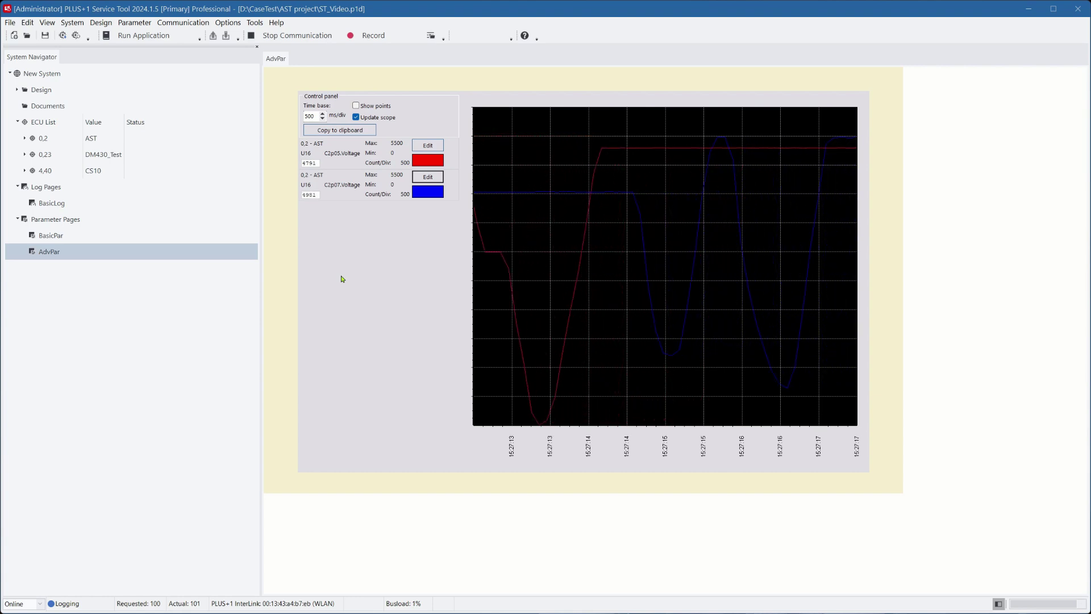
double_click(306, 118)
type("1500")
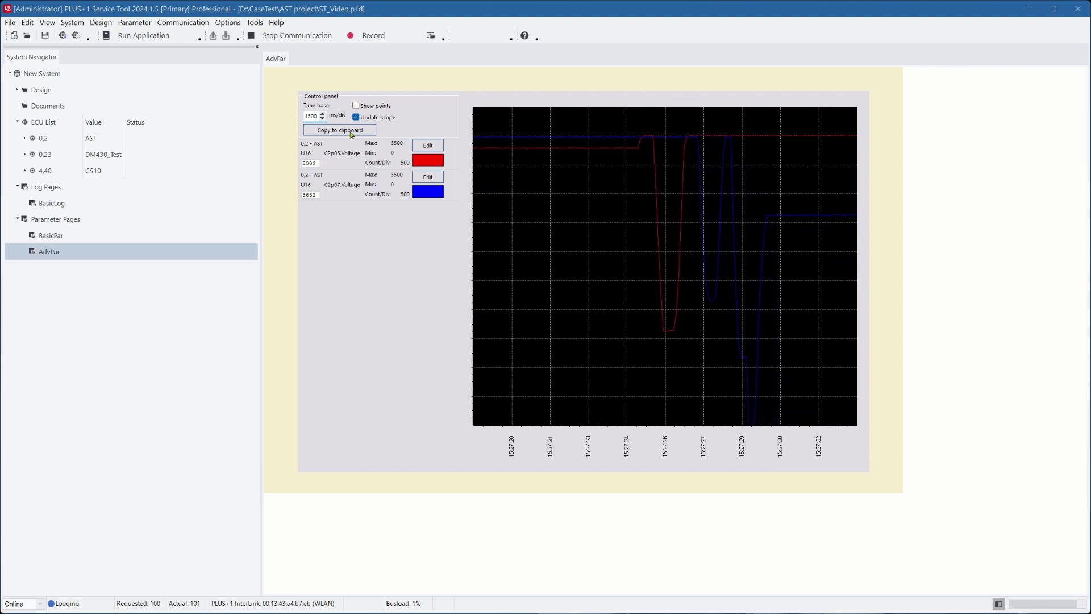
Copy the oscilloscope traces to the clipboard and paste them into the Word document
left_click(369, 129)
left_click(731, 328)
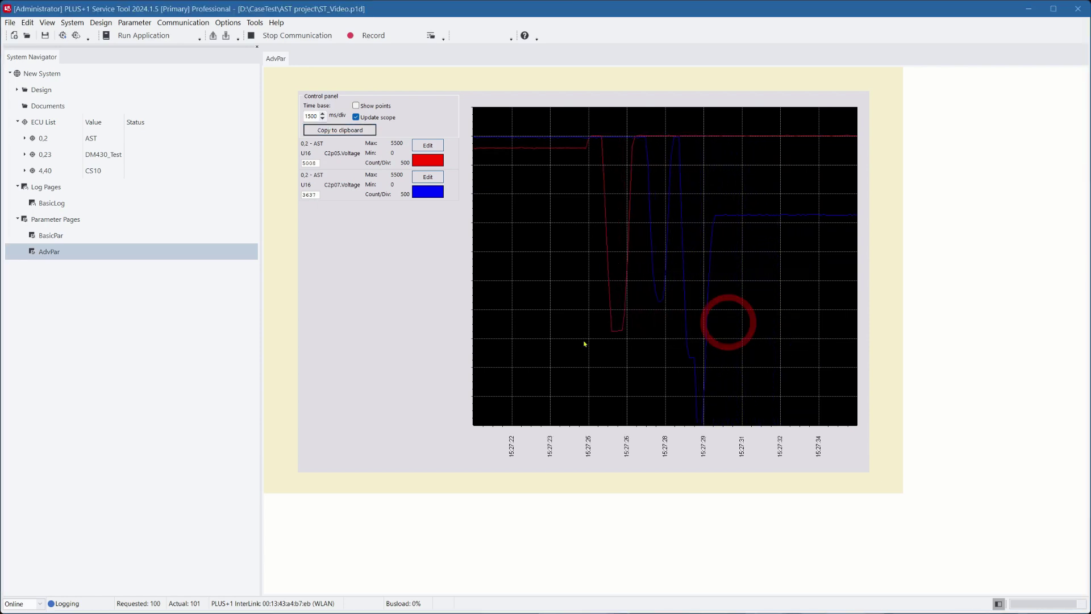
left_click(158, 600)
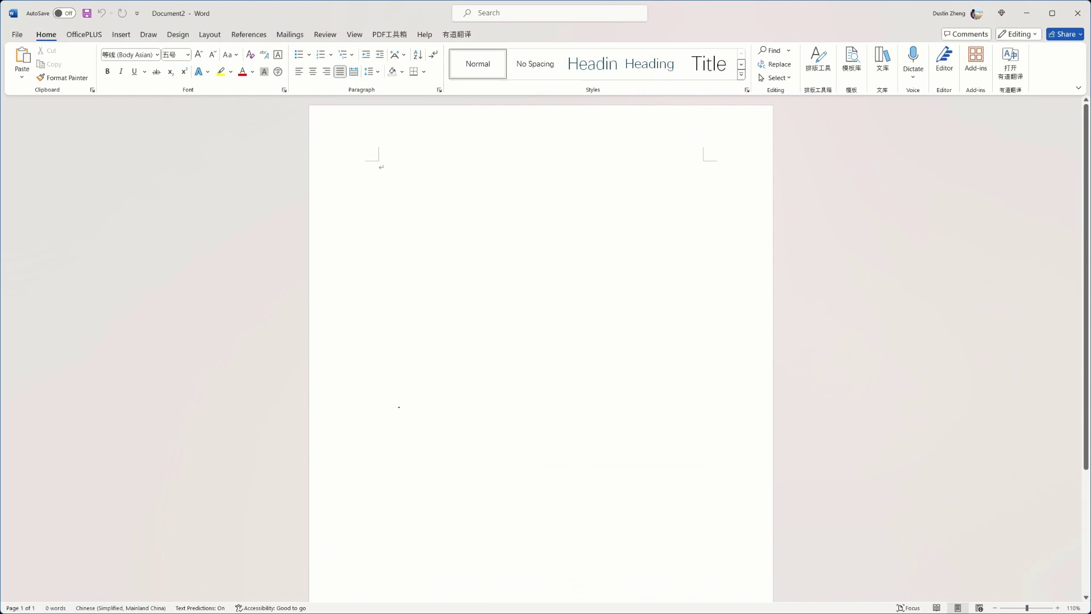
key("ctrl+v")
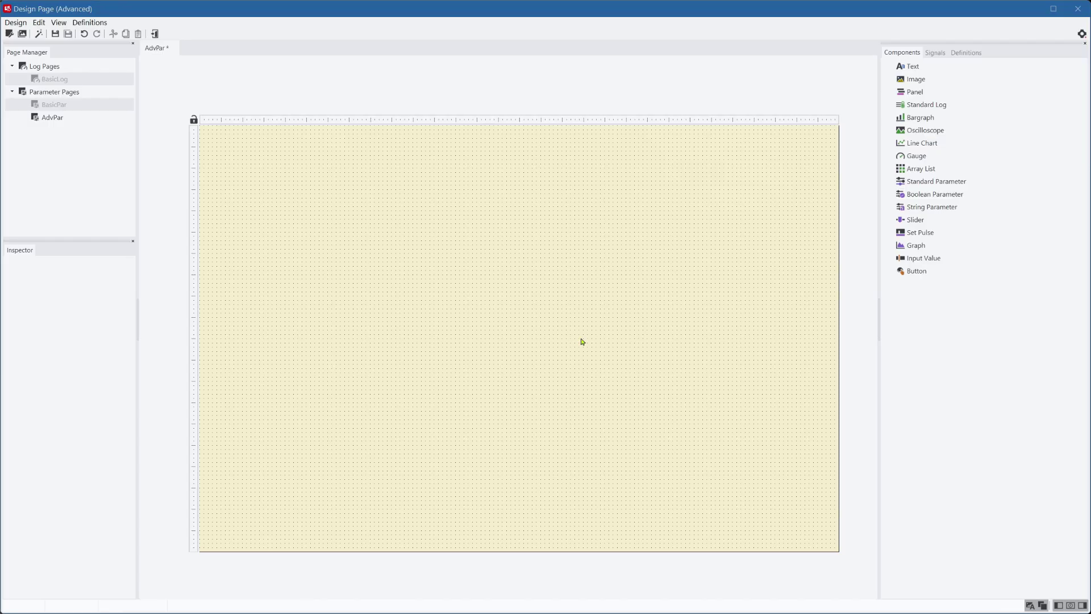
Place a line chart on AdvPar plotting C2p05.Voltage and C2p07.Voltage
left_click(945, 144)
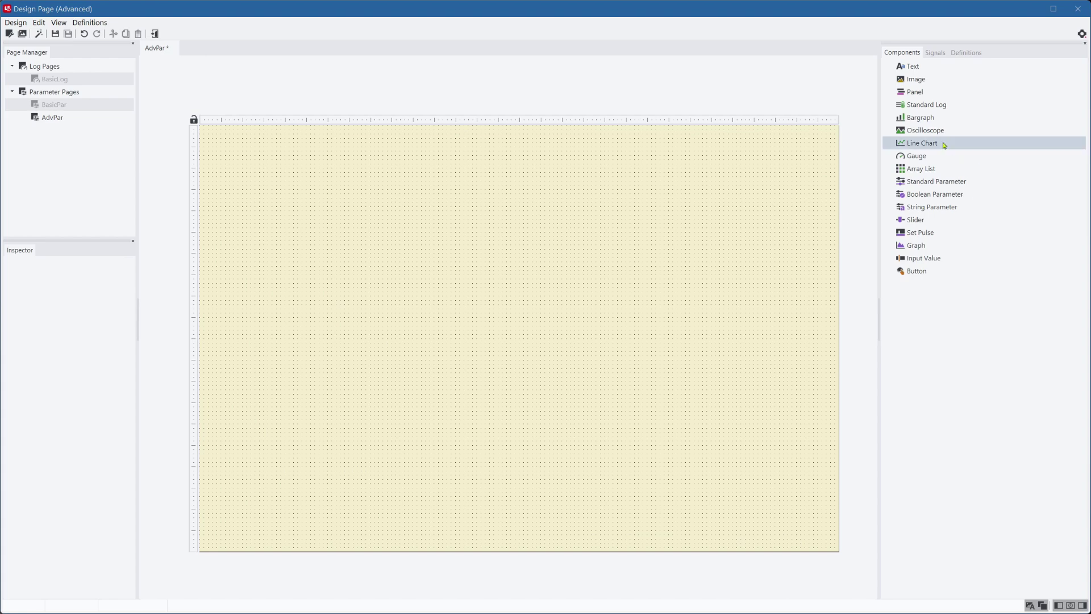
left_click(446, 264)
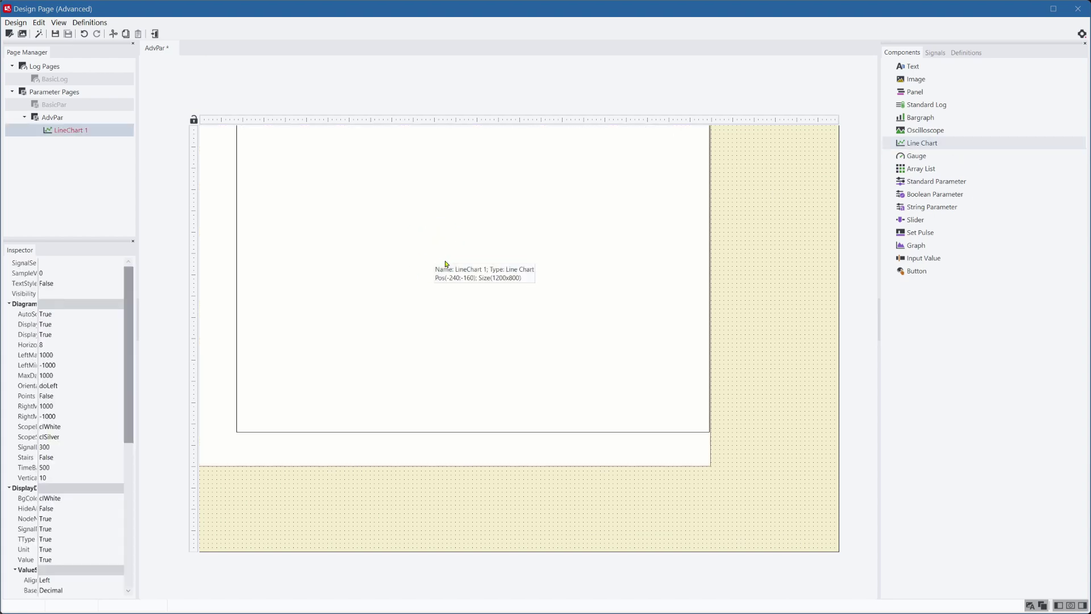
double_click(492, 308)
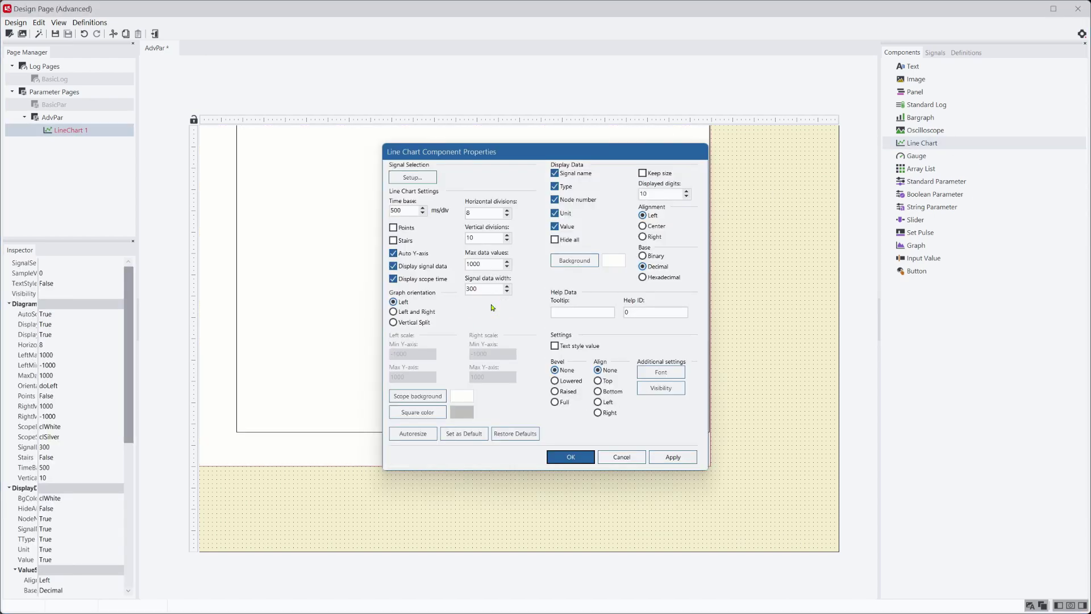
left_click(424, 176)
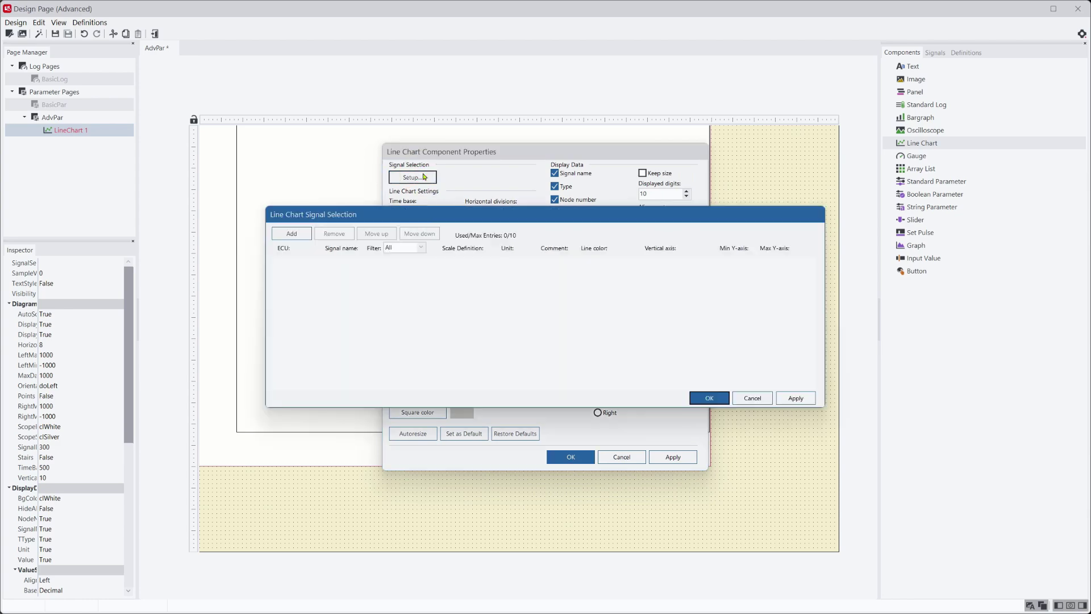
left_click(292, 233)
left_click(291, 233)
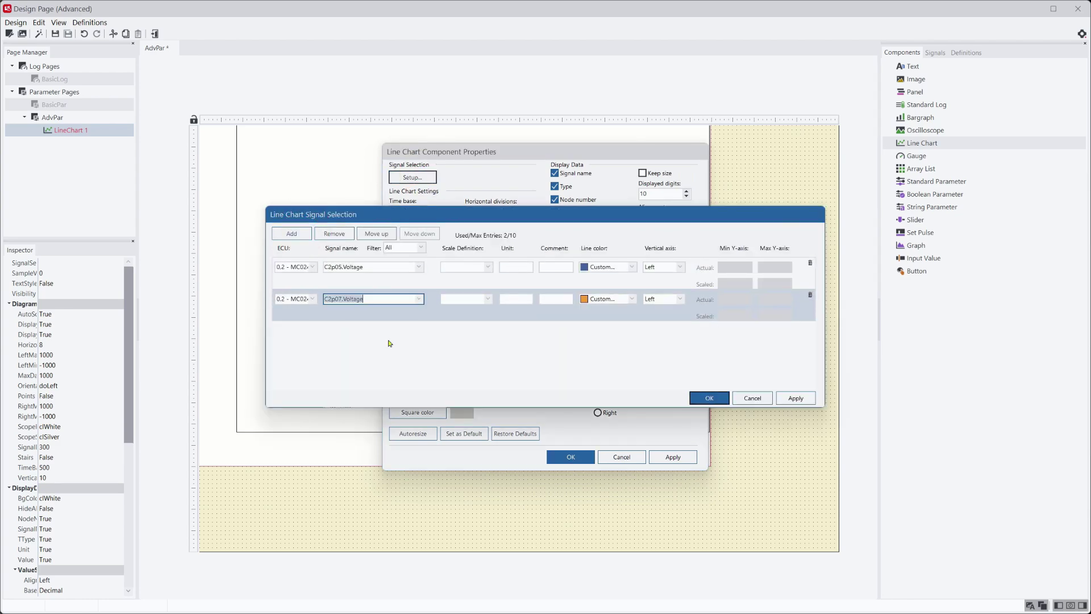
left_click(706, 398)
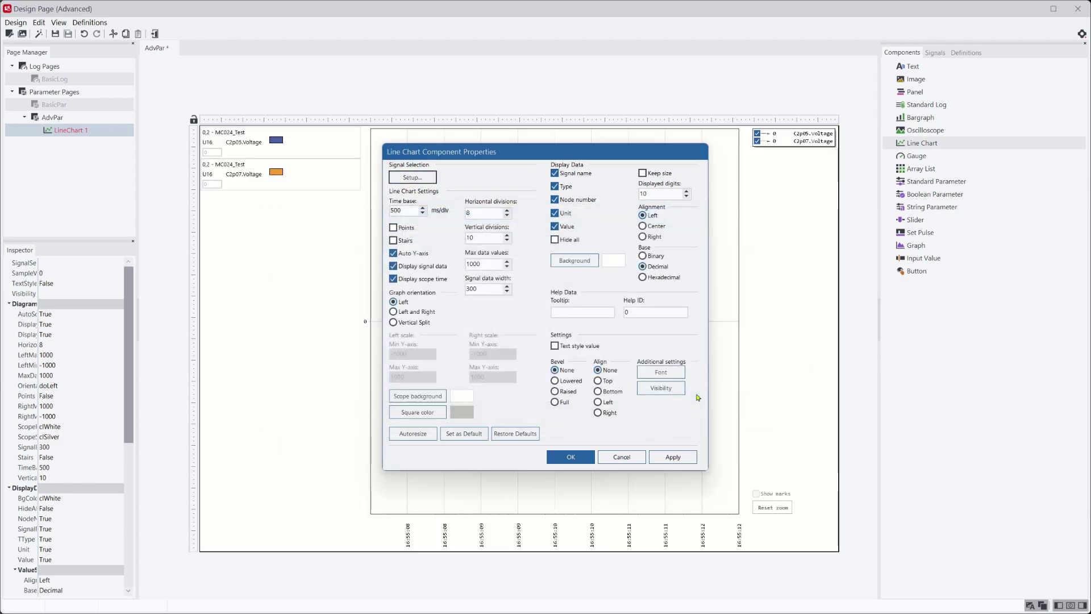
Set the line chart's time base to 2, apply it, and return to the live page
left_click(394, 210)
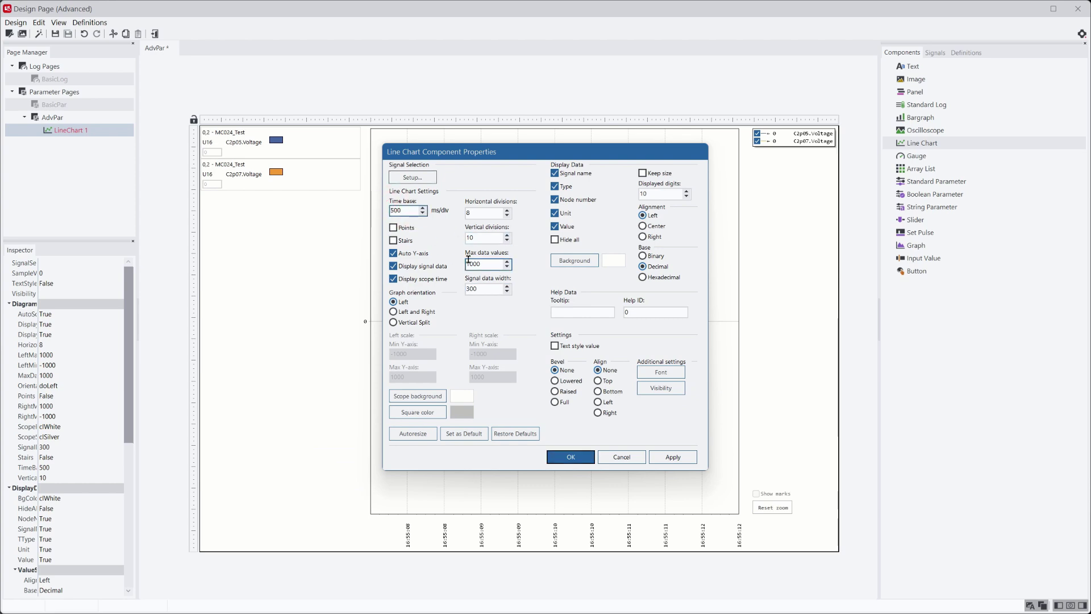
type("2")
left_click(575, 457)
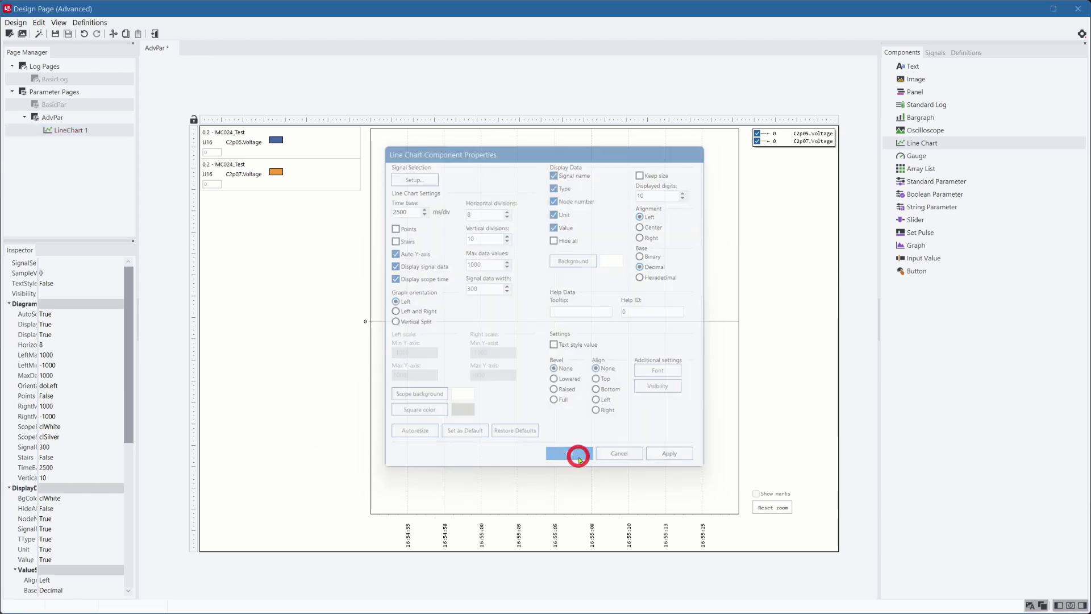
left_click(154, 34)
Start controller communication so both voltage traces stream live on the chart
left_click(297, 36)
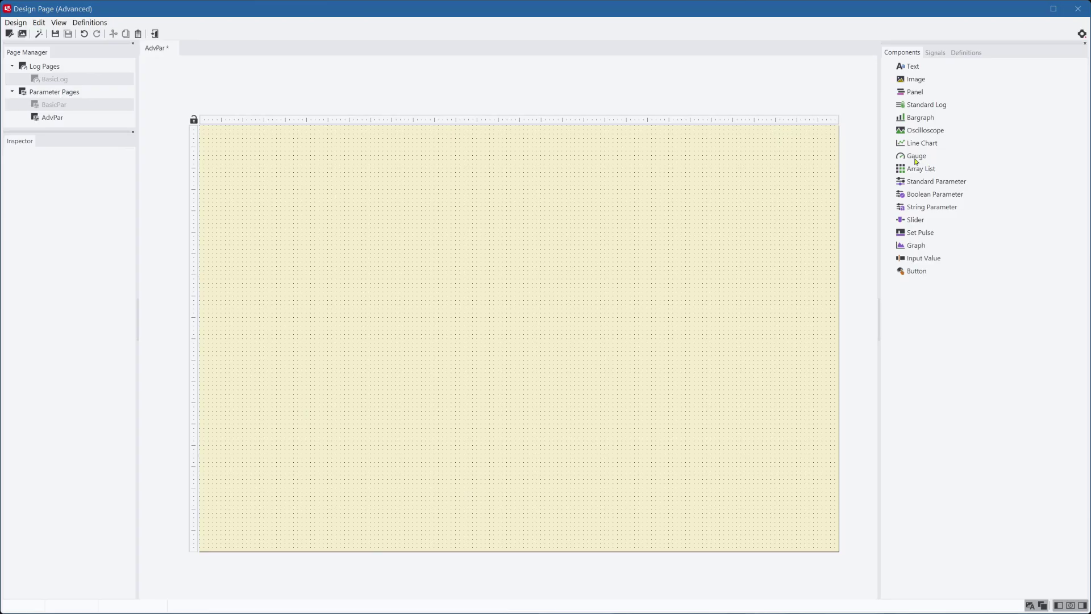
Place a gauge on AdvPar bound to the C2p05.Voltage signal
left_click(916, 156)
left_click(431, 207)
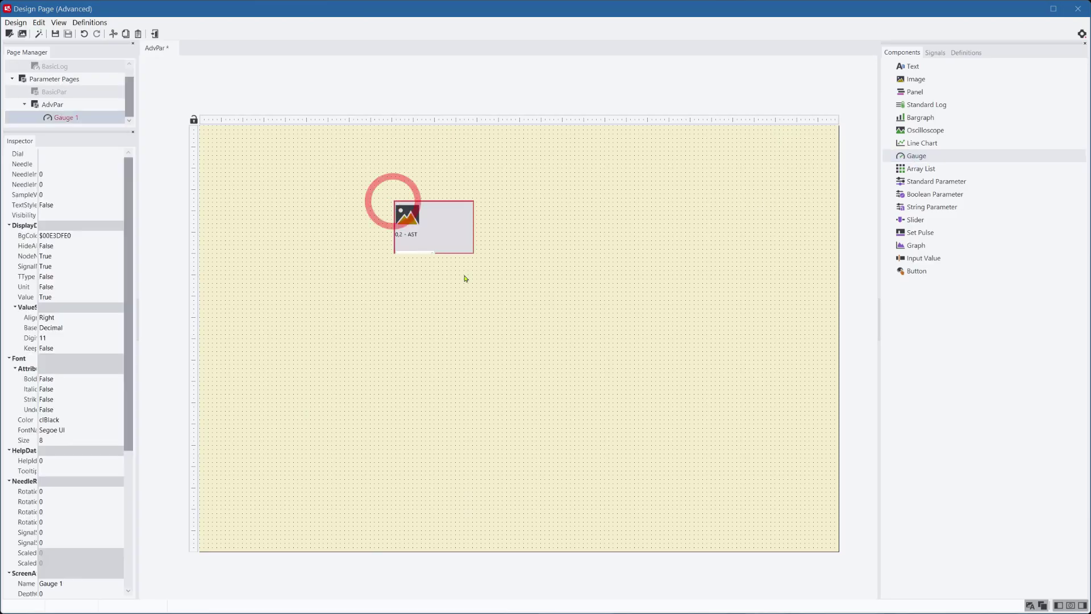
double_click(438, 240)
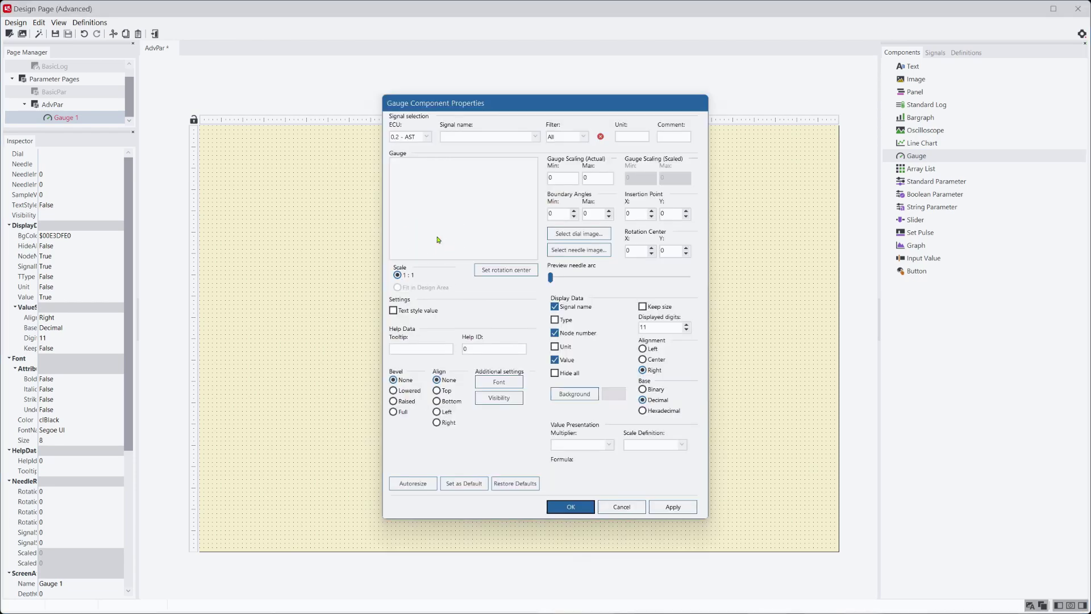
left_click(472, 137)
left_click(466, 264)
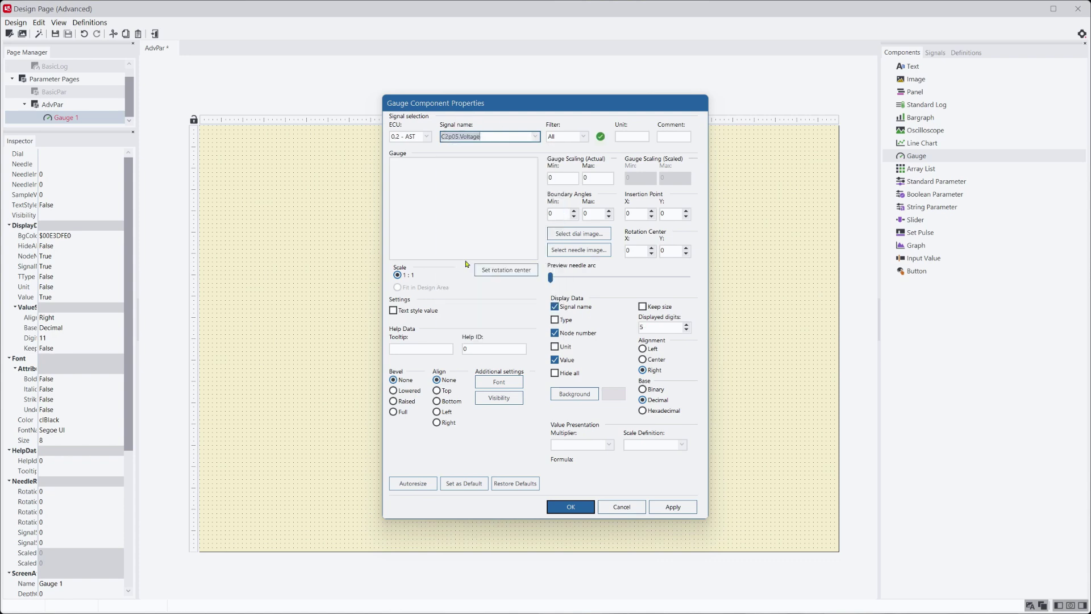
Give the gauge a half-dial image and a red needle pivoting at the dial's base
left_click(568, 239)
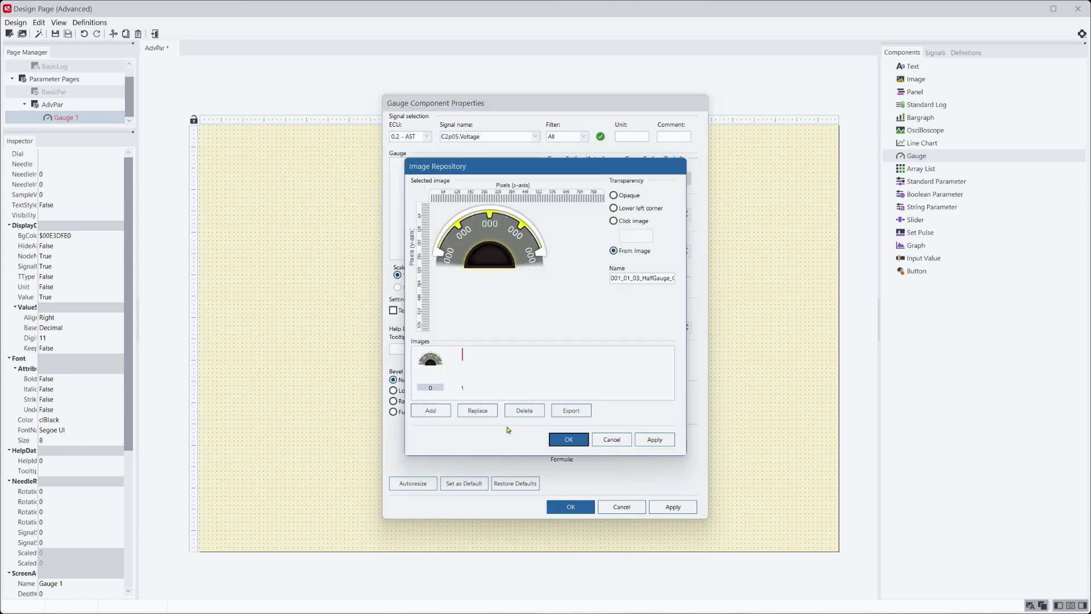
left_click(429, 360)
left_click(568, 439)
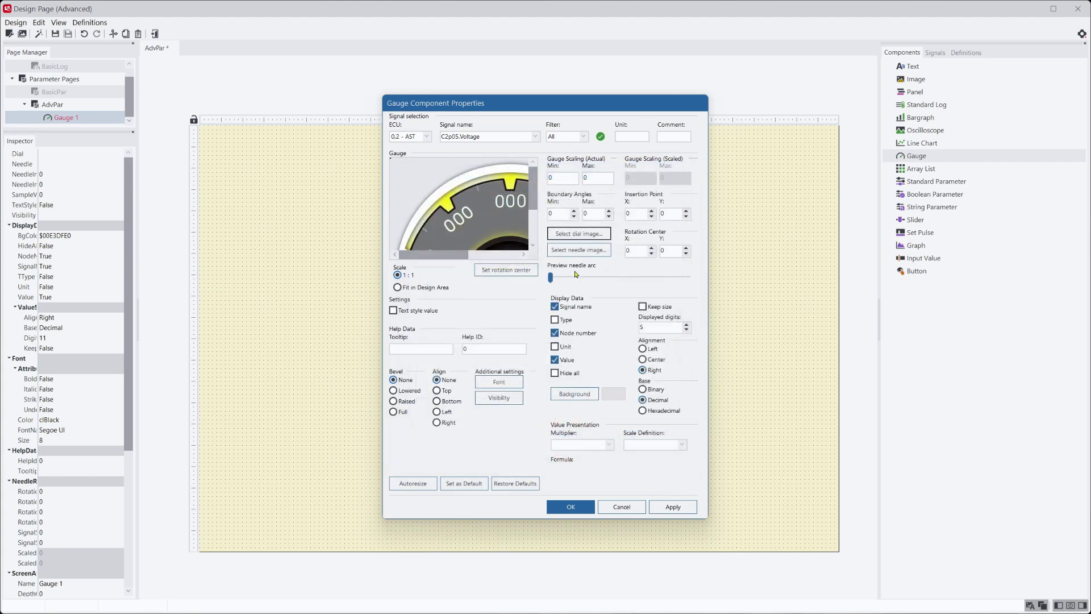
left_click(575, 250)
left_click(464, 366)
left_click(579, 444)
left_click(398, 287)
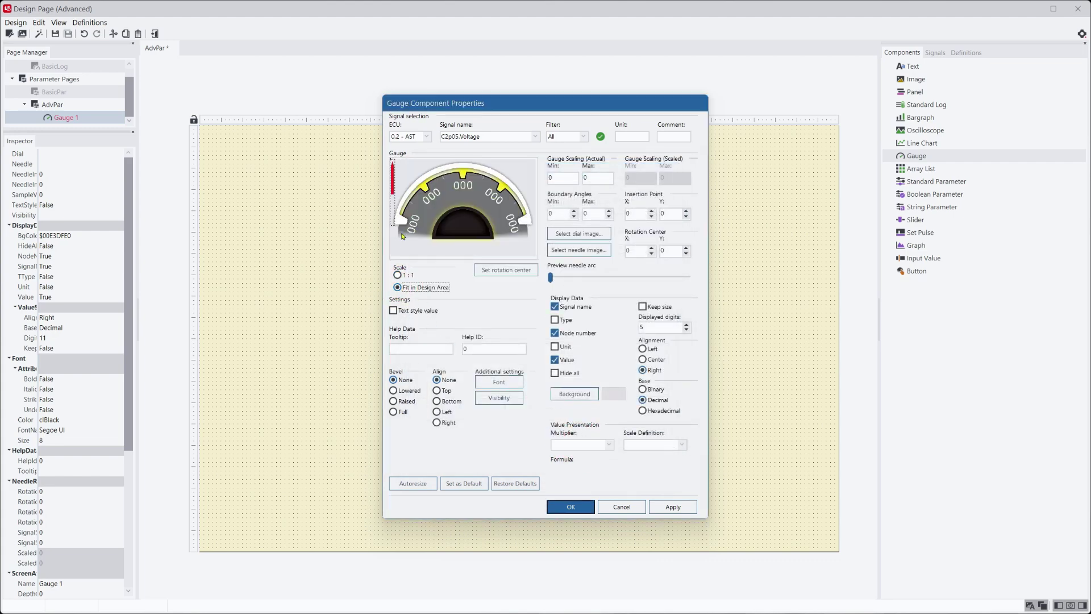
left_click_drag(392, 192, 463, 202)
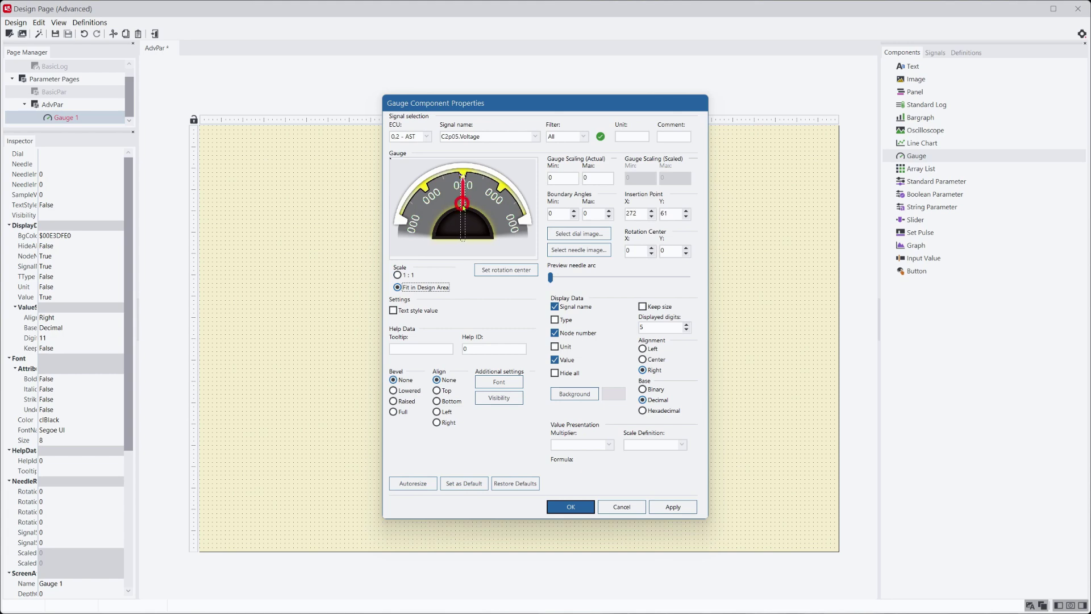
left_click(501, 270)
left_click(463, 241)
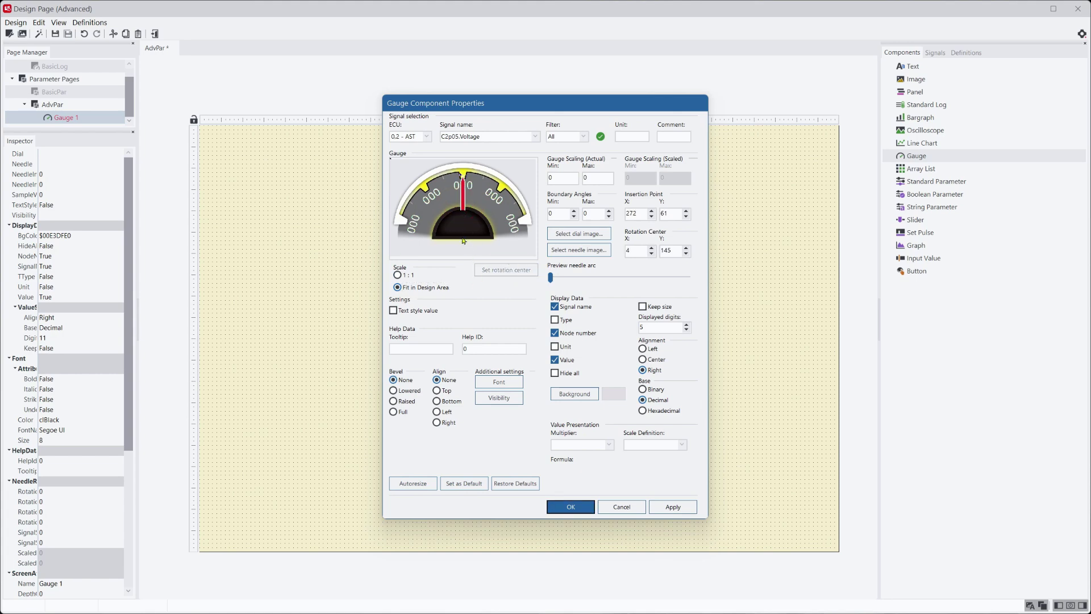
left_click(463, 240)
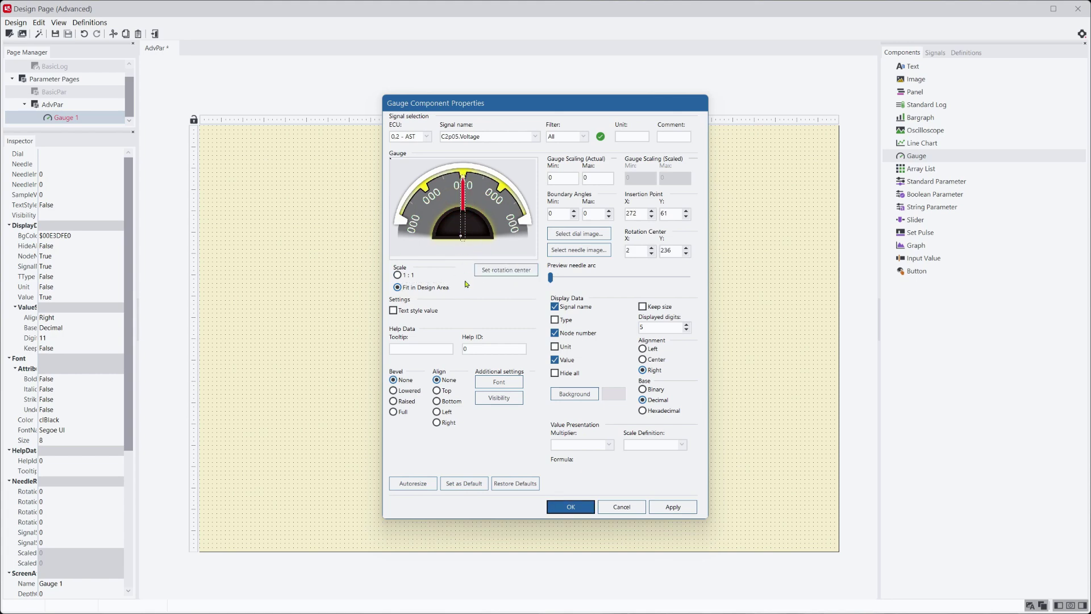
Scale the gauge 0–5000 with boundary angles -75° to 75°
left_click(563, 178)
key("Tab")
left_click(548, 177)
key("Tab")
left_click(522, 208)
type("-75")
key("Tab")
mouse_move(621, 283)
left_mouse_down()
mouse_move(673, 283)
mouse_move(542, 282)
mouse_move(702, 284)
mouse_move(619, 280)
left_mouse_up()
Apply the gauge settings, enlarge it across the page, and run it live with communication
left_click(570, 506)
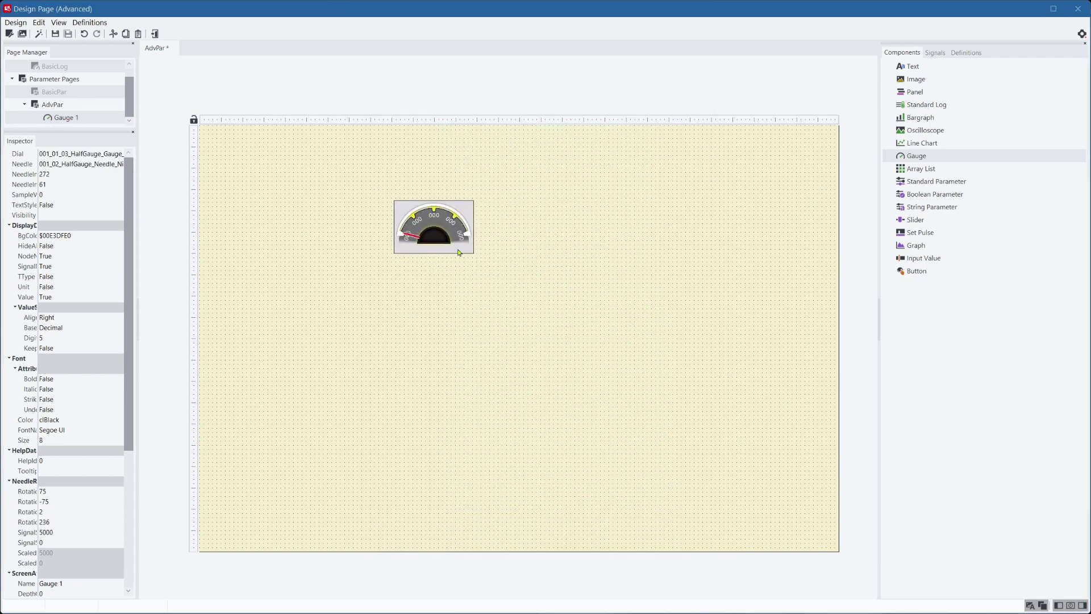
left_click_drag(473, 256, 707, 441)
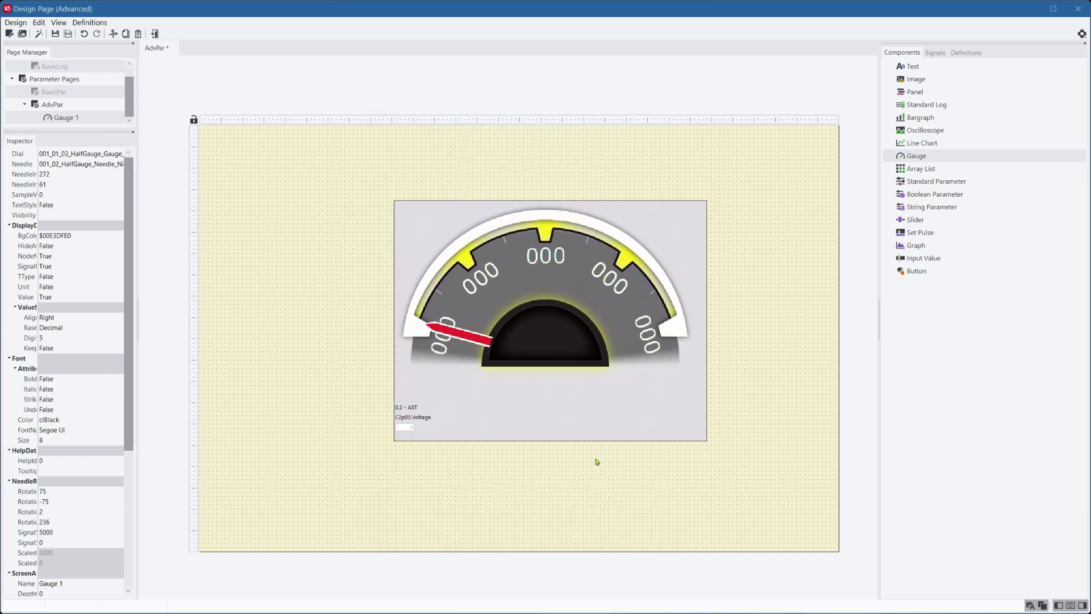
left_click(154, 34)
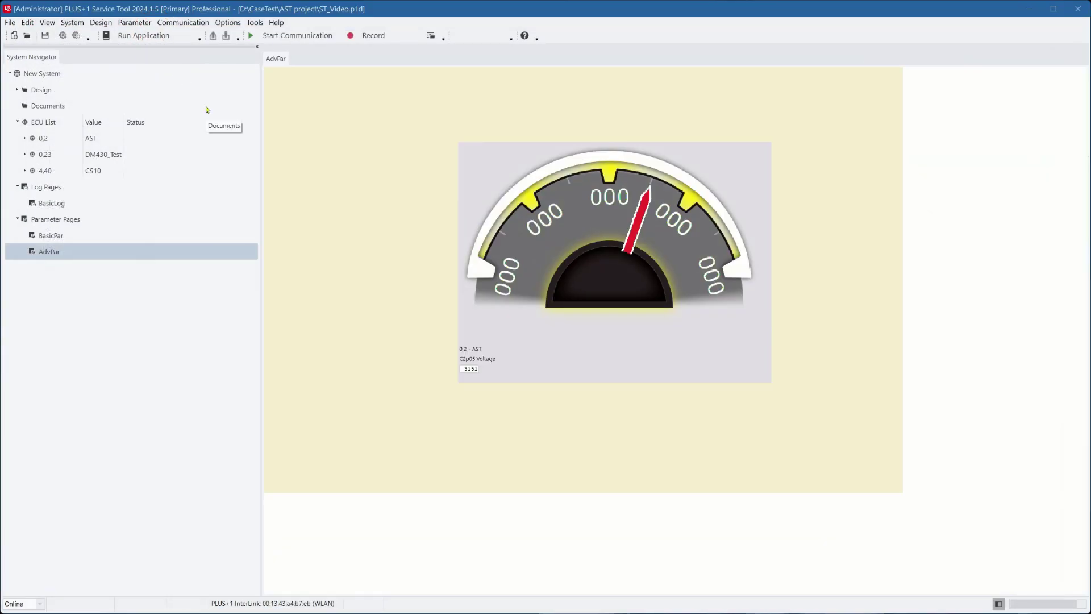
left_click(282, 35)
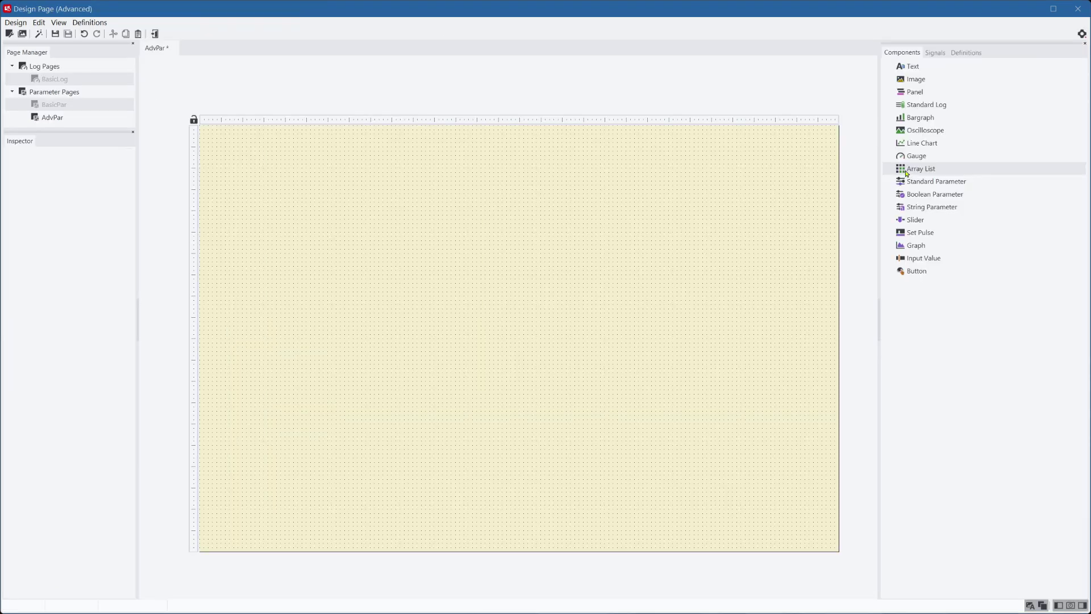
Place an array list on AdvPar bound to the AST's CP_Array signal
left_click(921, 169)
left_click(396, 196)
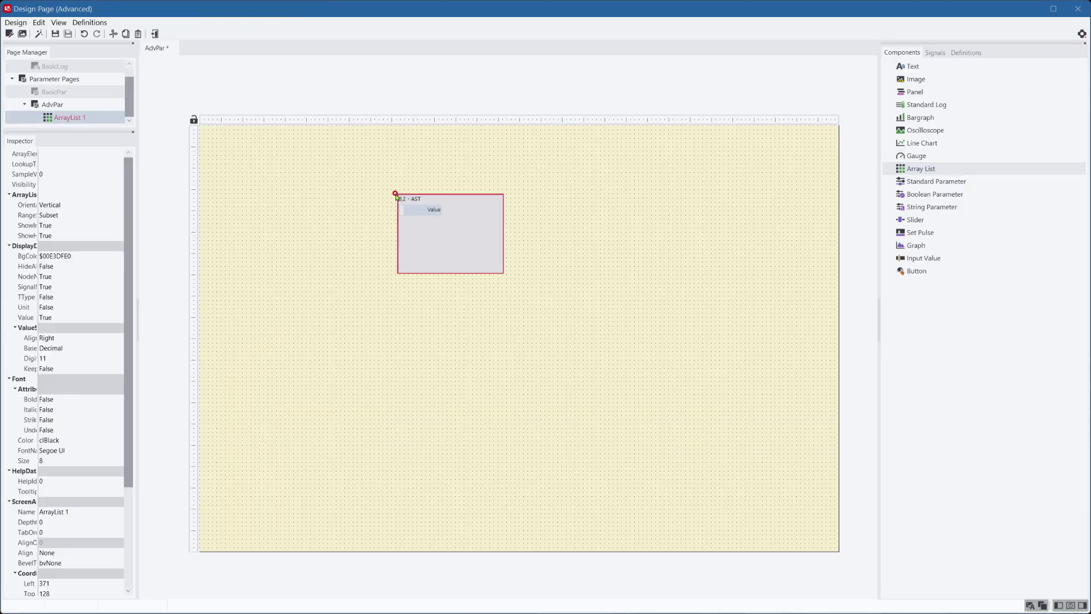
double_click(430, 238)
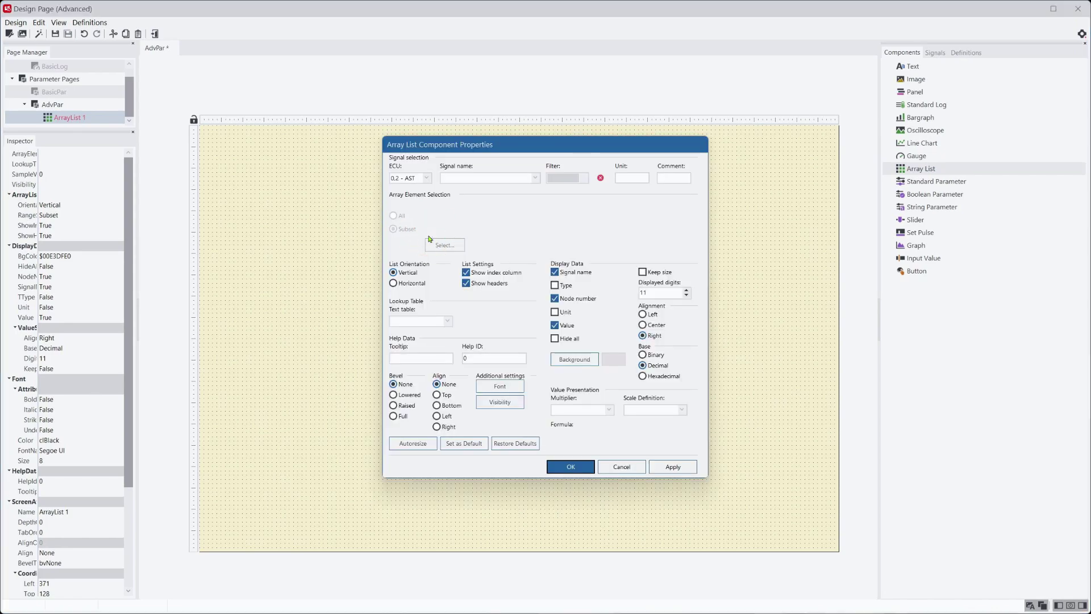
left_click(425, 178)
left_click(427, 198)
left_click(536, 178)
left_click(500, 194)
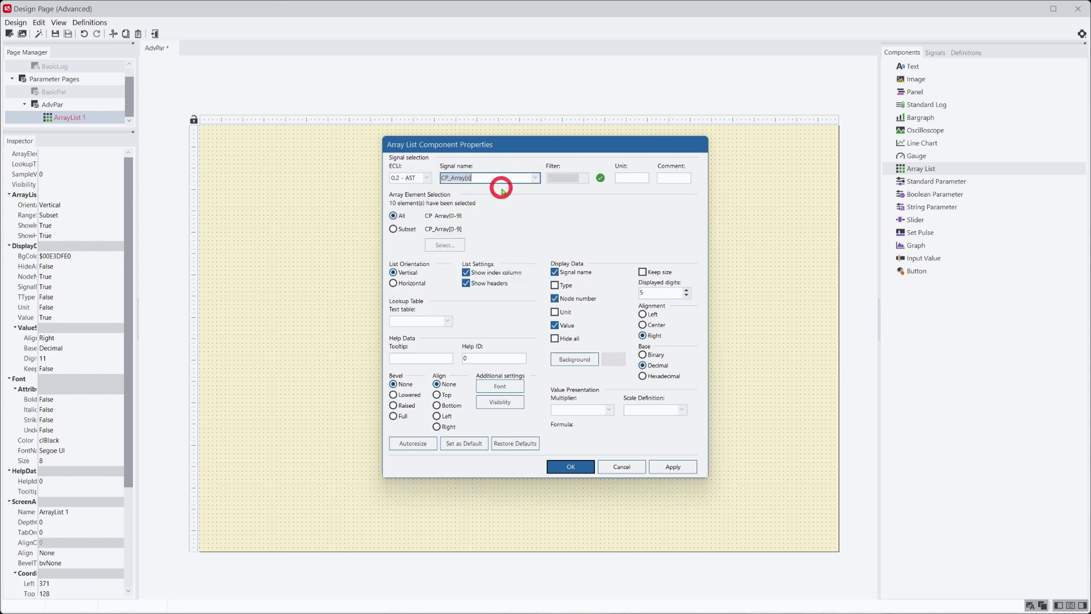
left_click(393, 216)
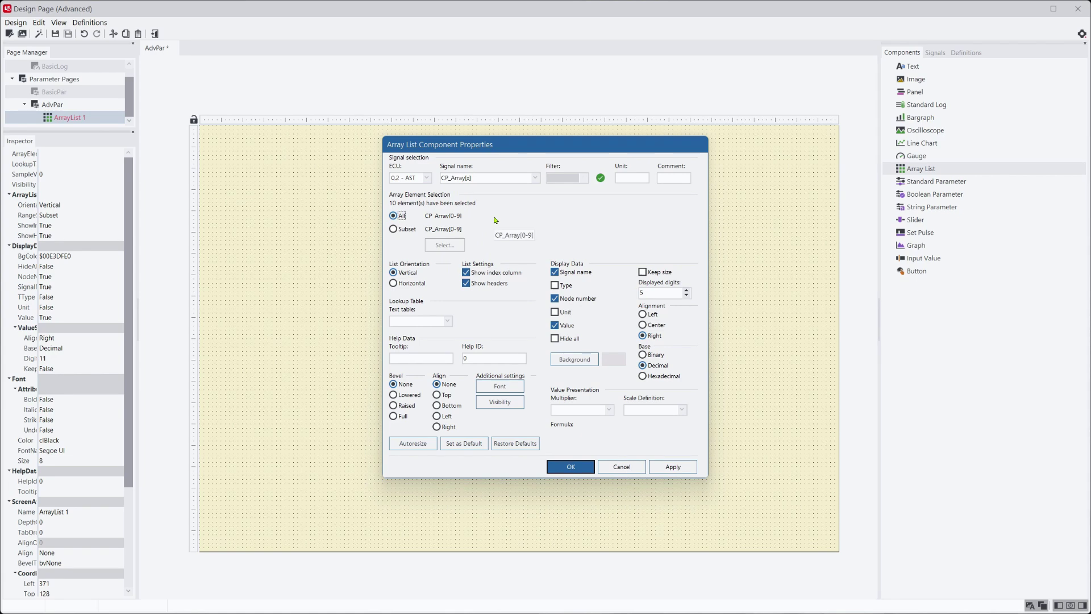
Limit the array list to elements 1–5, stretch it for five rows, and view it live
left_click(394, 229)
left_click(444, 245)
left_click(489, 297)
key("Delete")
type("1-5")
left_click(514, 297)
key("BackSpace")
type("5")
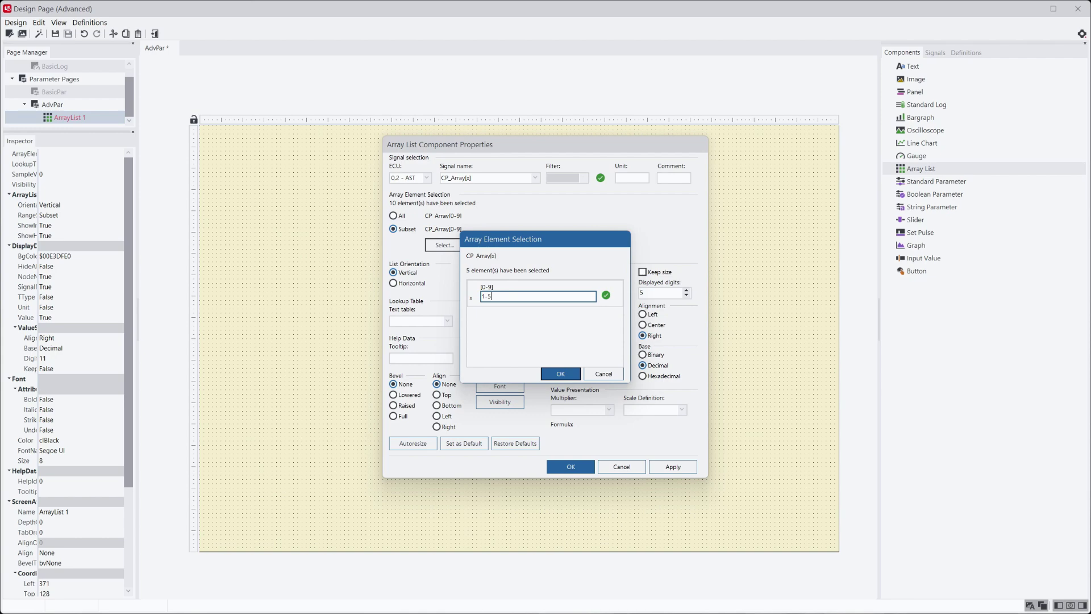
left_click(561, 373)
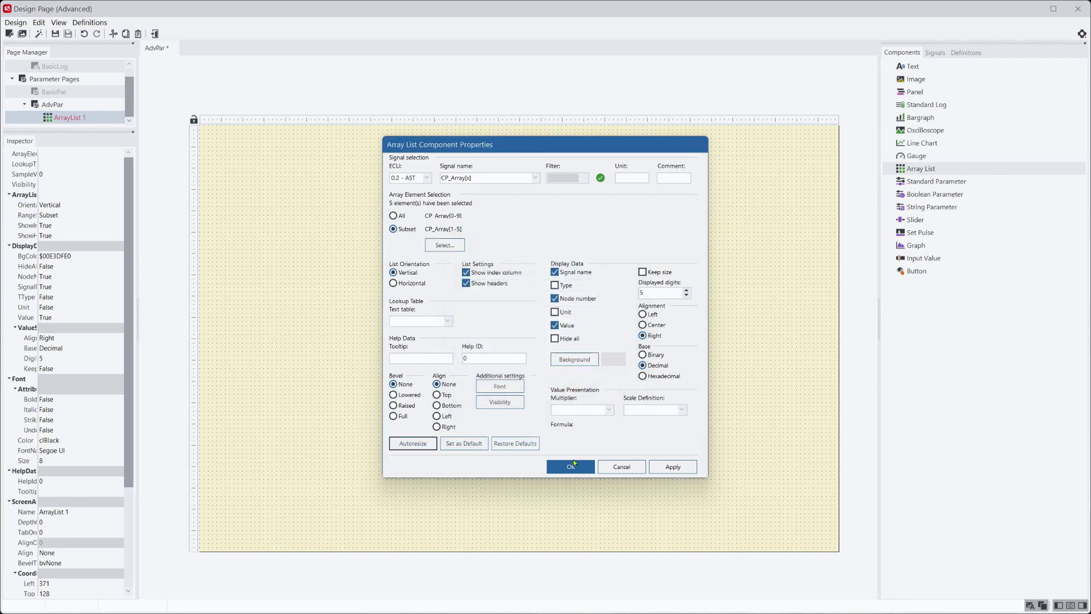
left_click(572, 464)
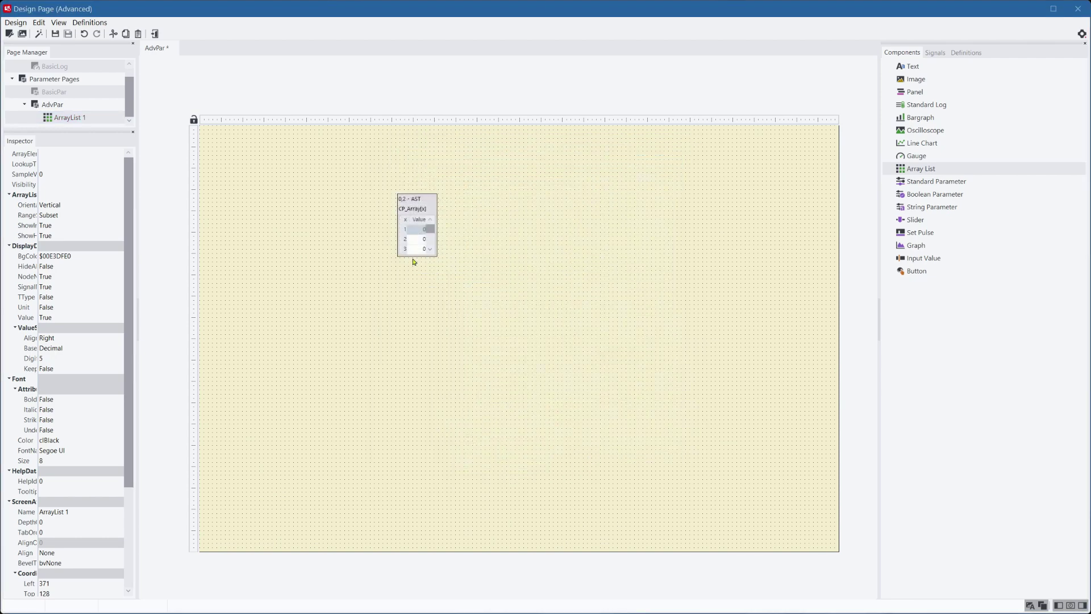
left_click_drag(413, 255, 413, 296)
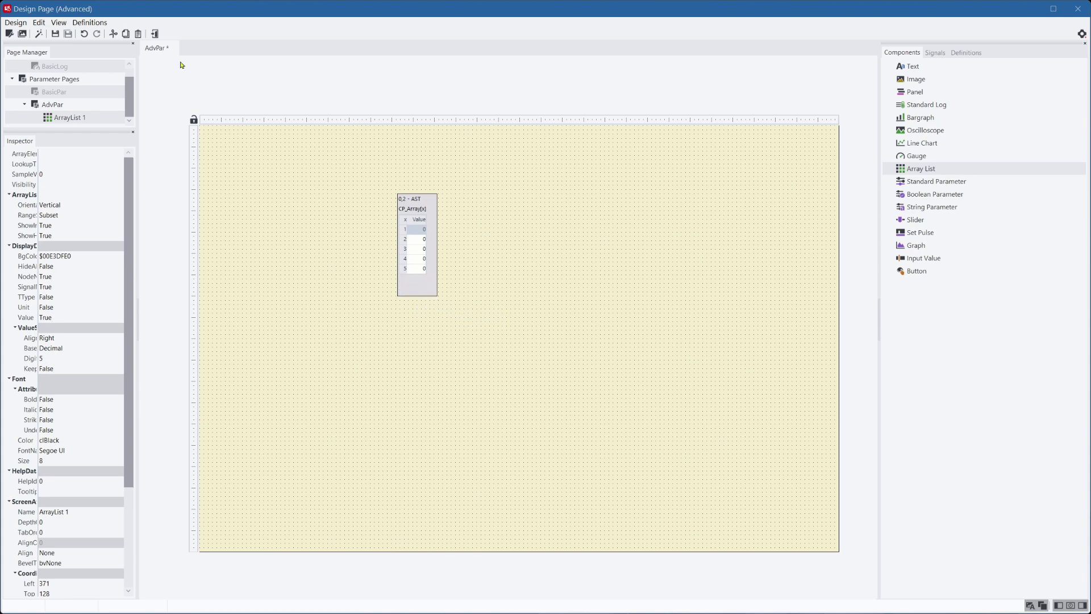
left_click(156, 34)
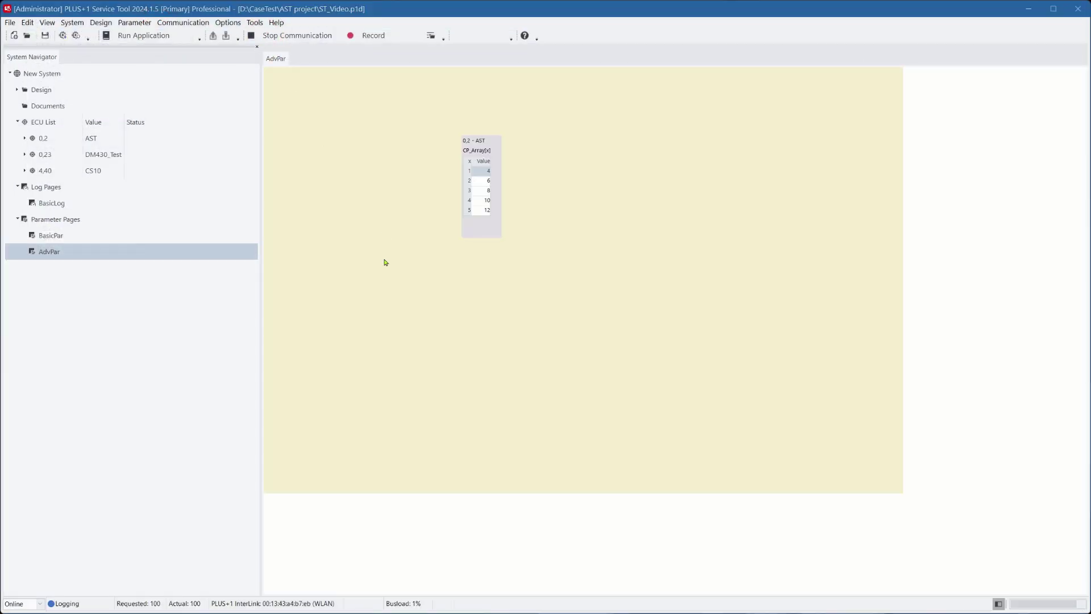
Switch the CP_Array list to horizontal orientation and widen it to fit elements 1–5
double_click(221, 251)
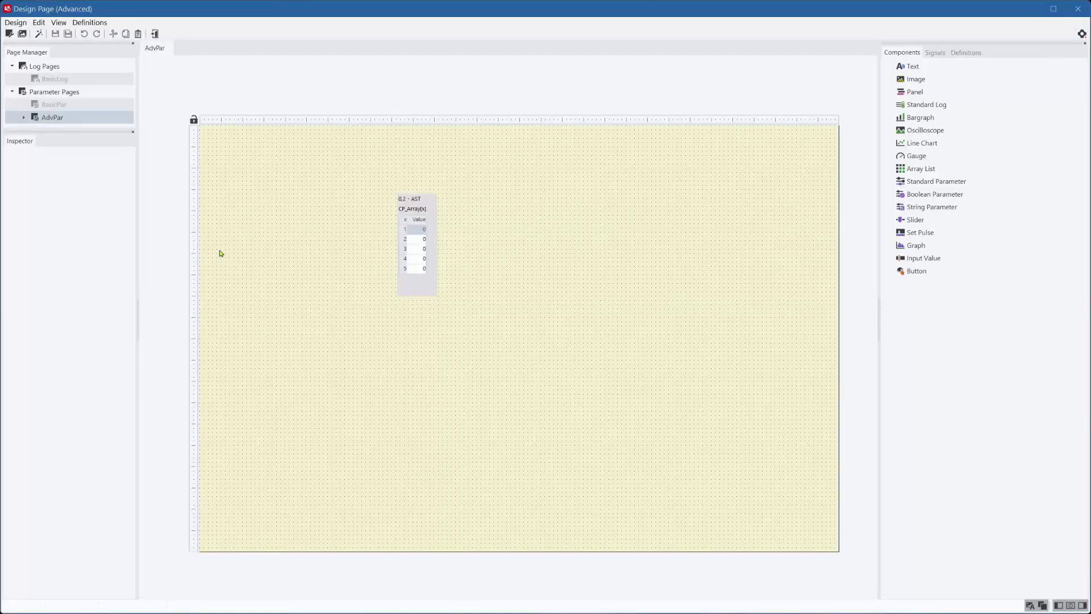
double_click(415, 264)
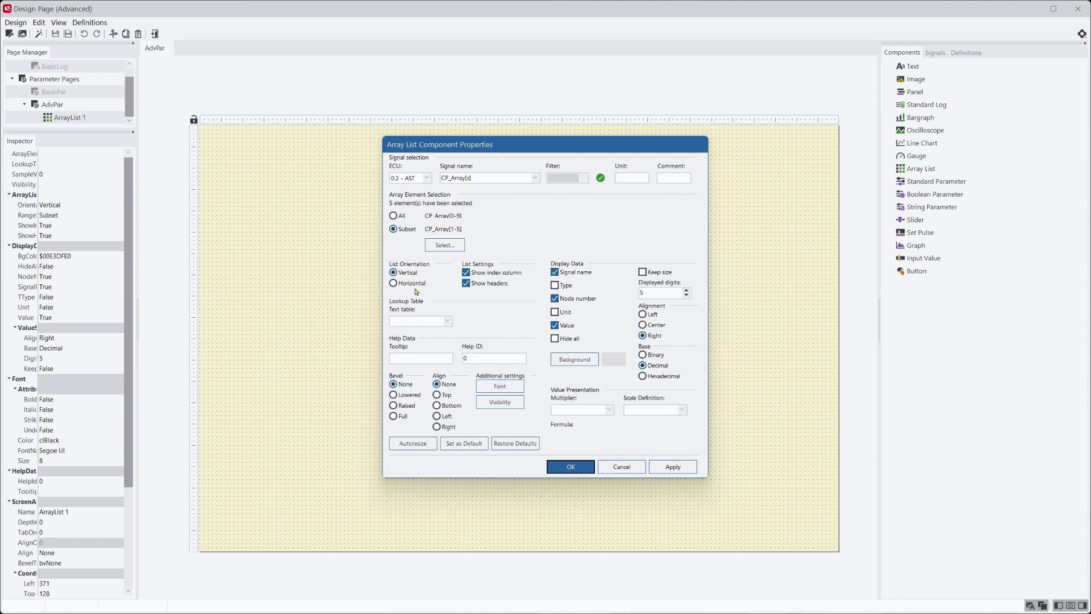
left_click(414, 283)
left_click(572, 466)
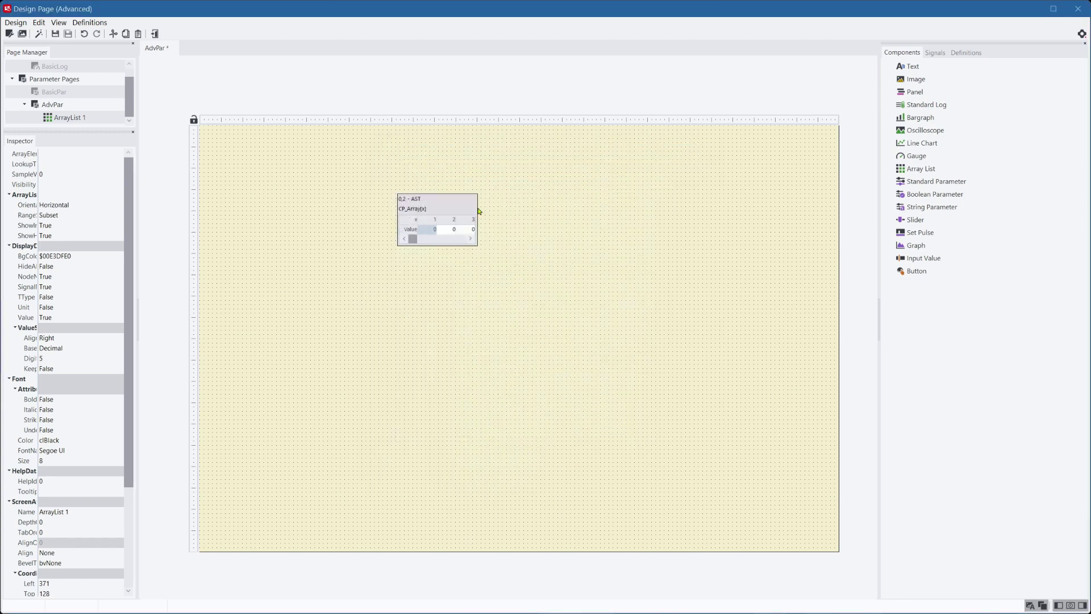
left_click_drag(476, 205, 551, 215)
left_click(155, 33)
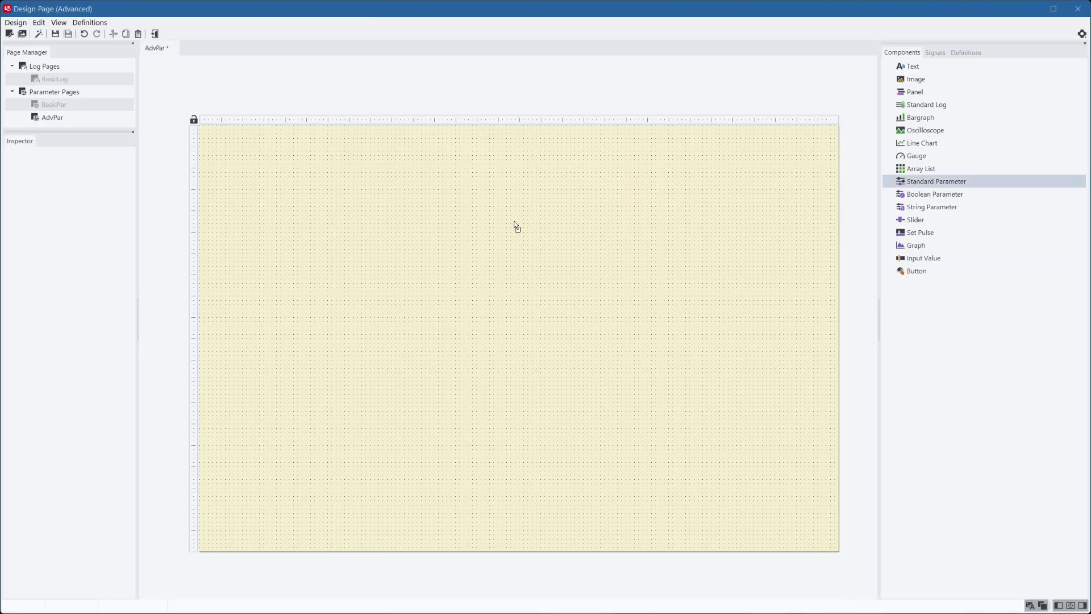
Place a standard parameter on AdvPar bound to AST's EE_LO_Cal_Pct
left_click(446, 218)
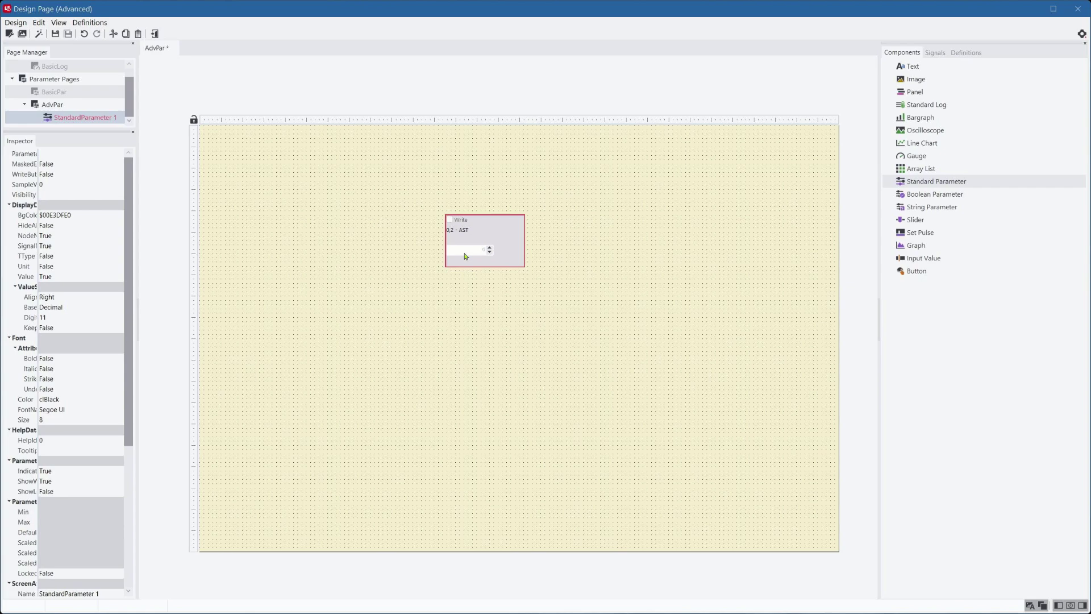
double_click(465, 255)
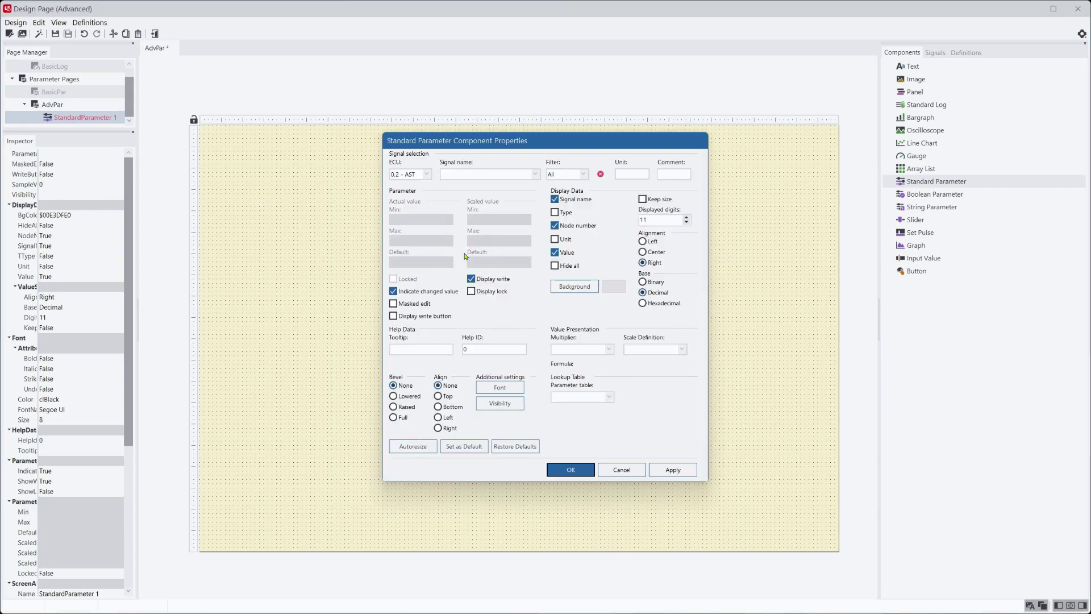
left_click(419, 173)
left_click(416, 194)
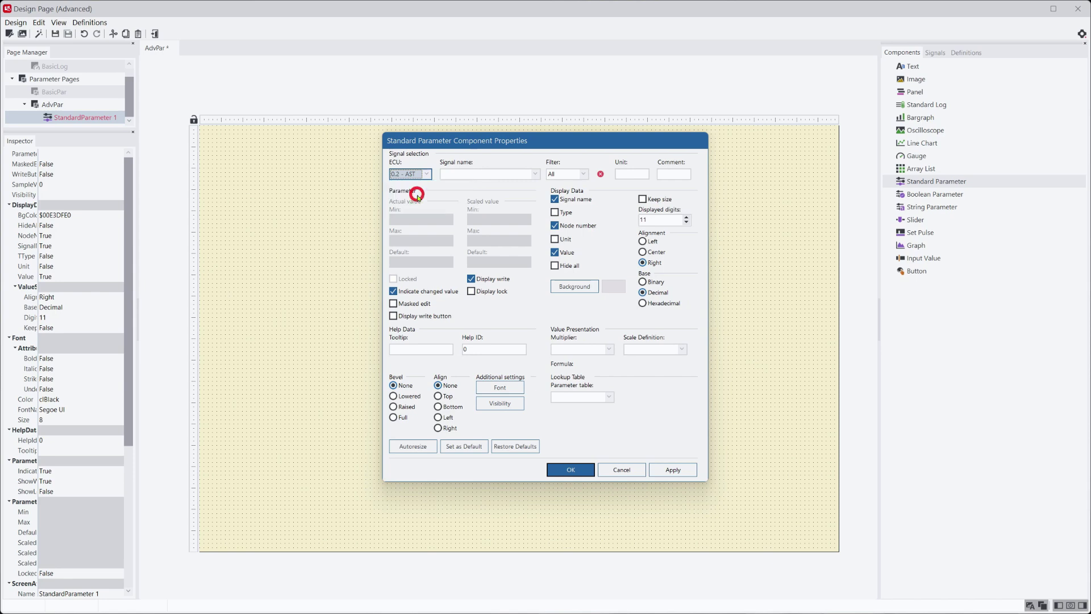
left_click(534, 173)
left_click(521, 193)
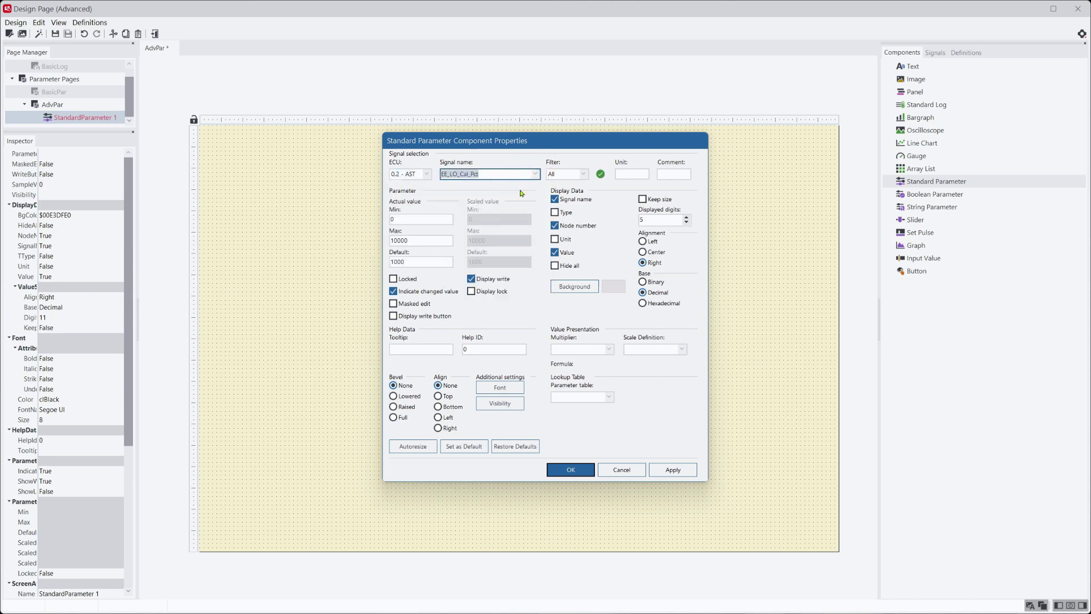
Set its default to 500, return to the live page, and read parameters
left_click(418, 262)
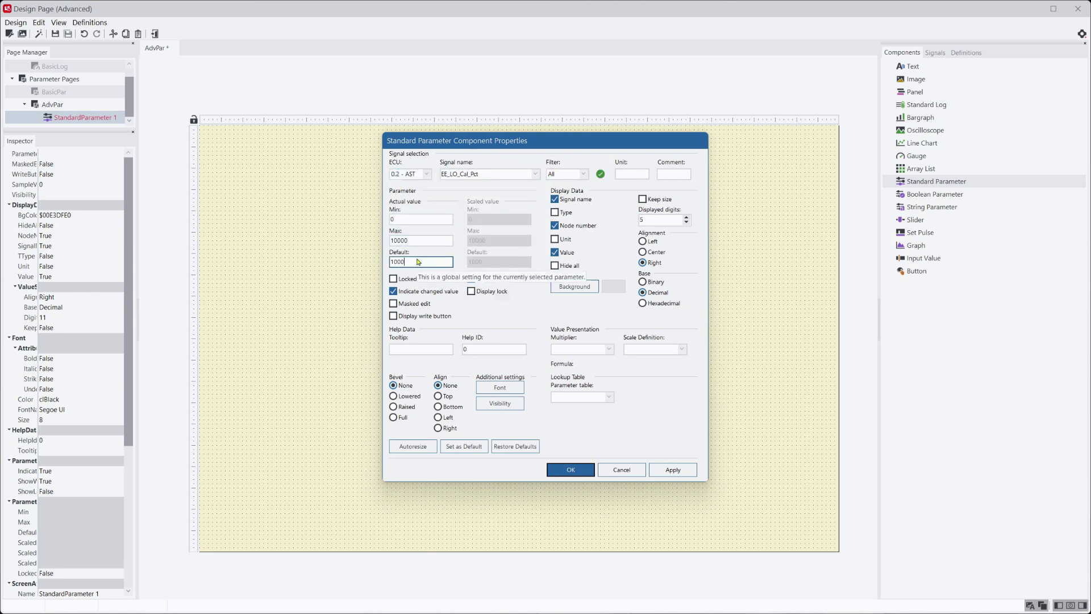
left_click_drag(418, 261, 370, 263)
type("500")
left_click(568, 469)
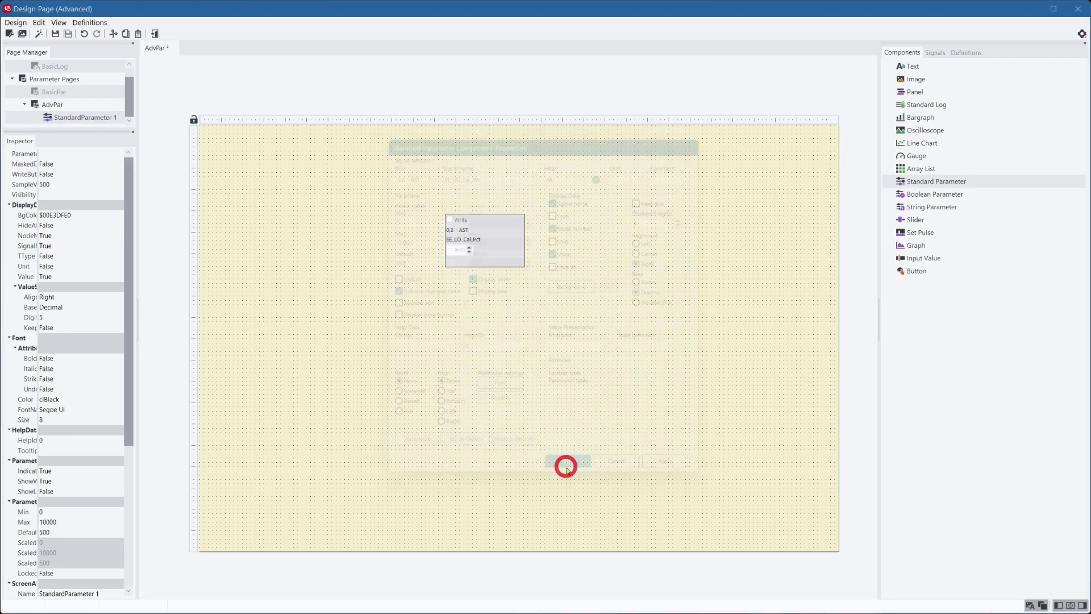
left_click(156, 35)
left_click(214, 37)
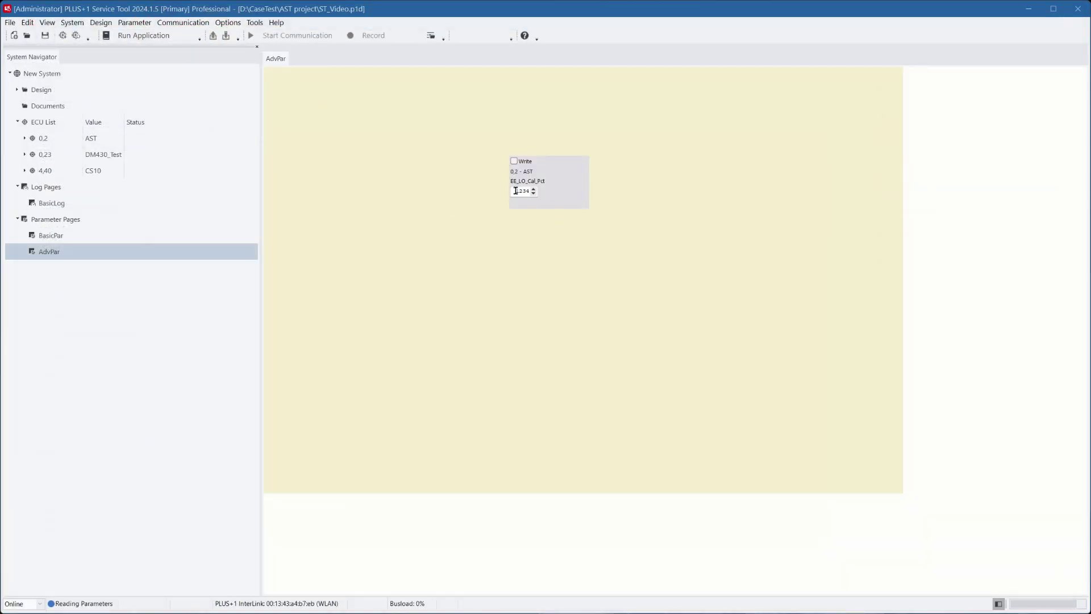
Enter 1000 for EE_LO_Cal_Pct and write it to the AST ECU
left_click(565, 196)
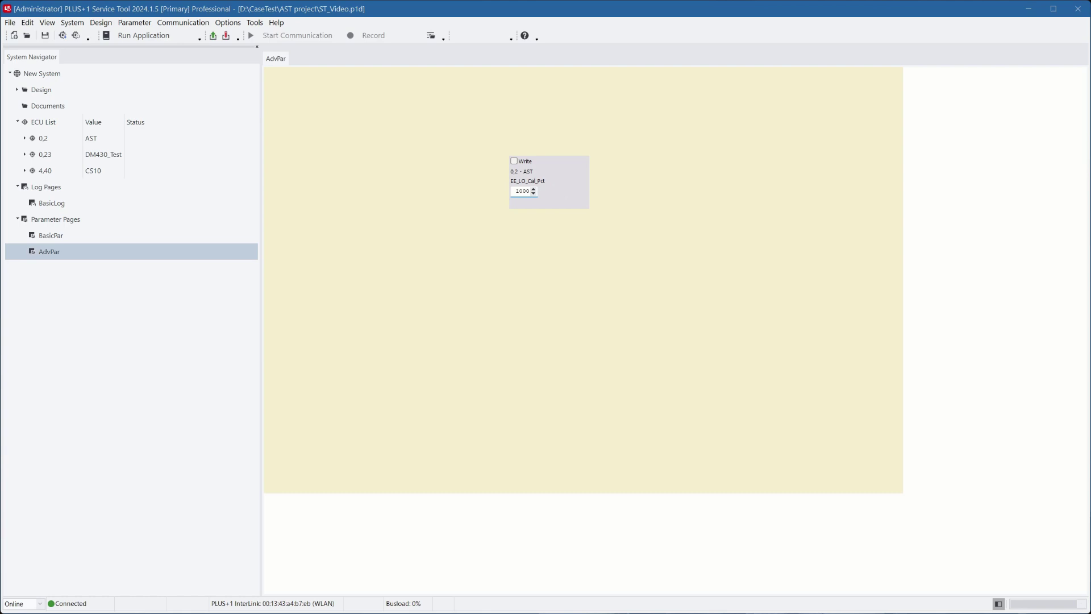
key("Return")
left_click(226, 36)
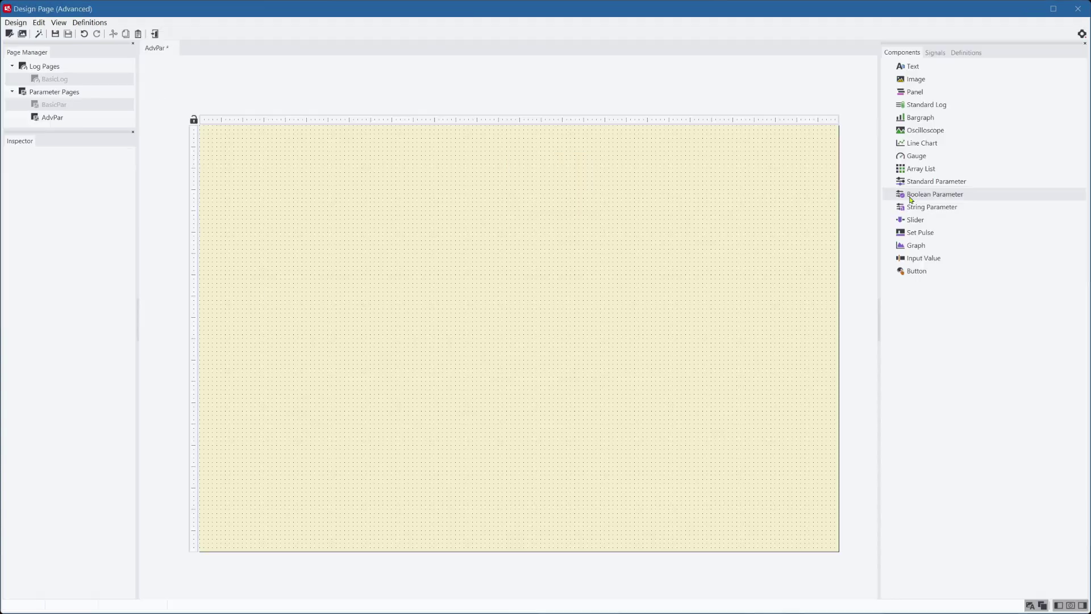
Place a boolean parameter on AdvPar linked to AST's EE_Digout_C2P09
left_click(935, 194)
left_click(454, 229)
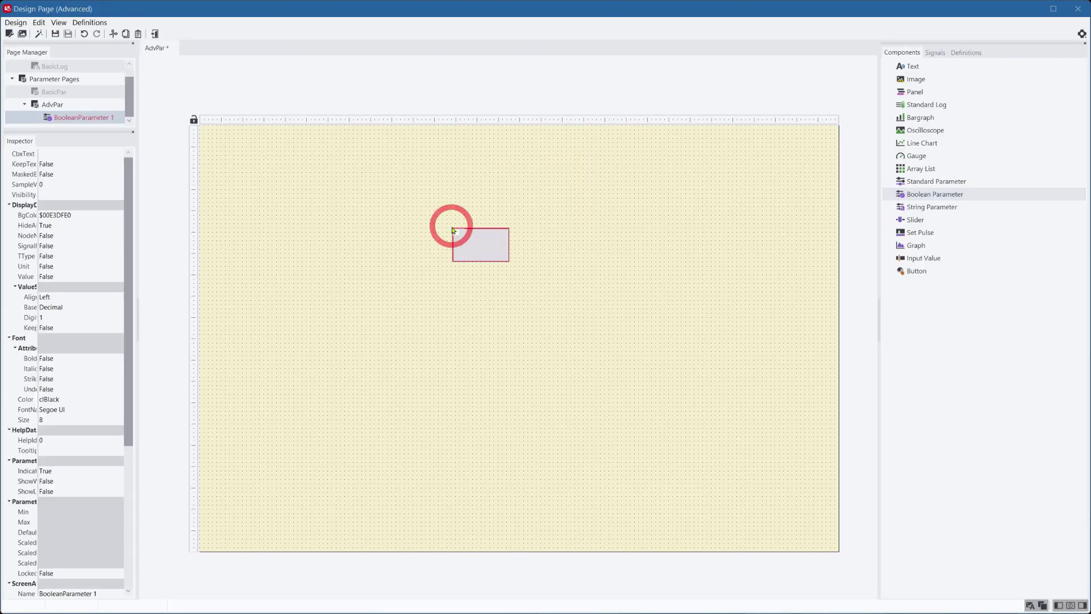
double_click(470, 247)
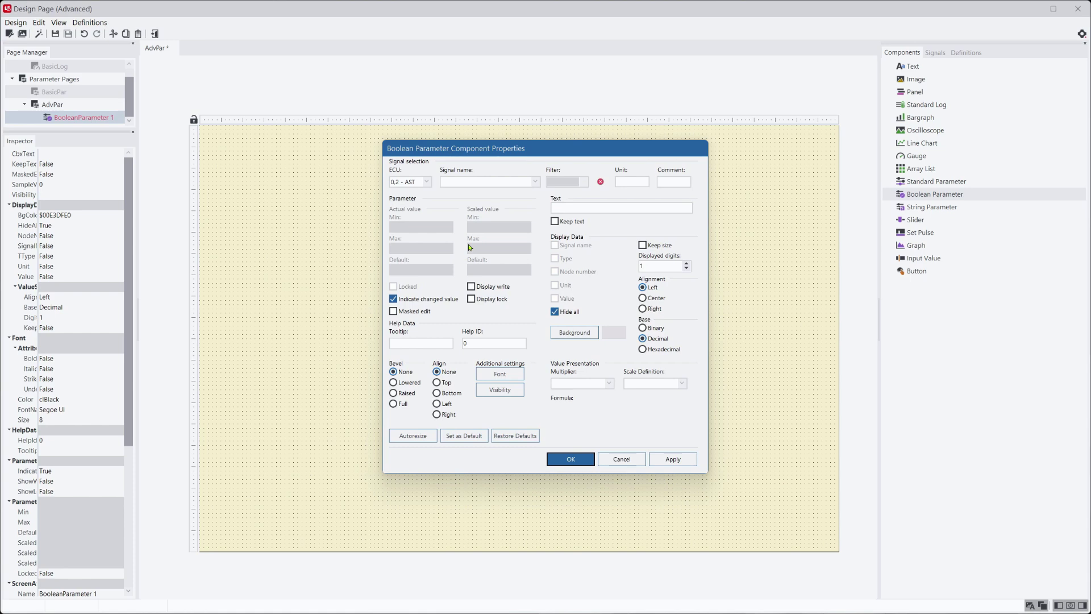
left_click(426, 182)
left_click(421, 196)
left_click(537, 186)
left_click(516, 193)
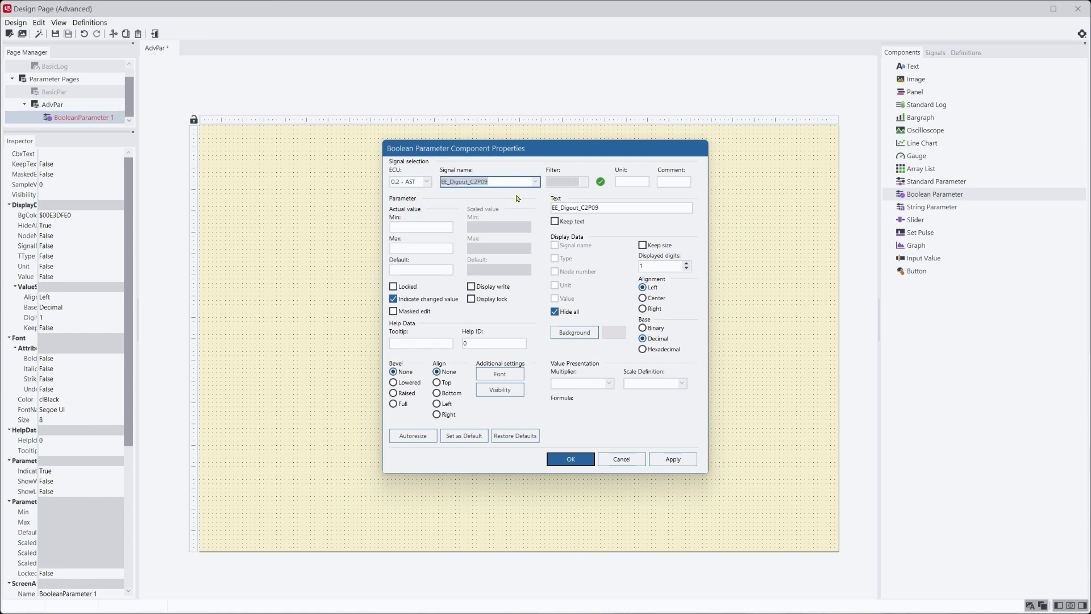
left_click(582, 459)
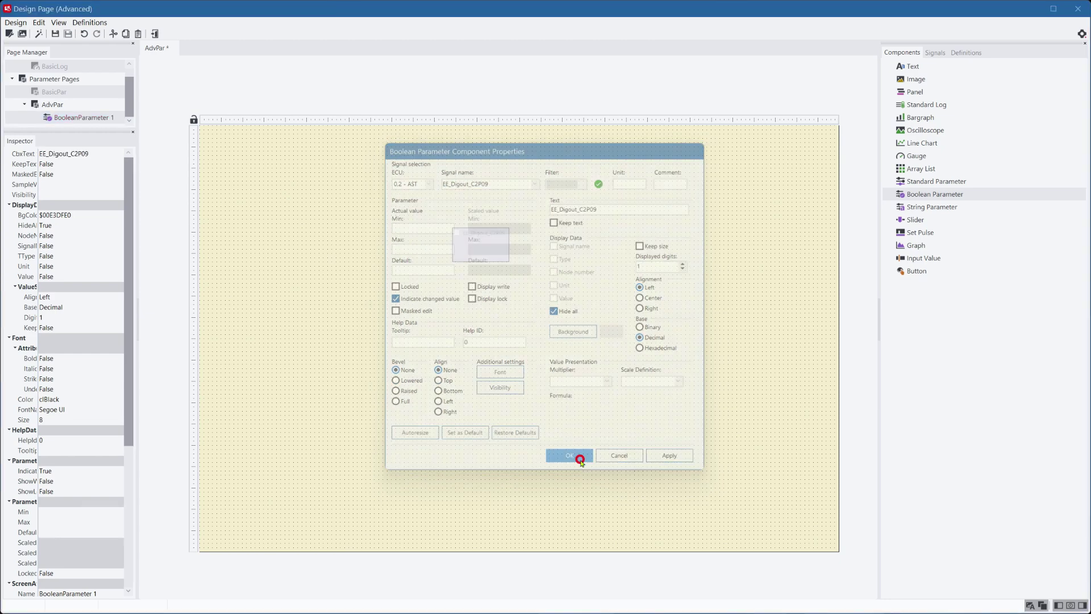
Read parameters in live view, untick EE_Digout_C2P09, and write it to the controller
left_click(155, 33)
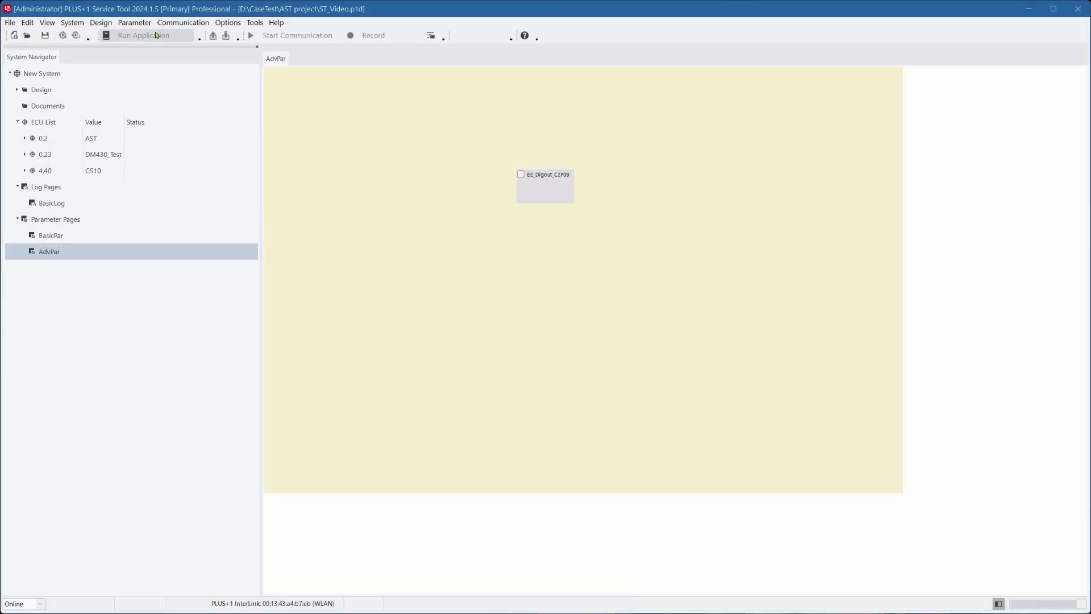
left_click(214, 38)
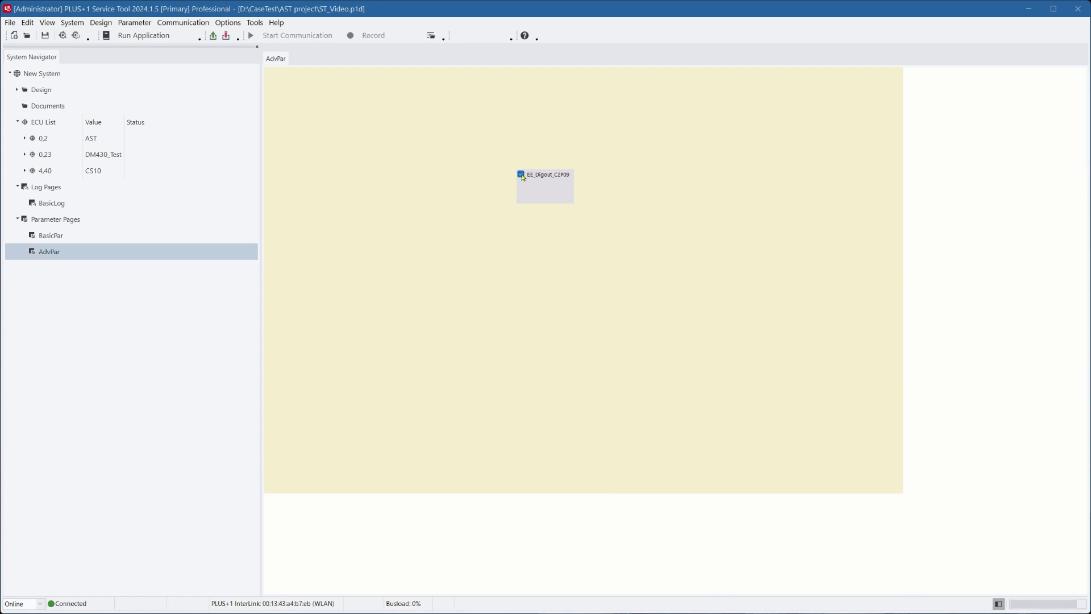
left_click(521, 175)
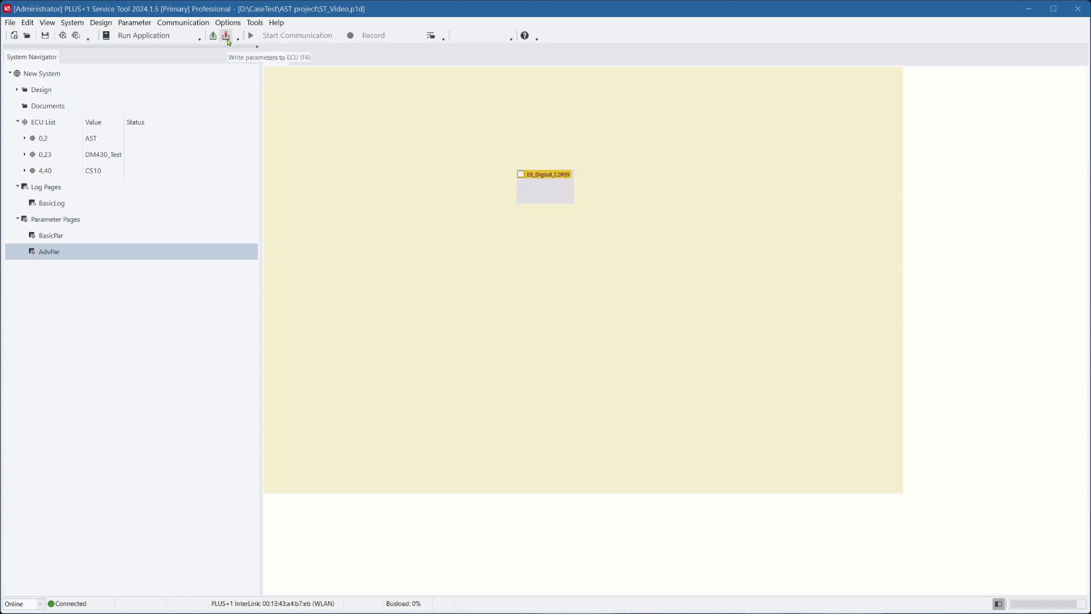
left_click(227, 37)
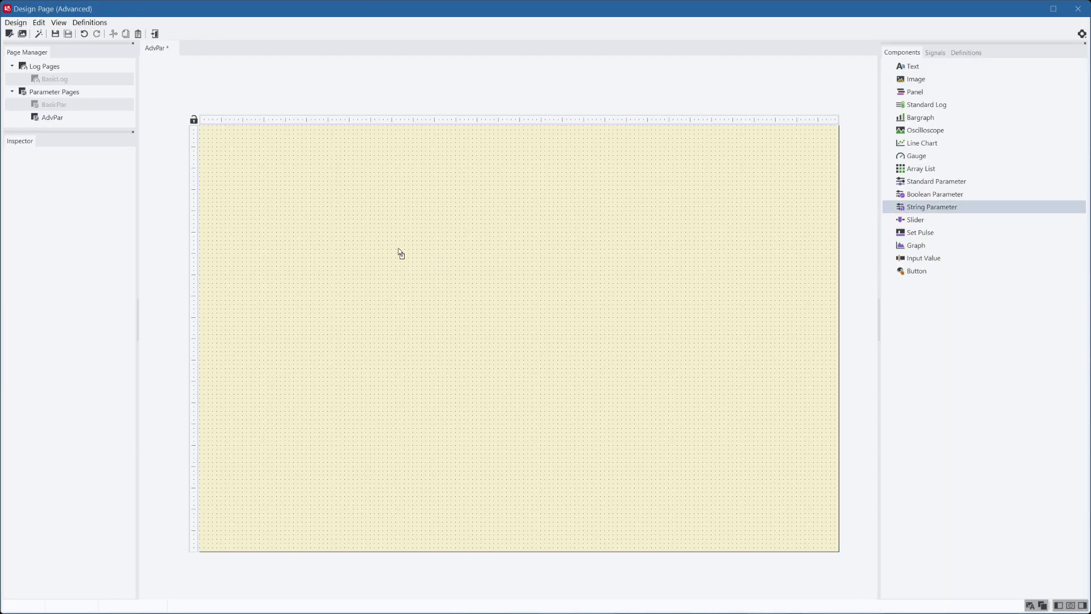
Add a string component for SV_StringInput in editable Parameter mode, filtering to used signals
left_click(399, 252)
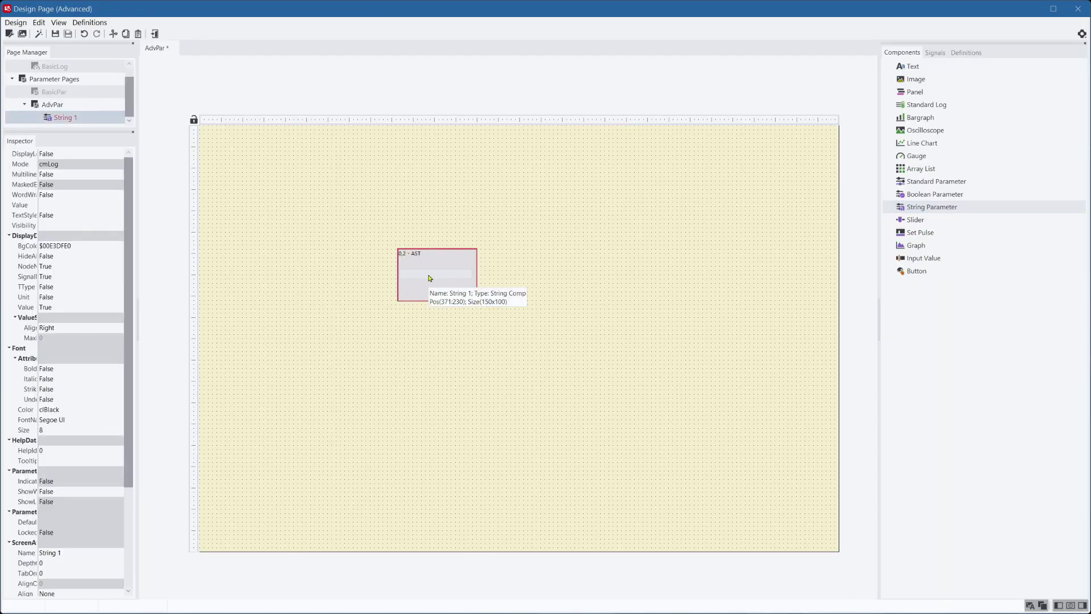
double_click(430, 278)
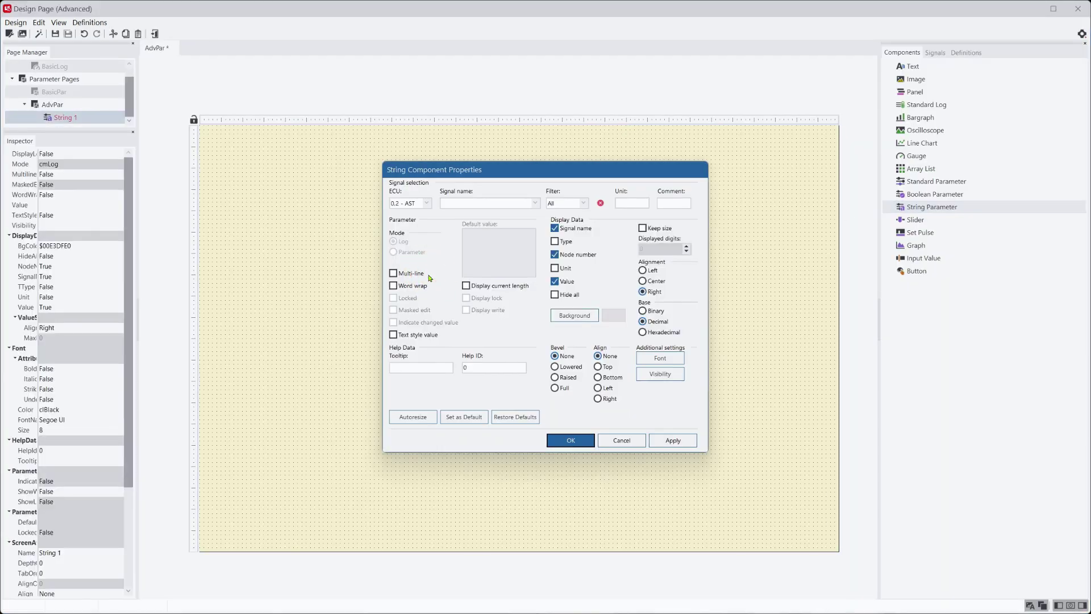
left_click(569, 203)
left_click(566, 223)
left_click(535, 203)
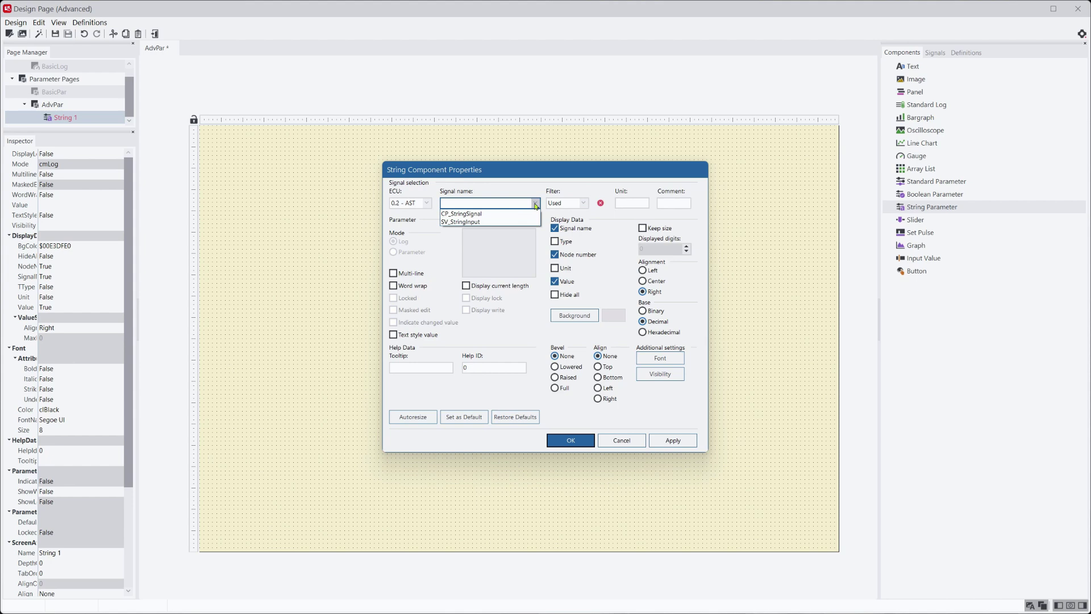
left_click(460, 222)
left_click(416, 254)
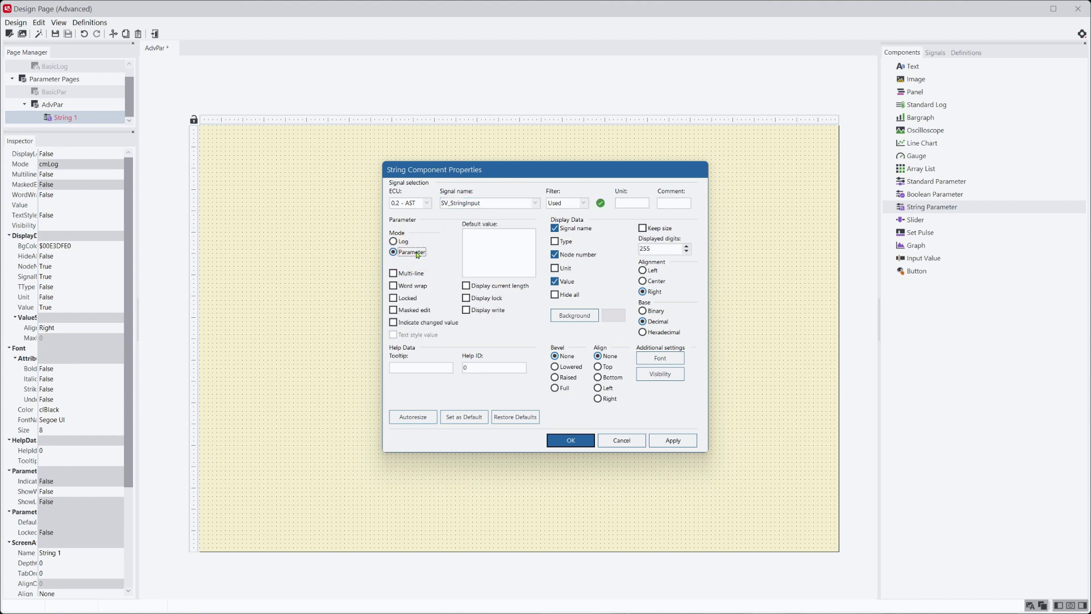
left_click(573, 441)
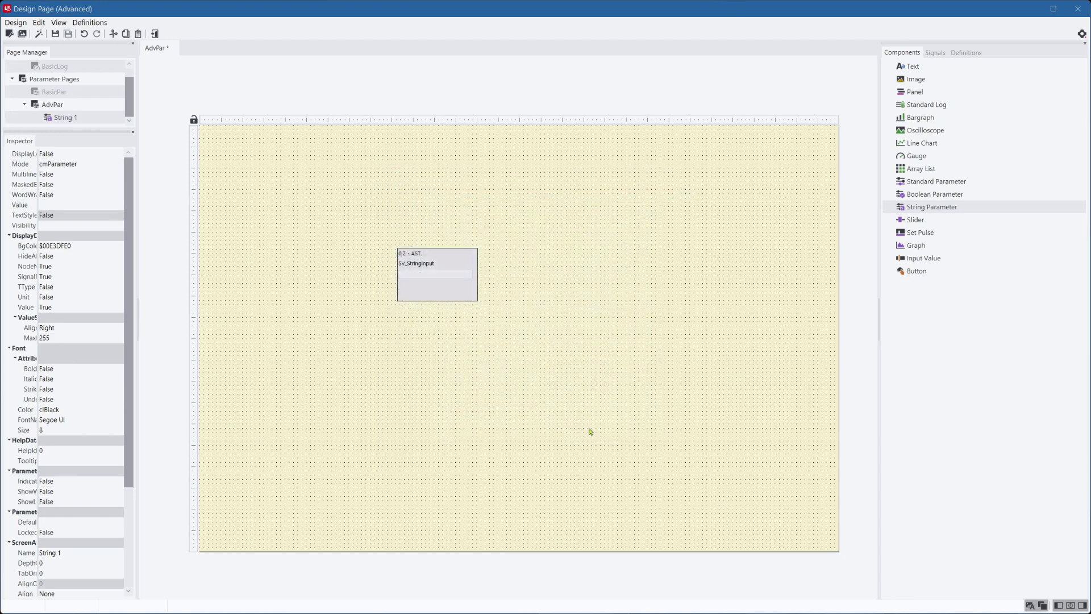
Add a second string component showing CP_StringSignal, then return to live view
left_click_drag(927, 210, 533, 279)
left_click(566, 203)
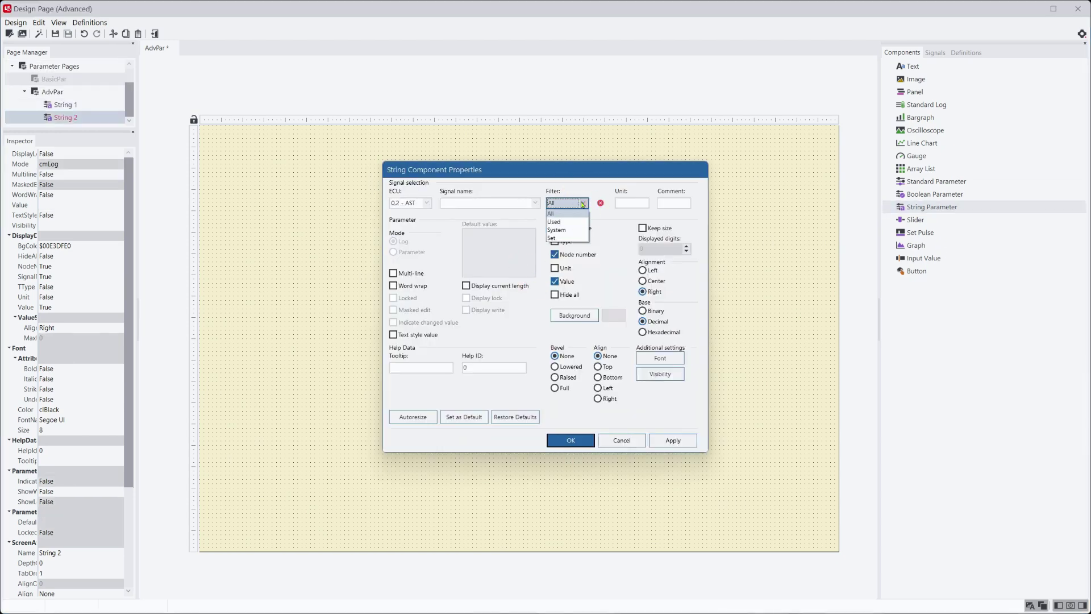
left_click(563, 222)
left_click(534, 204)
left_click(523, 214)
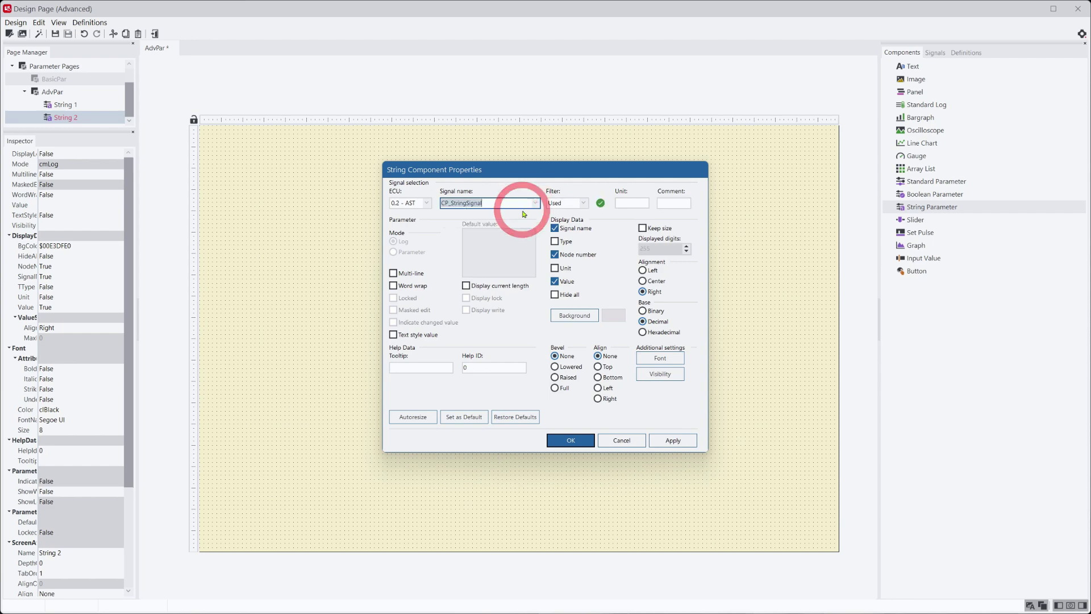
left_click(569, 440)
left_click(155, 34)
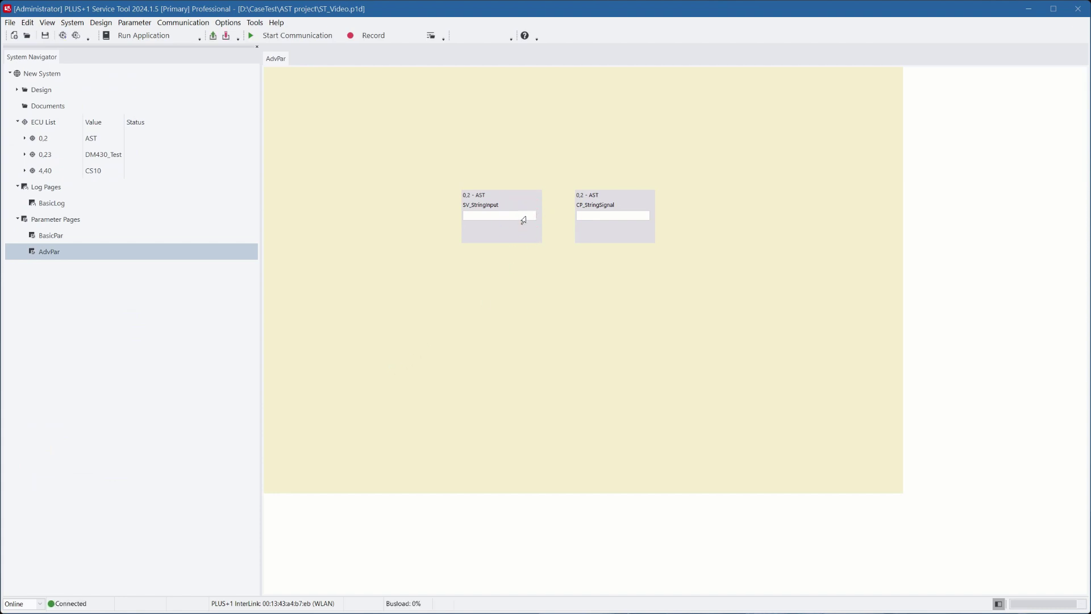
Write 12345abc to SV_StringInput in the ECU so CP_StringSignal echoes it
left_click(523, 221)
type("12345abc")
left_click(225, 36)
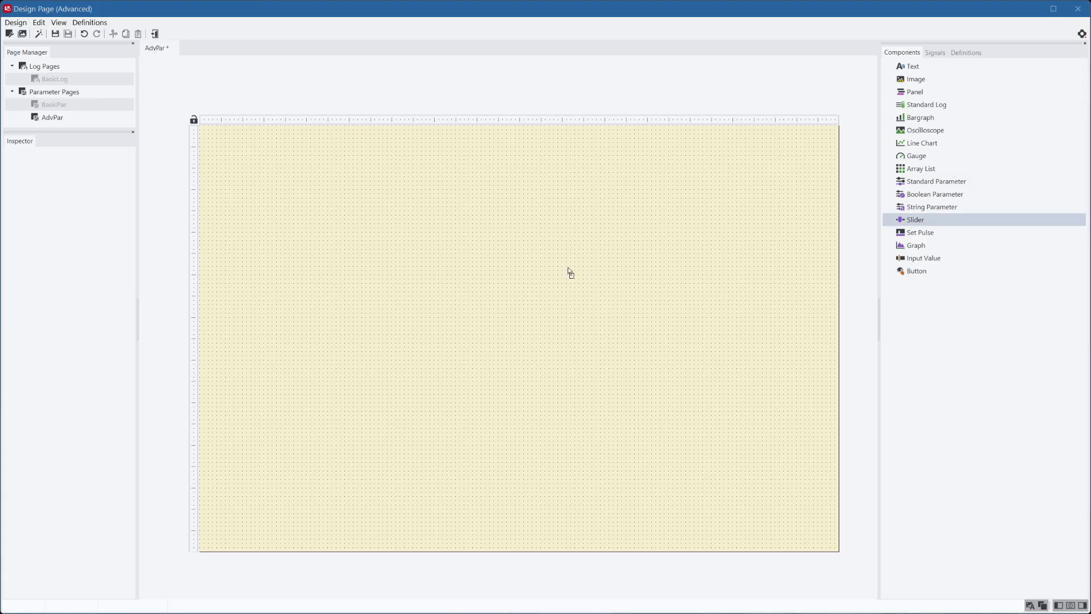
Place a wide slider linked to EE_LO_Cal_Pct, max 10000, showing signal name and value
left_click(259, 276)
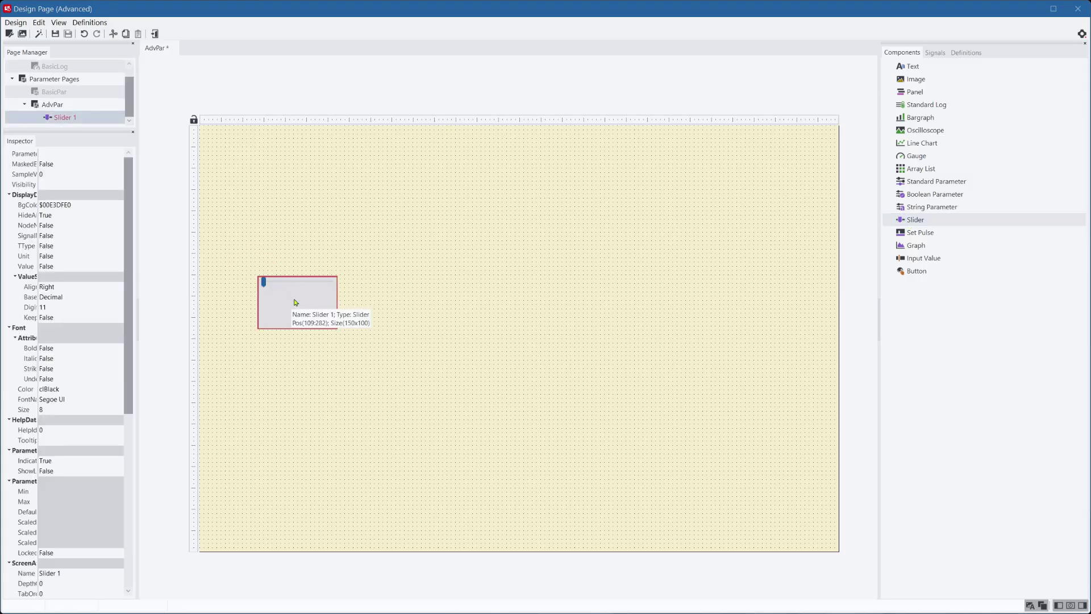
left_click_drag(297, 302, 320, 278)
double_click(320, 278)
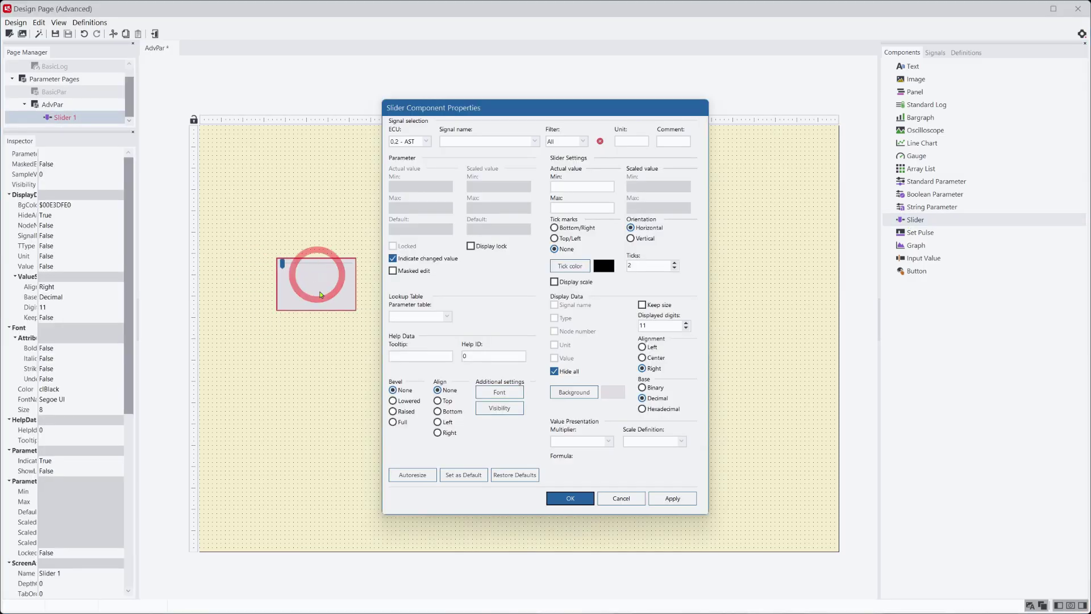
left_click(536, 142)
left_click(512, 149)
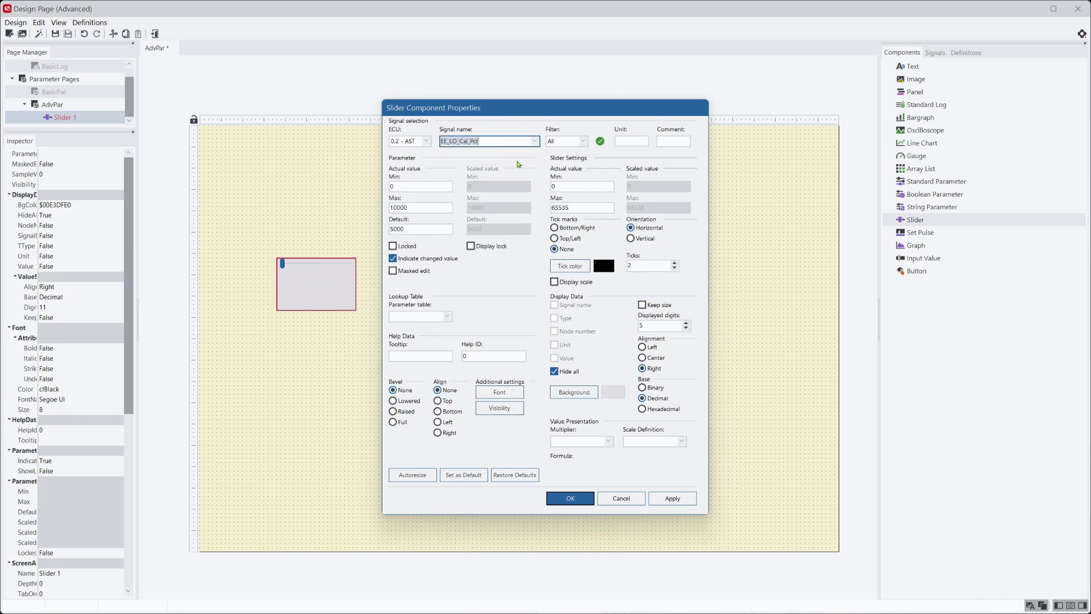
double_click(581, 208)
type("10000")
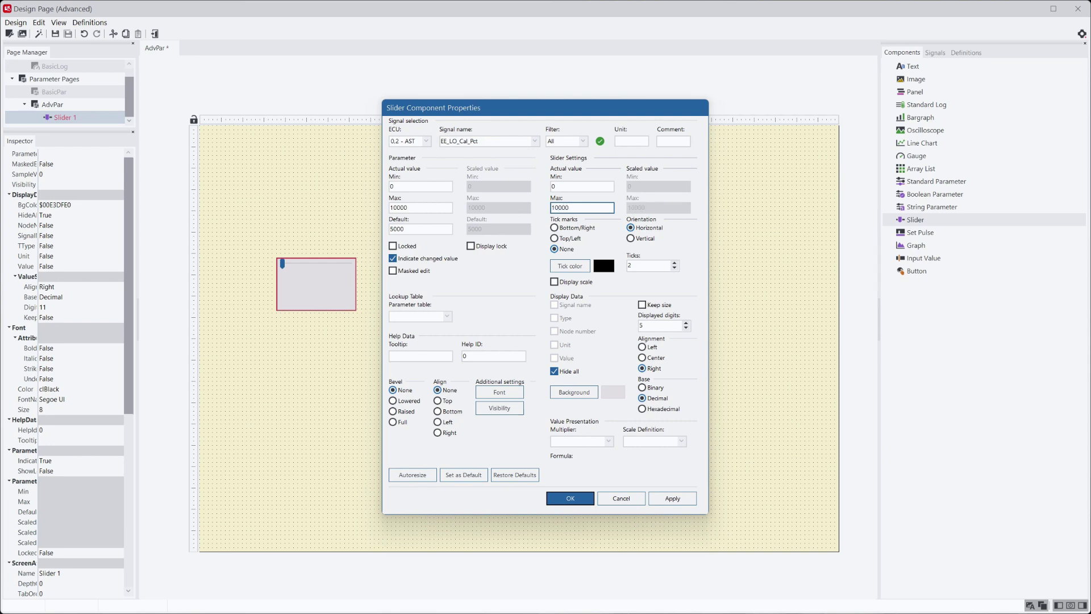
left_click(571, 371)
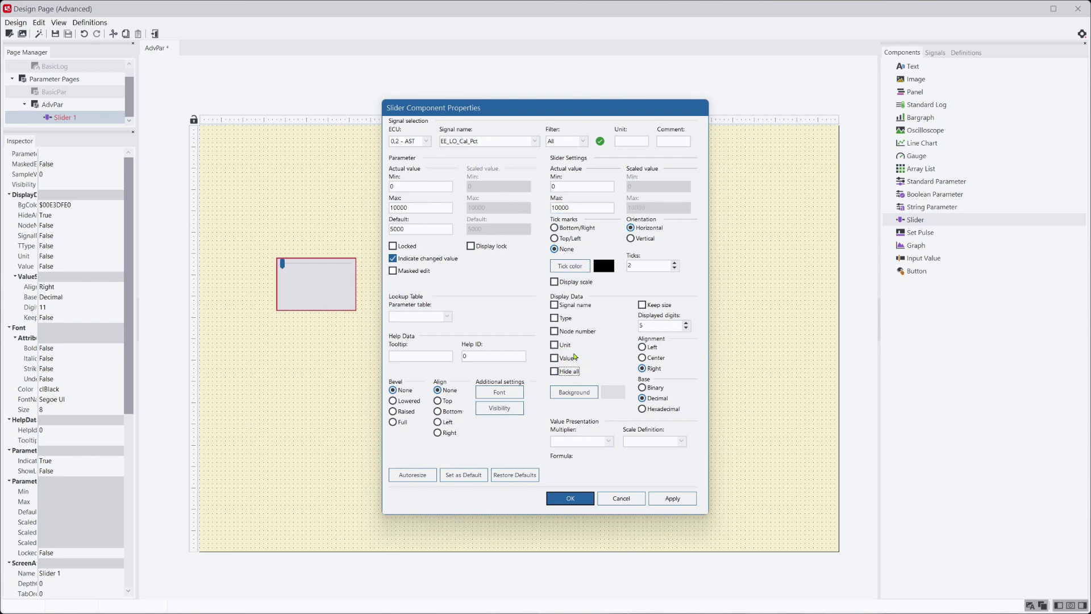
left_click(581, 305)
left_click(554, 358)
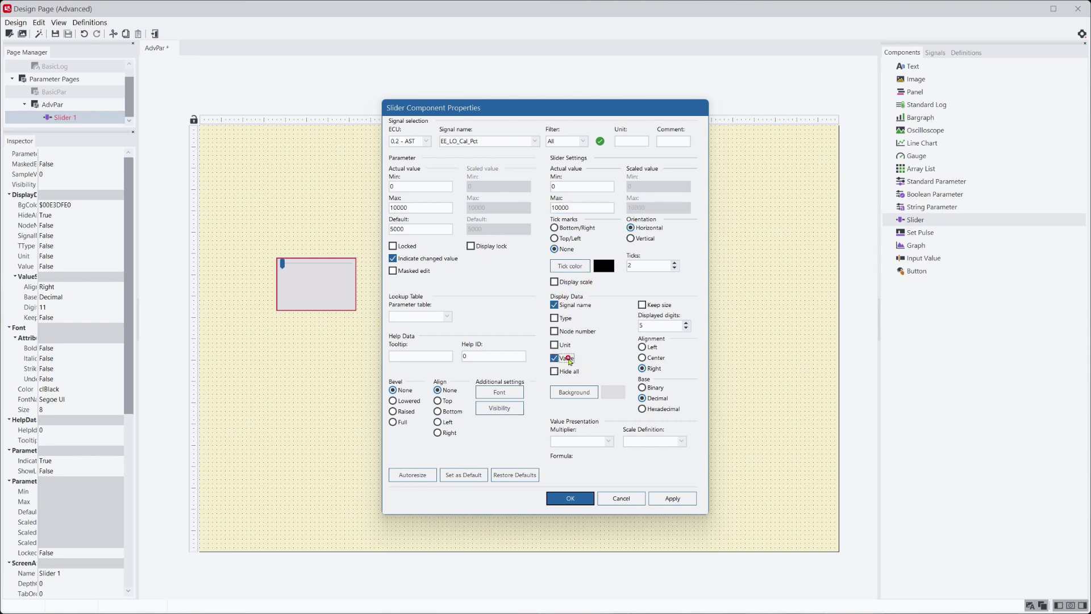
left_click(588, 497)
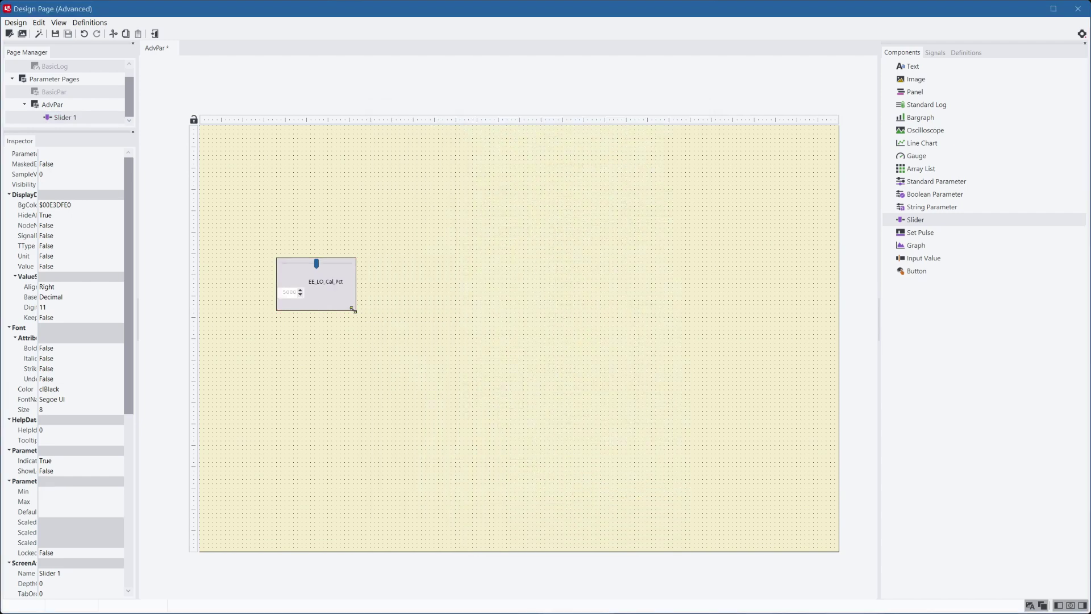
left_click_drag(355, 310, 448, 313)
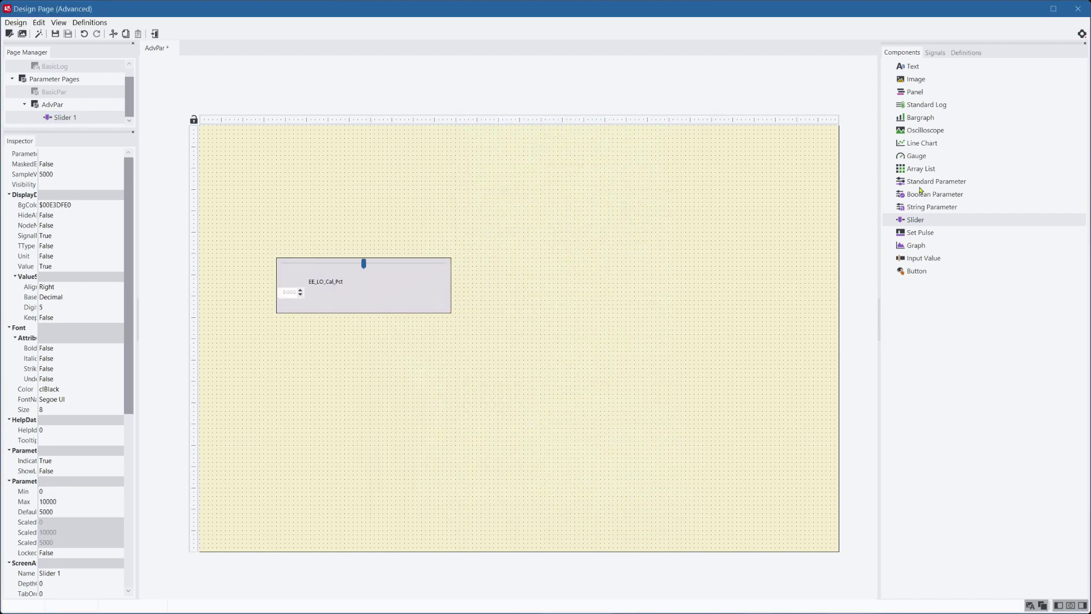
Add a Standard Log display showing EE_LO_Cal_Pct to the right of the slider
left_click(924, 108)
left_click(519, 268)
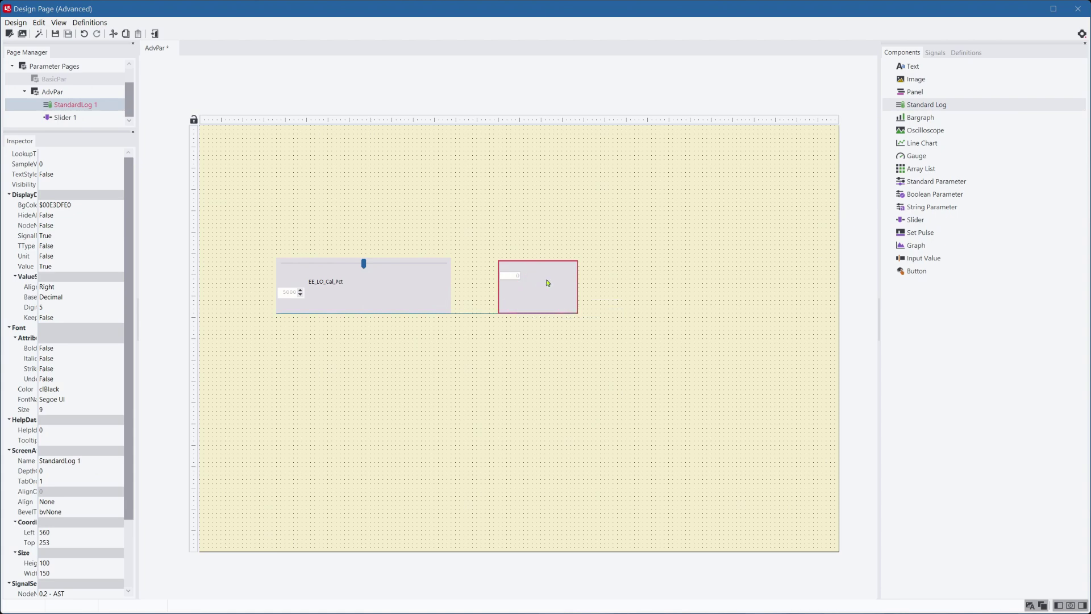
left_click(488, 206)
left_click(535, 205)
left_click(517, 218)
left_click(570, 434)
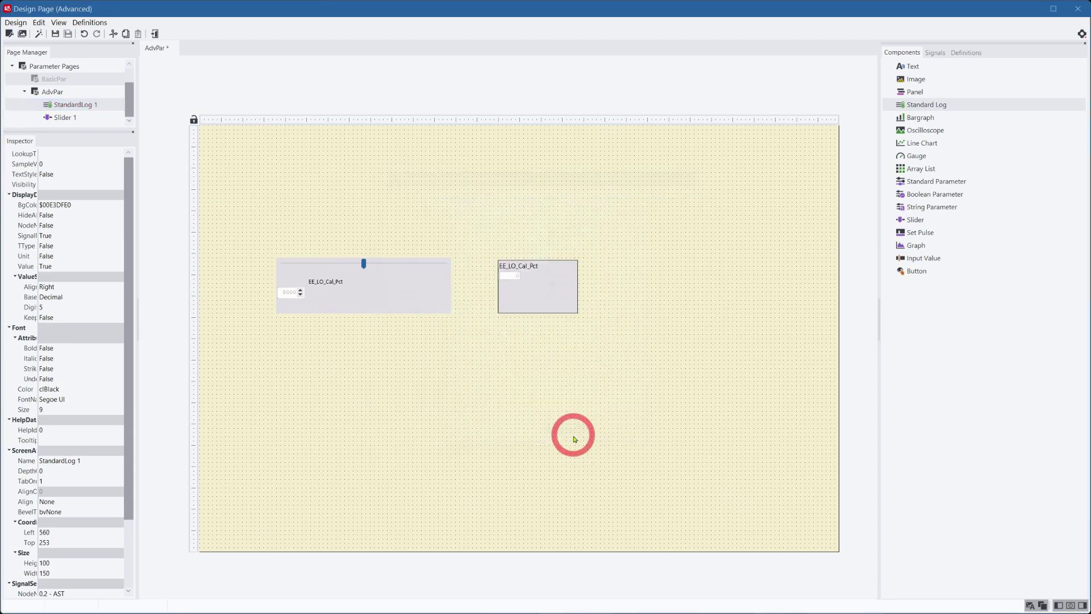
Go live with the controller and set EE_LO_Cal_Pct to about 7859 with the slider
left_click(155, 33)
left_click(257, 38)
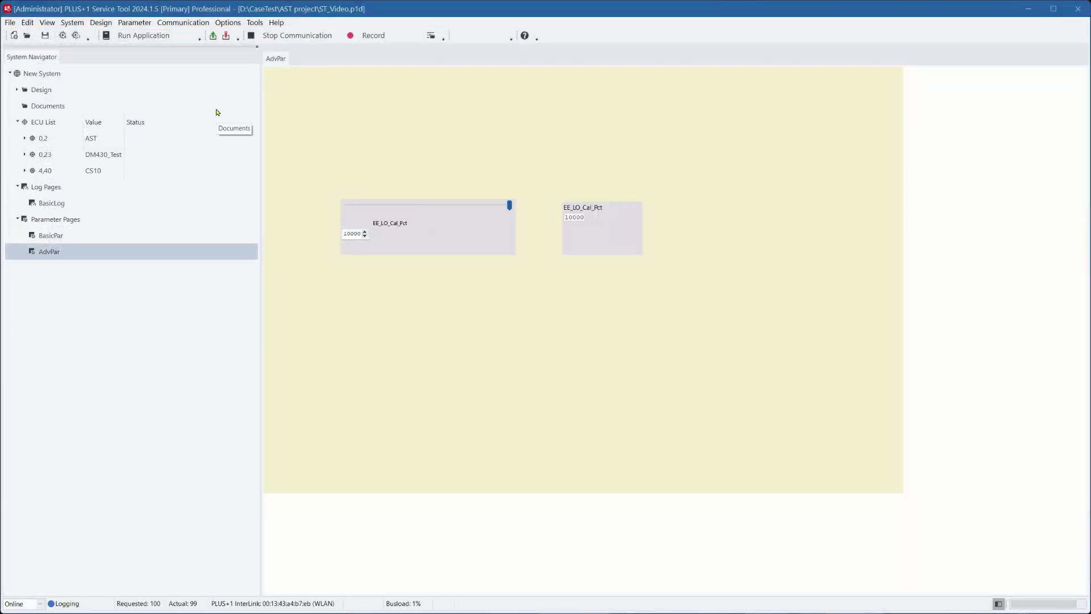
left_click_drag(511, 208, 475, 205)
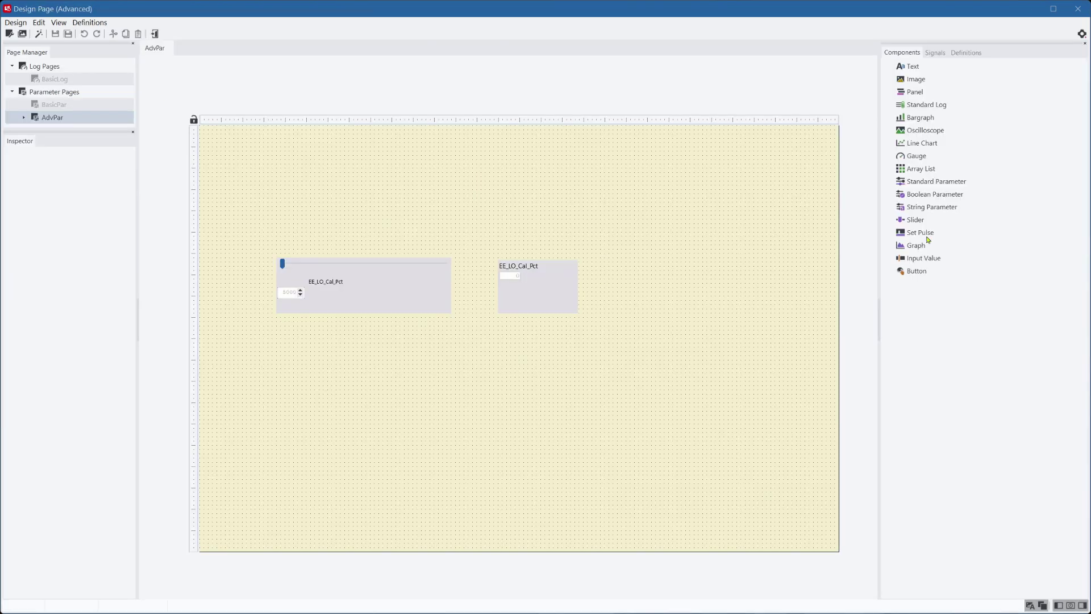
Place a Set Pulse button below the slider, bind it to SET_Defaults, and nudge it up-left
left_click(920, 232)
left_click(287, 353)
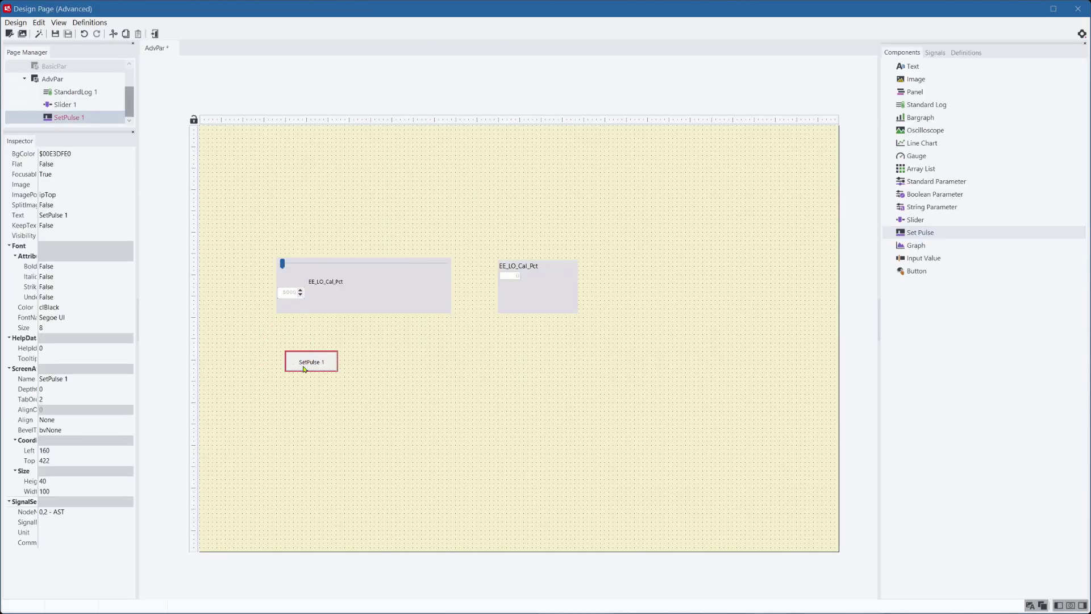
double_click(303, 364)
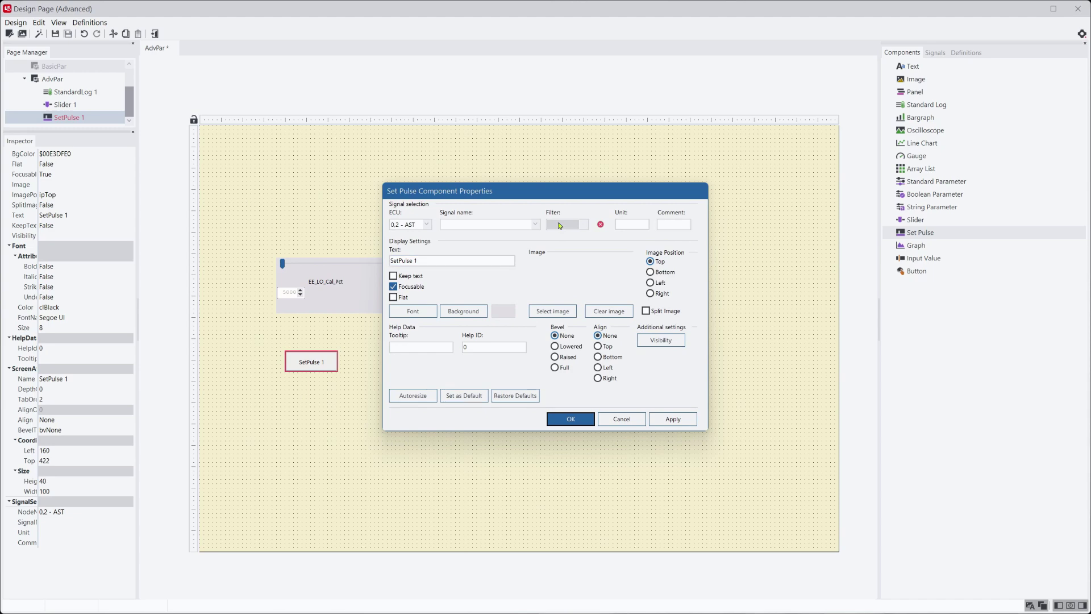
left_click(540, 225)
left_click(495, 234)
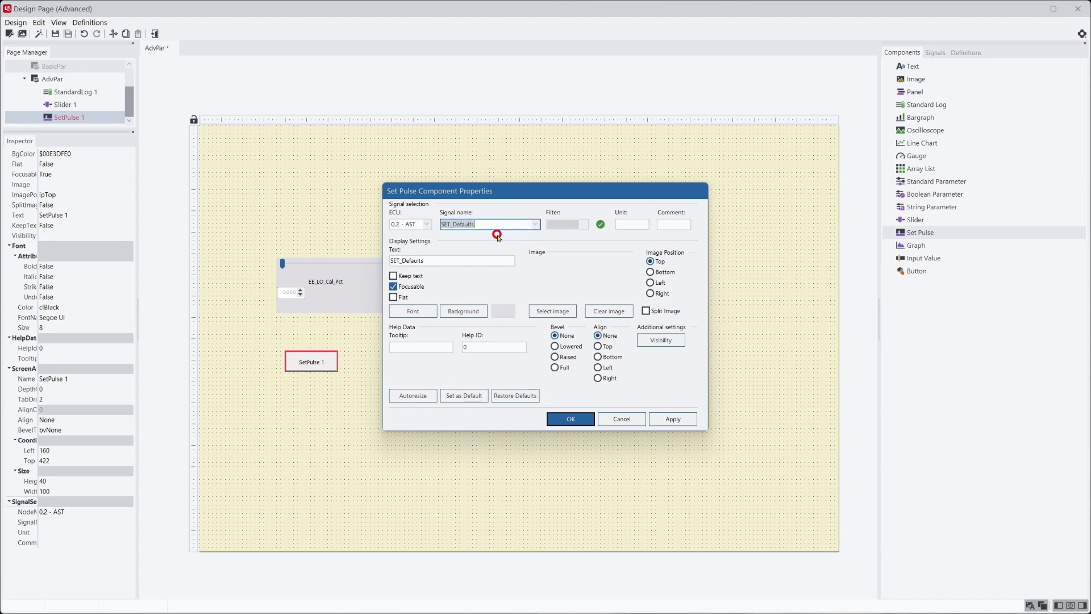
left_click(570, 419)
left_click_drag(304, 364, 295, 360)
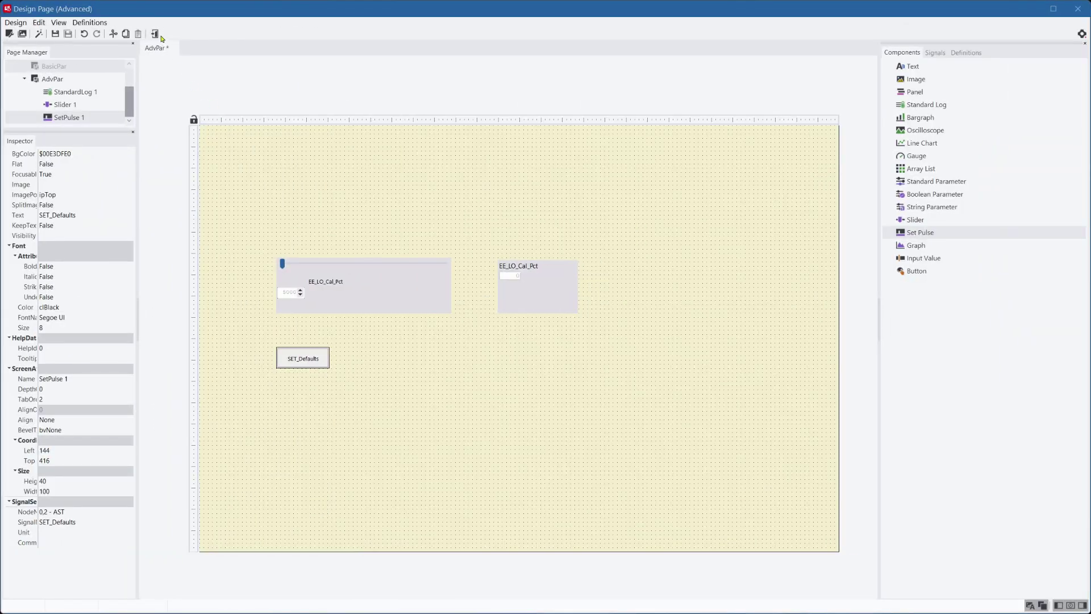
Run the page live, raise EE_LO_Cal_Pct to 6266, then reset it with SET_Defaults
left_click(158, 36)
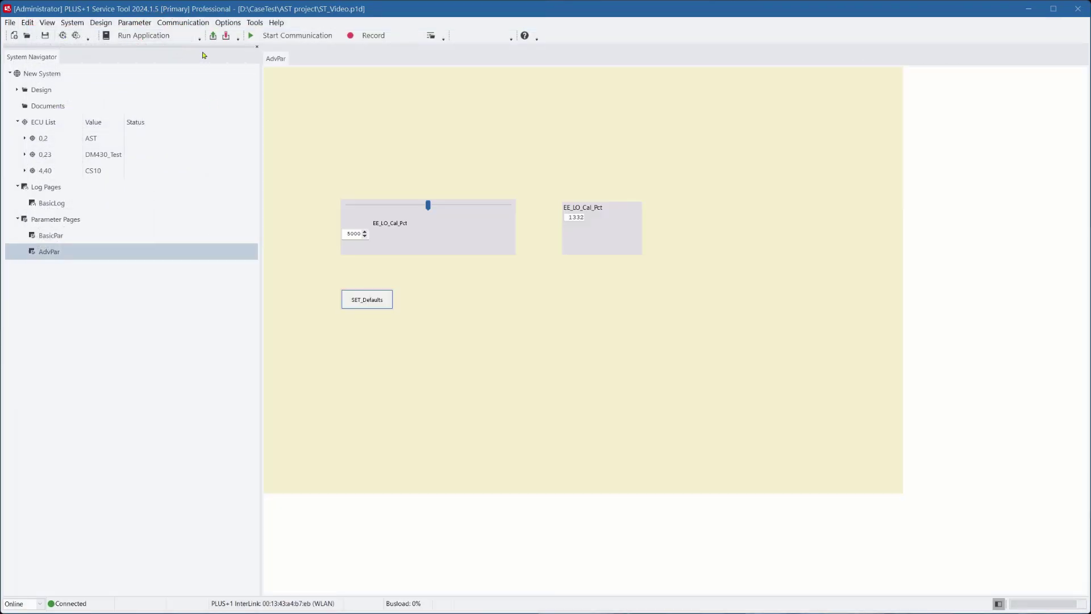
left_click(210, 39)
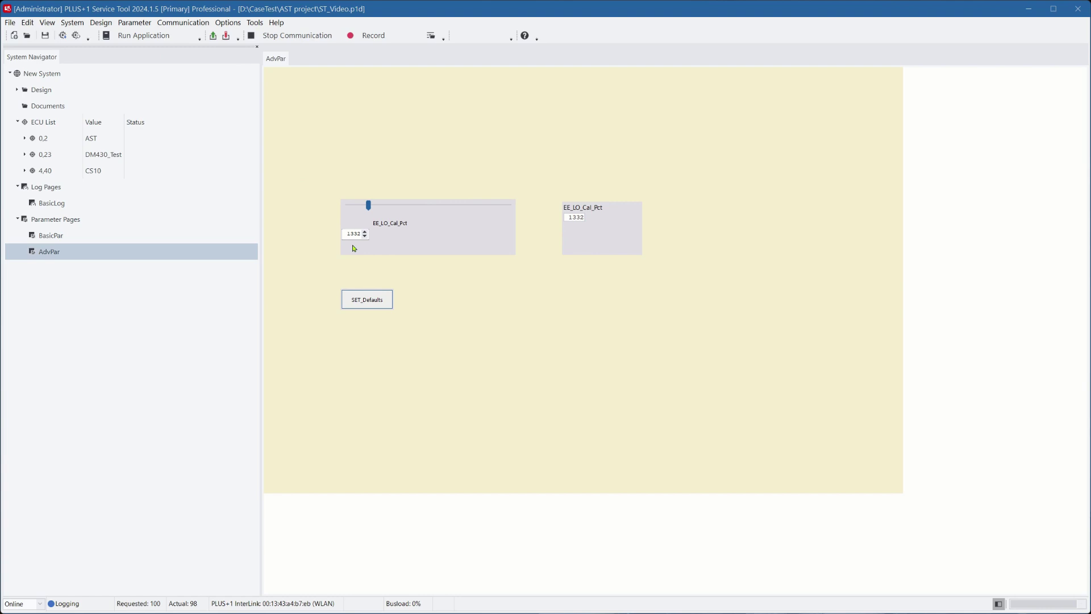
left_click(364, 299)
left_click_drag(370, 205, 448, 206)
left_click(389, 302)
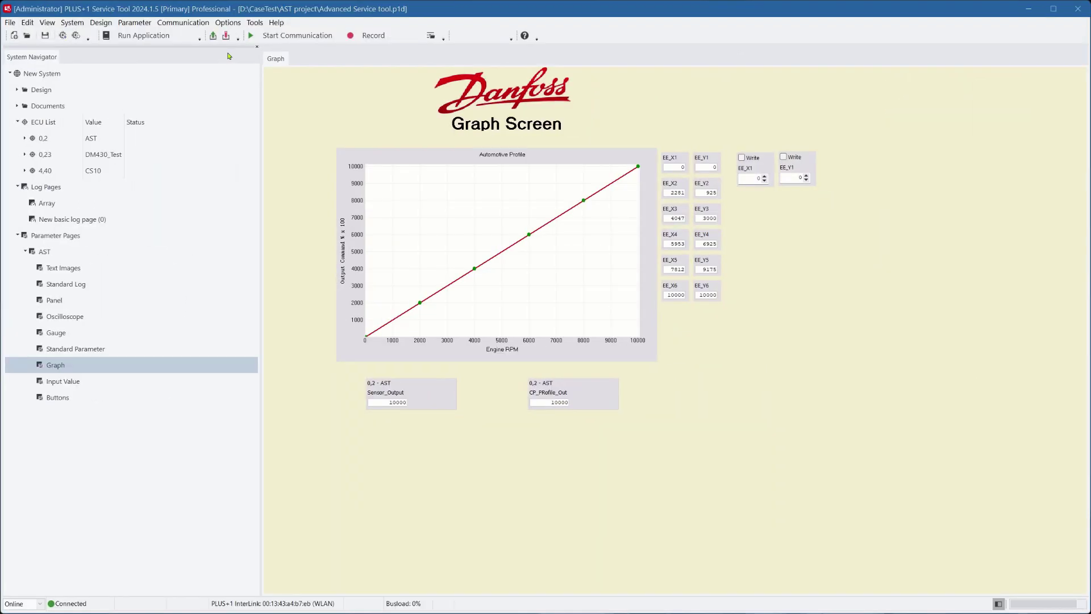
Move curve points to about 4150, 2500, 8550 and 6550 and write them to the ECU
left_click(213, 36)
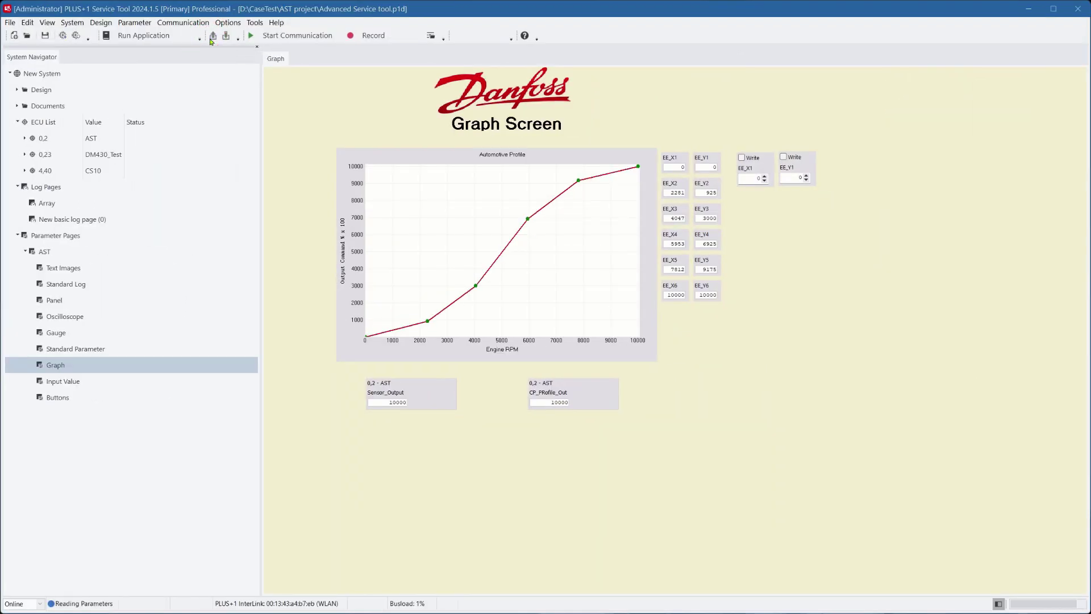
left_click_drag(475, 286, 475, 265)
left_click_drag(430, 320, 424, 294)
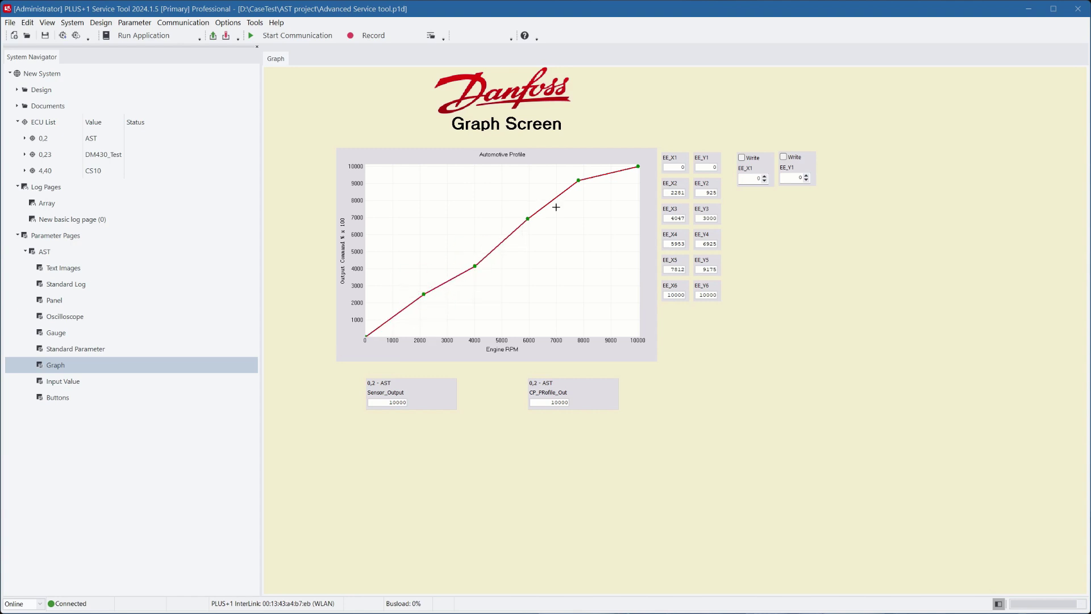
left_click_drag(579, 182, 584, 191)
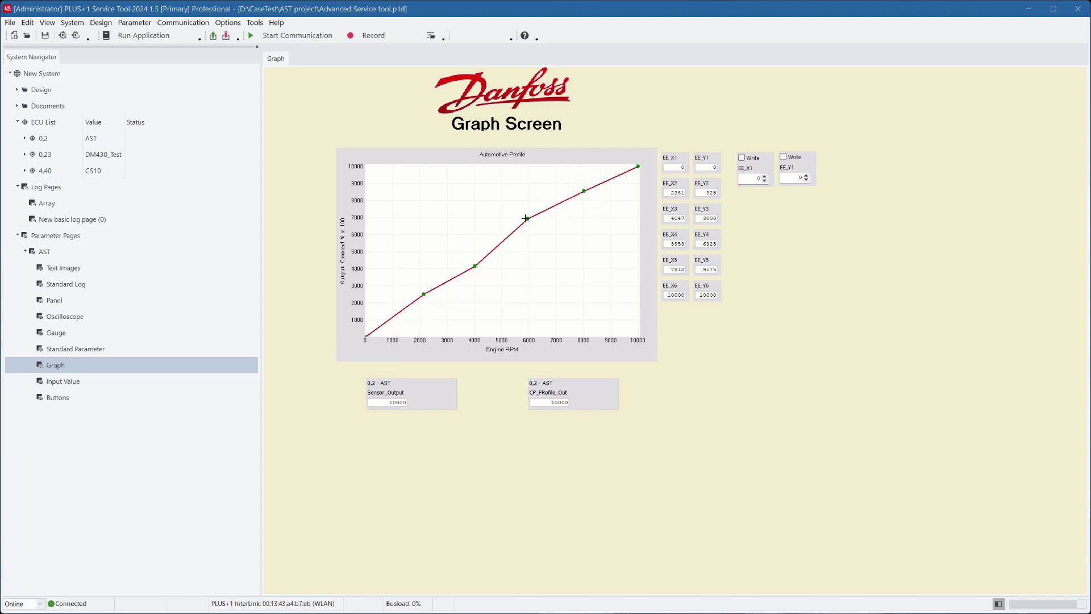
left_click_drag(528, 219, 528, 226)
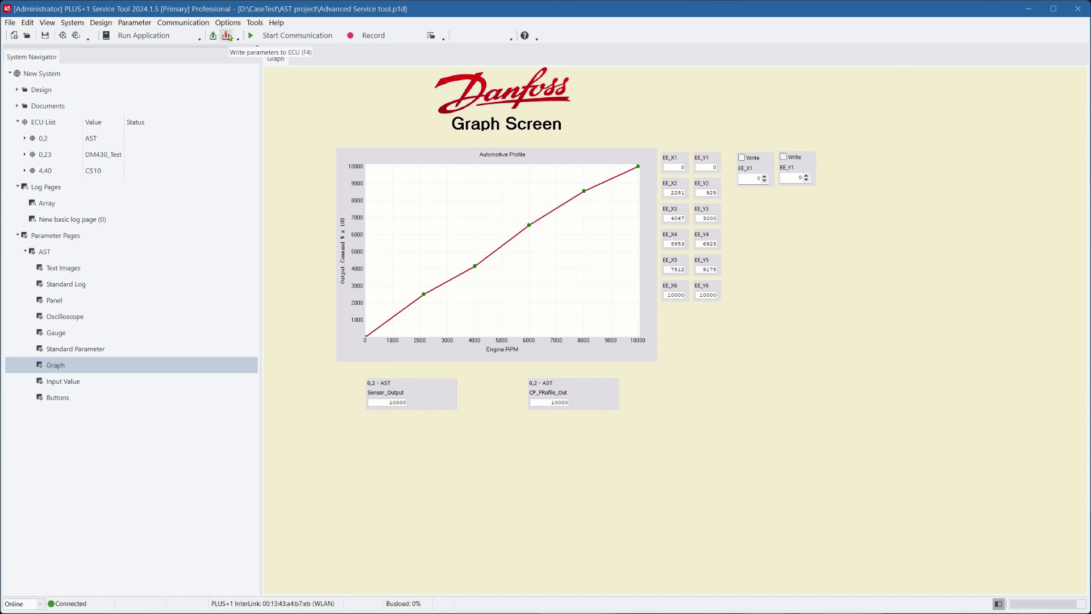
left_click(227, 36)
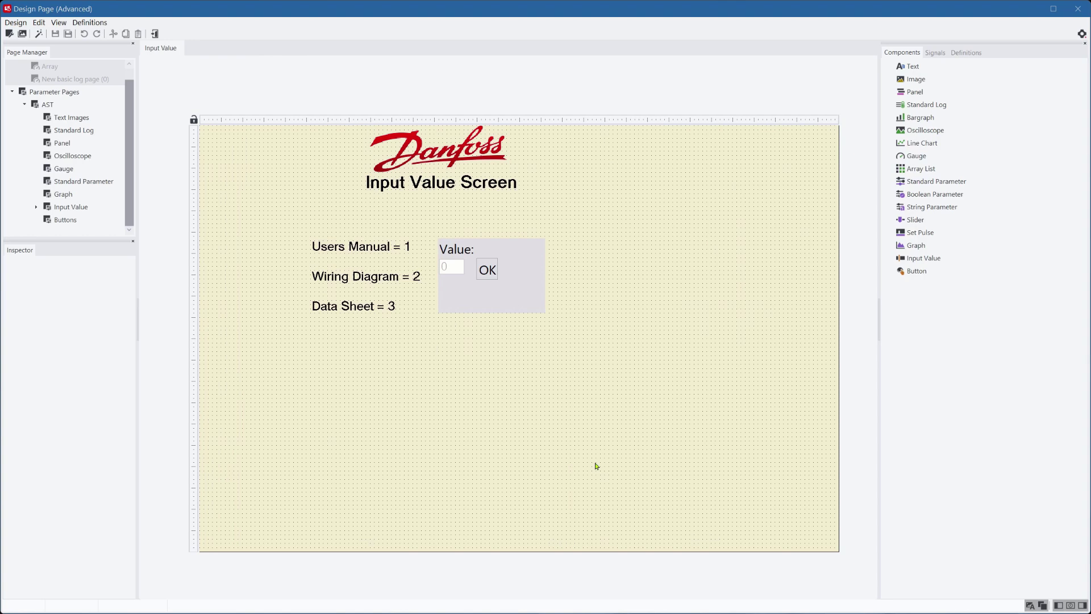
Check the Input Value component's hyperlink table, then close its properties
double_click(519, 311)
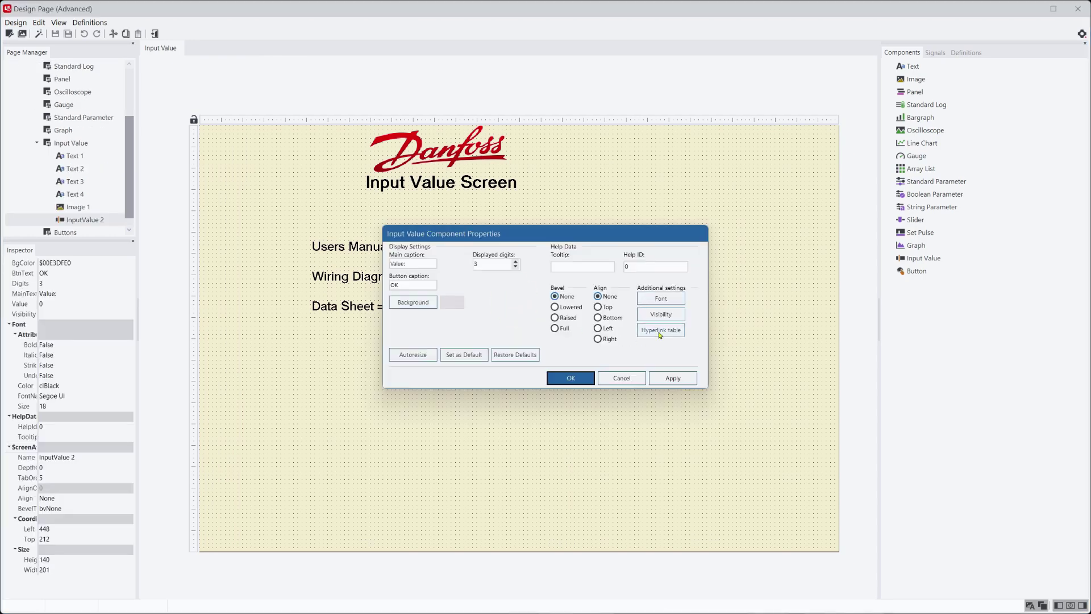
left_click(660, 331)
left_click(670, 378)
left_click(643, 379)
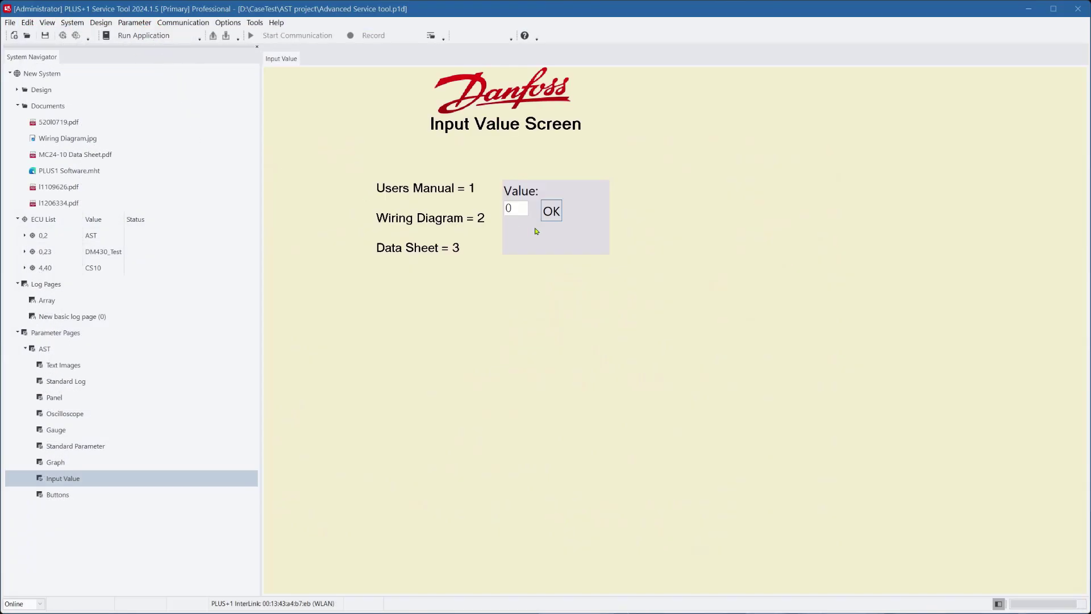
Enter values 1 and 2 to open the users manual and the wiring diagram
left_click(515, 208)
type("1")
left_click(552, 215)
left_click(520, 209)
key("BackSpace")
type("2")
left_click(556, 218)
Enter value 3 to open the data sheet, then hide the PDF viewer
scroll(698, 311, "up", 5)
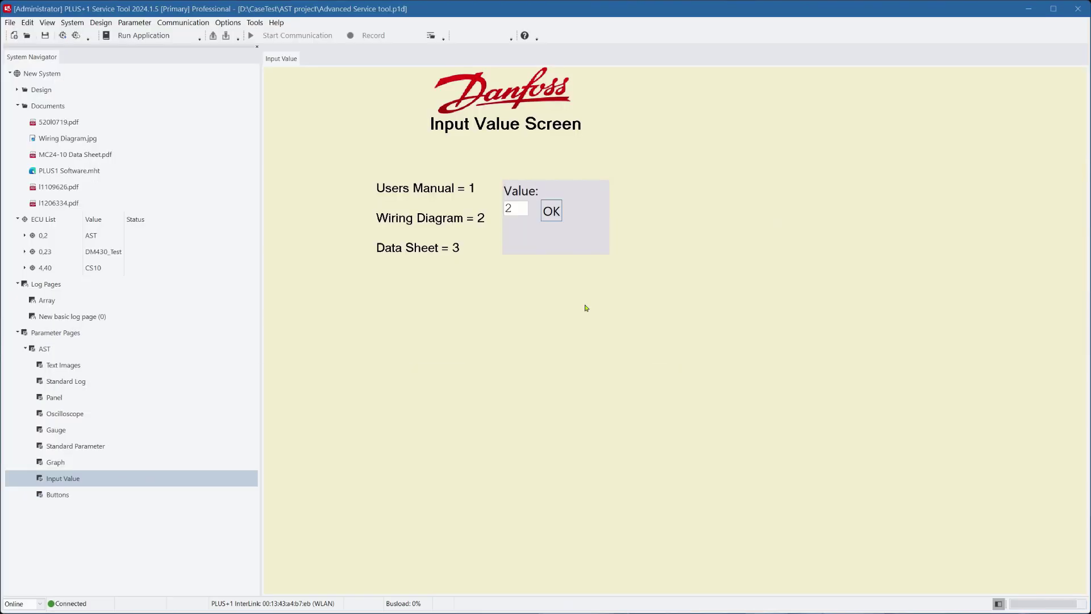
left_click(520, 209)
key("BackSpace")
type("3")
left_click(550, 211)
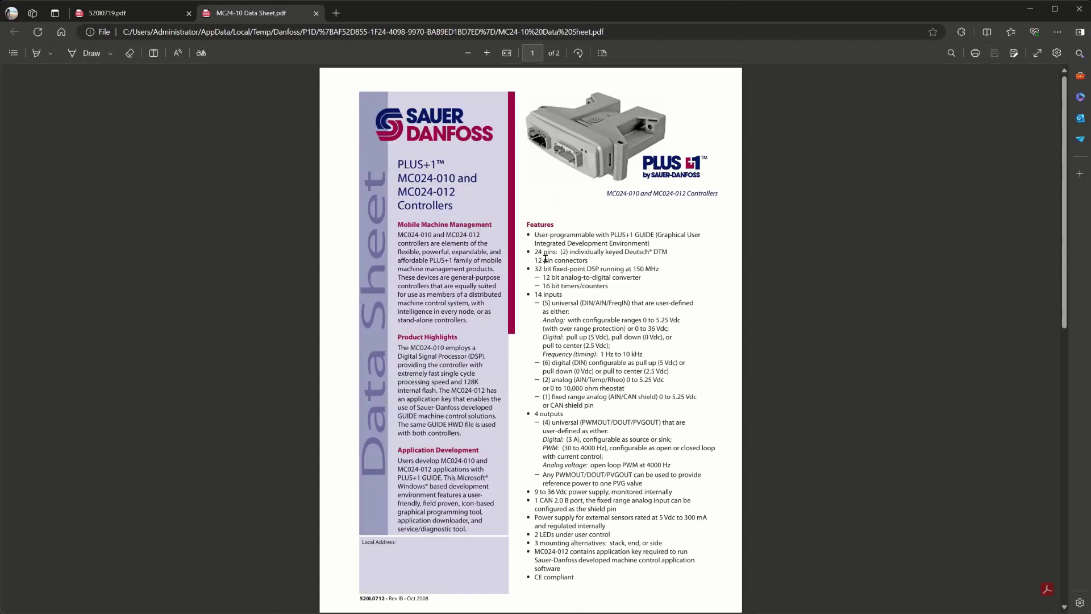
scroll(557, 310, "down", 3)
scroll(557, 311, "down", 5)
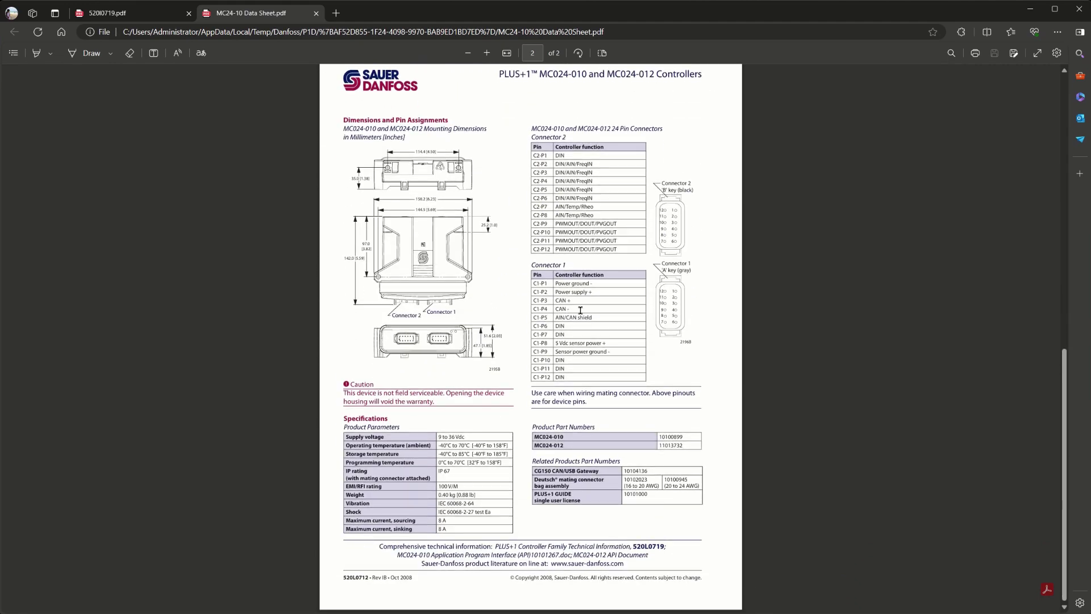
left_click(1030, 8)
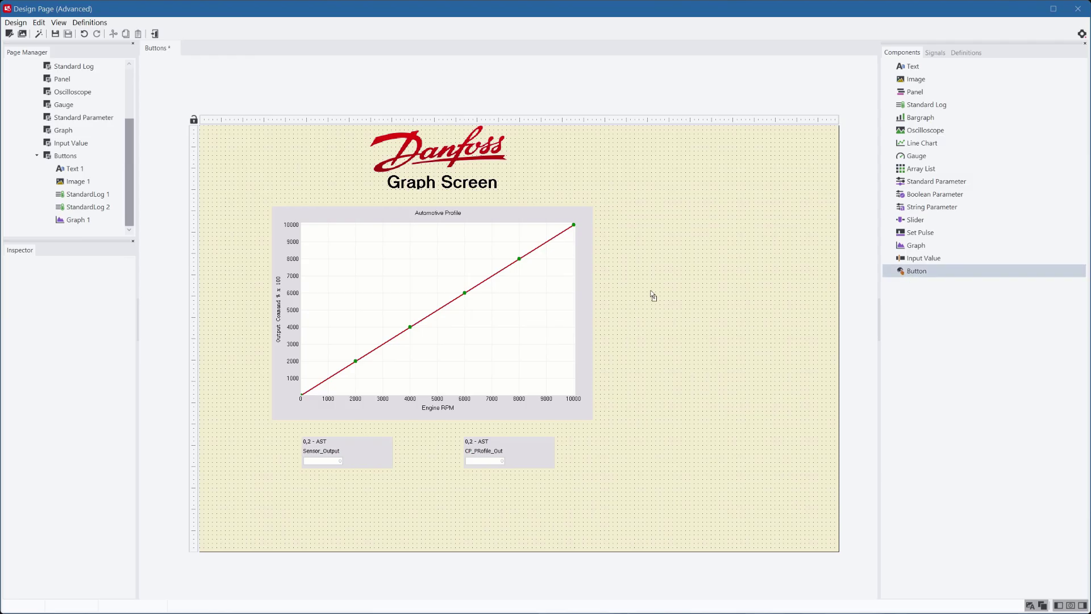
Add a button hyperlinked to the parameter Read action on the Buttons page and close the designer
left_click(653, 295)
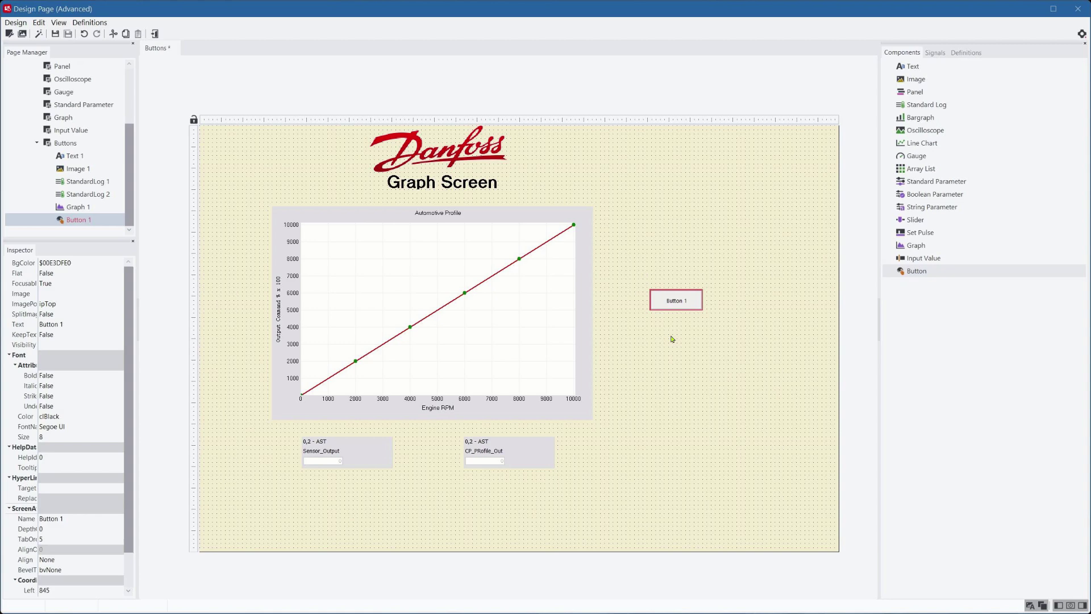
double_click(676, 300)
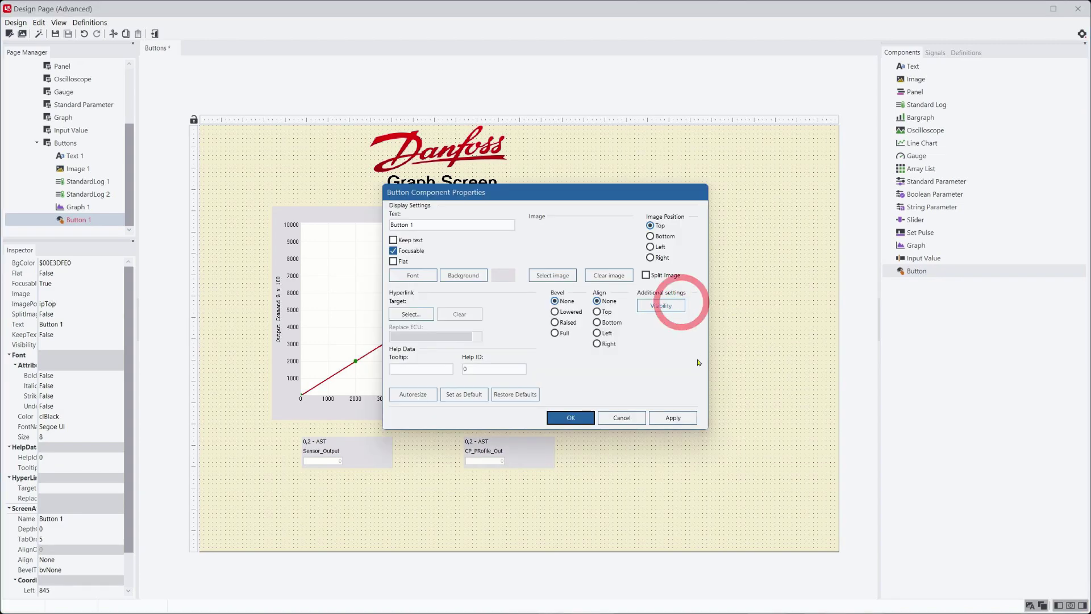
left_click(411, 313)
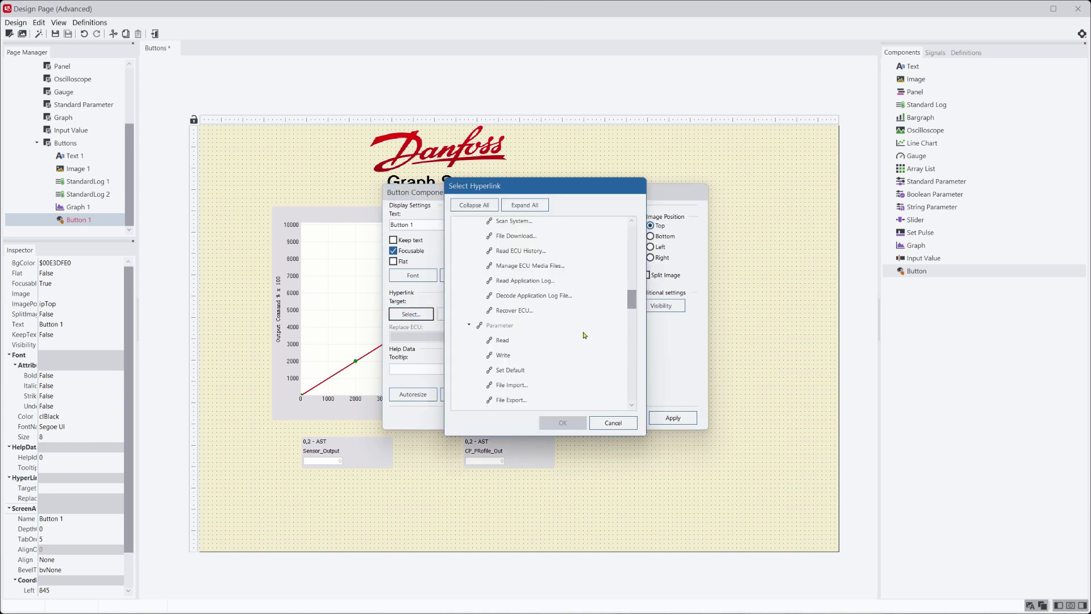
left_click(525, 340)
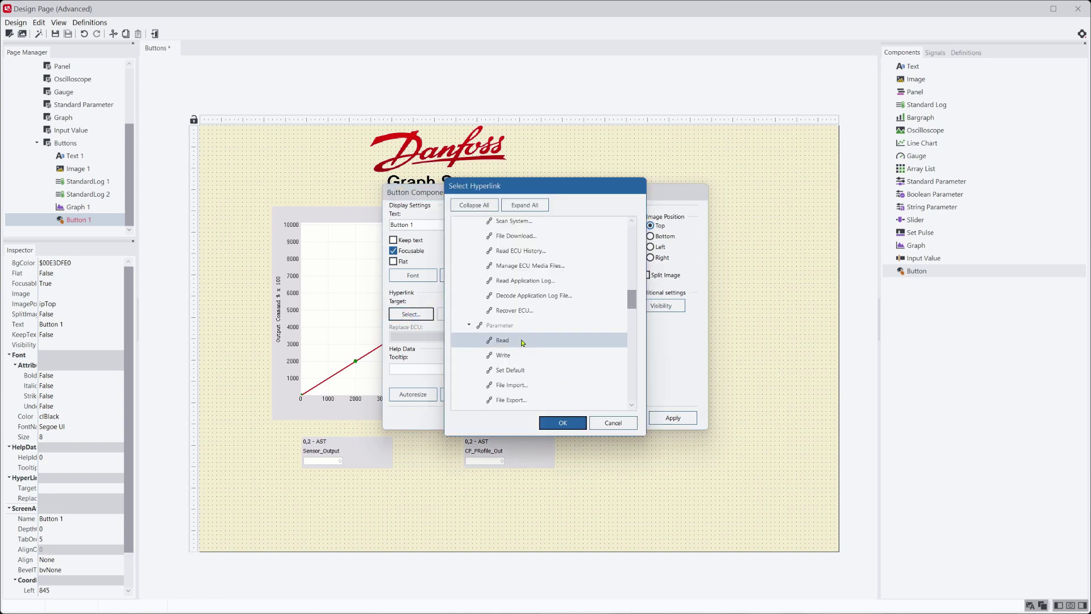
left_click(562, 422)
left_click(573, 418)
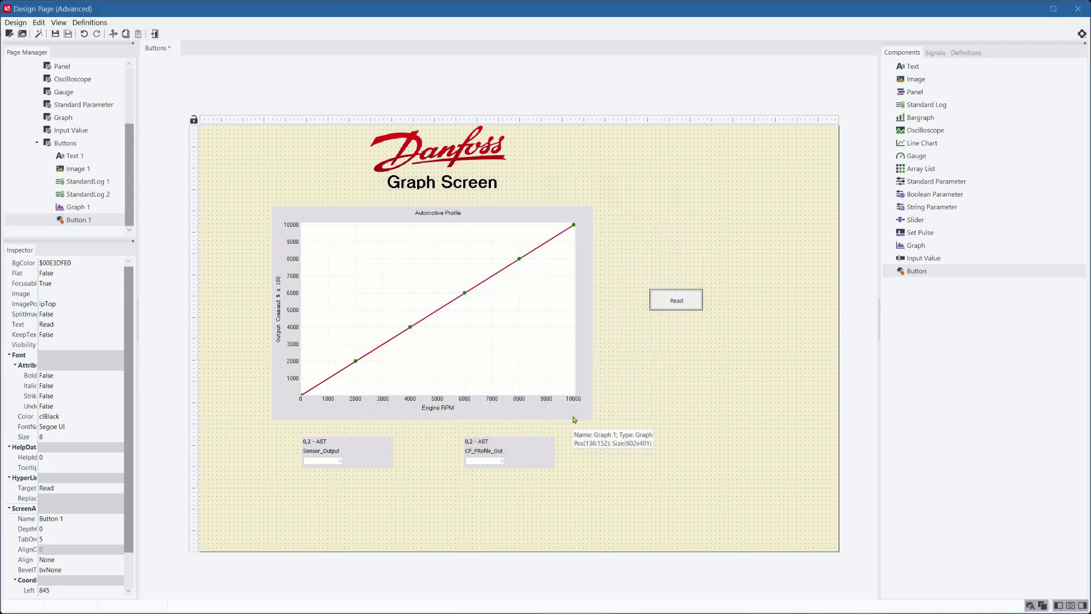
left_click(155, 34)
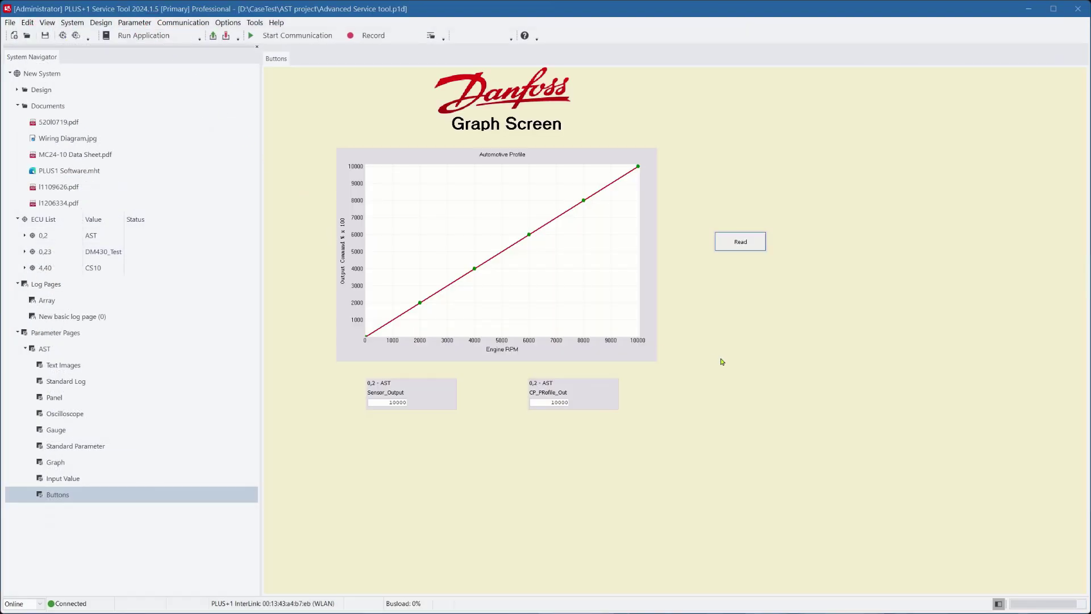
Drag the 4000, 8000 and 2000 RPM points away, then press Read to restore the ECU curve
left_click(740, 242)
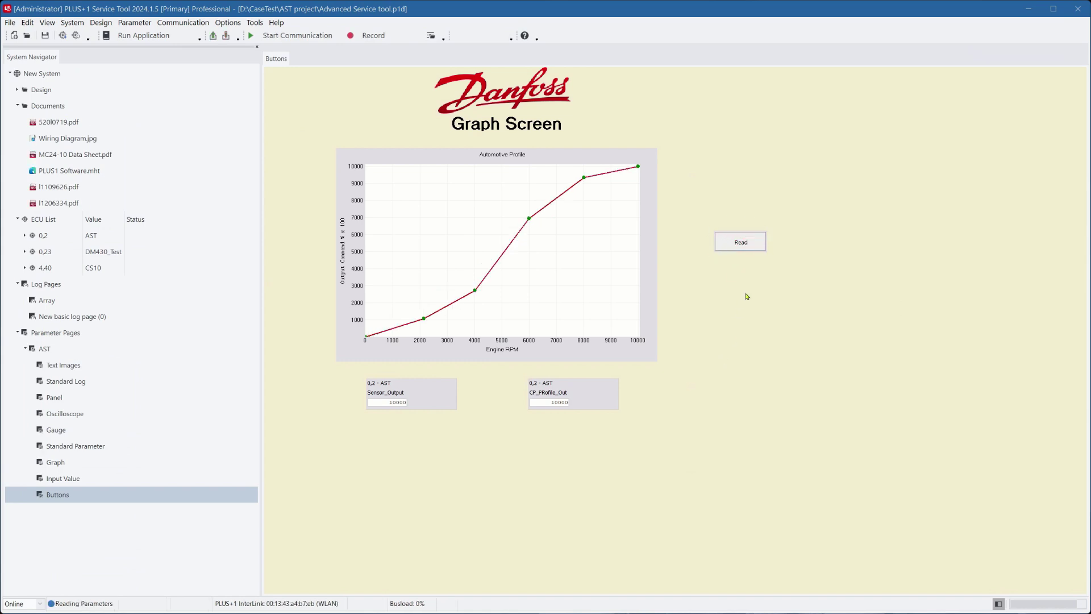
left_click_drag(474, 290, 530, 235)
left_click_drag(583, 177, 584, 214)
left_click_drag(423, 318, 423, 265)
left_click(740, 241)
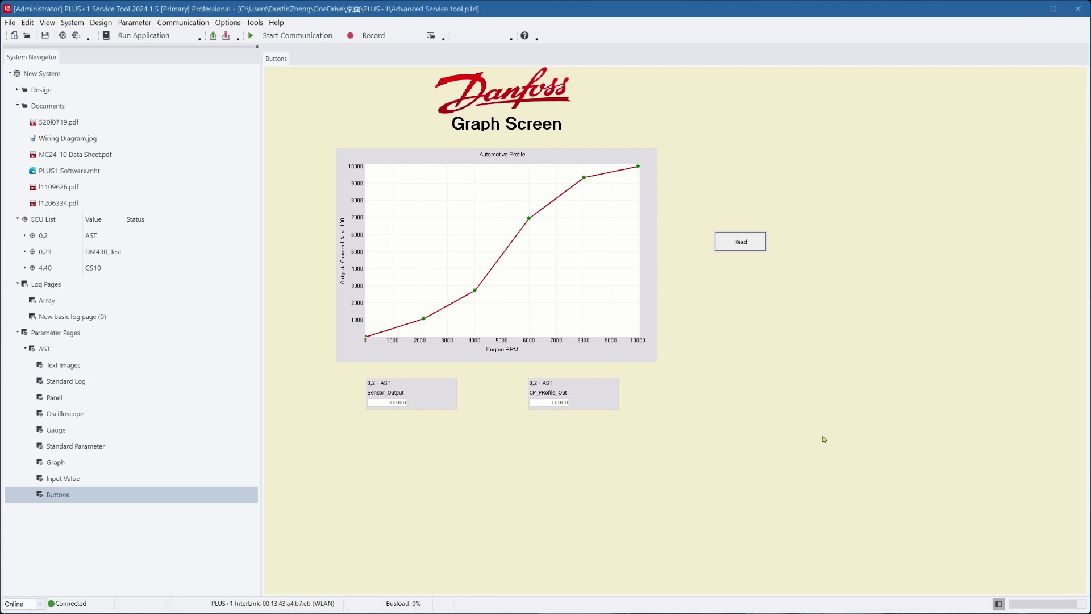
Save the project via Save As under its existing name, Advanced Service tool.p1d
left_click(11, 22)
left_click(40, 74)
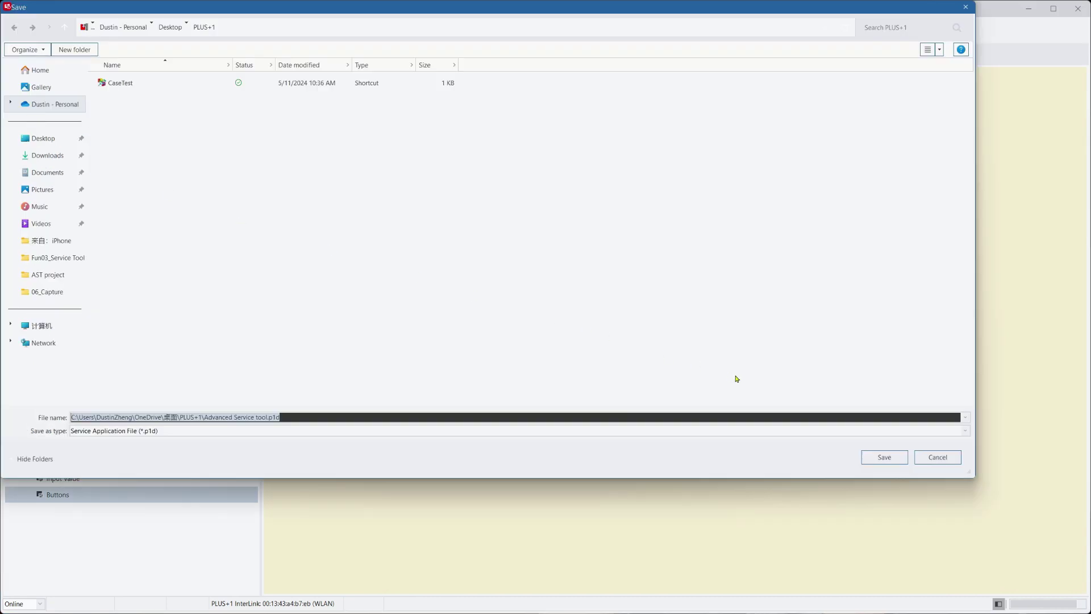
left_click(884, 457)
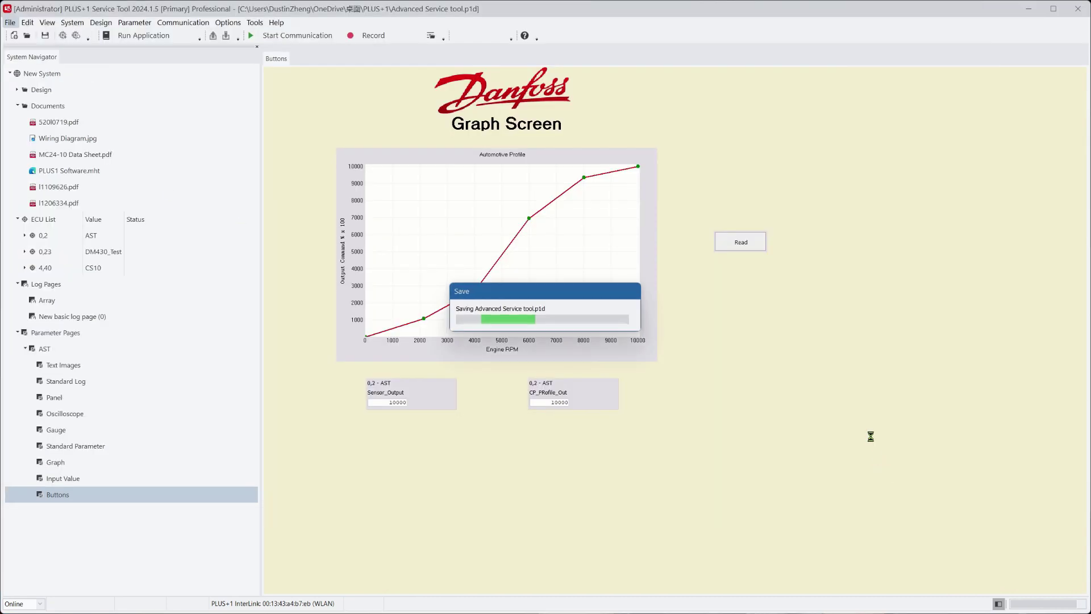